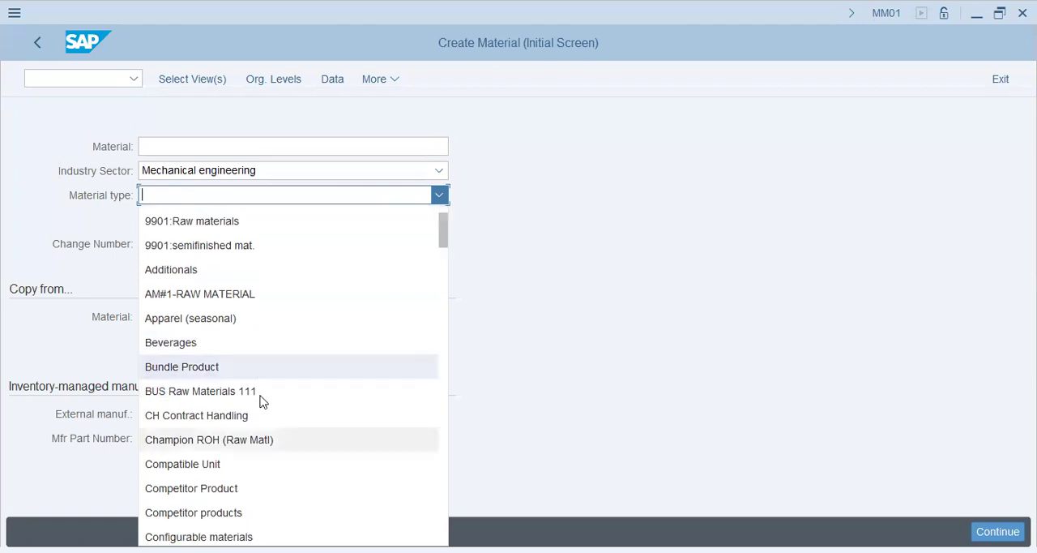
Choose Raw materials (ROH-RAW) as the material type and continue to the view selection
scroll(261, 399, down, 5)
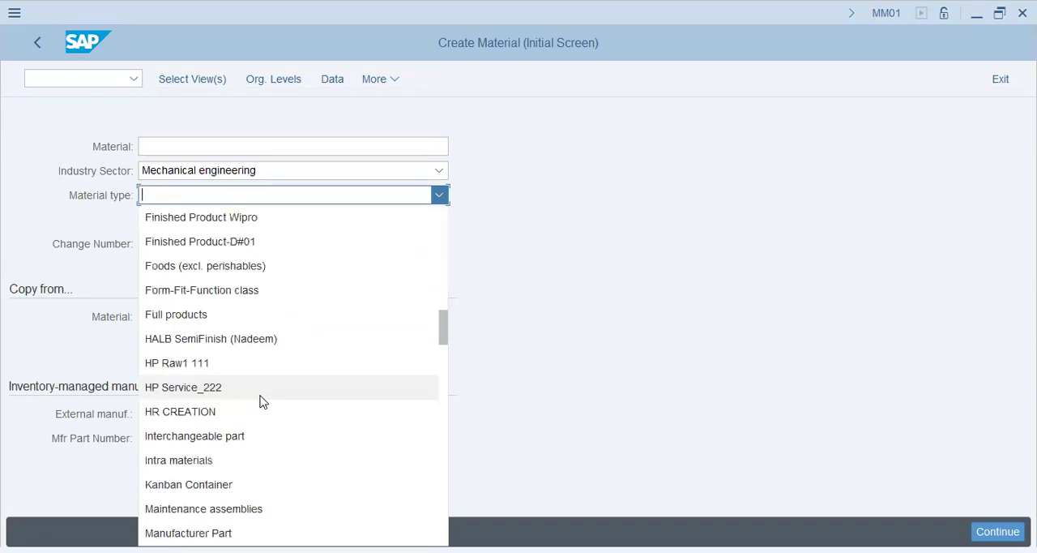
scroll(261, 399, down, 5)
scroll(262, 400, down, 6)
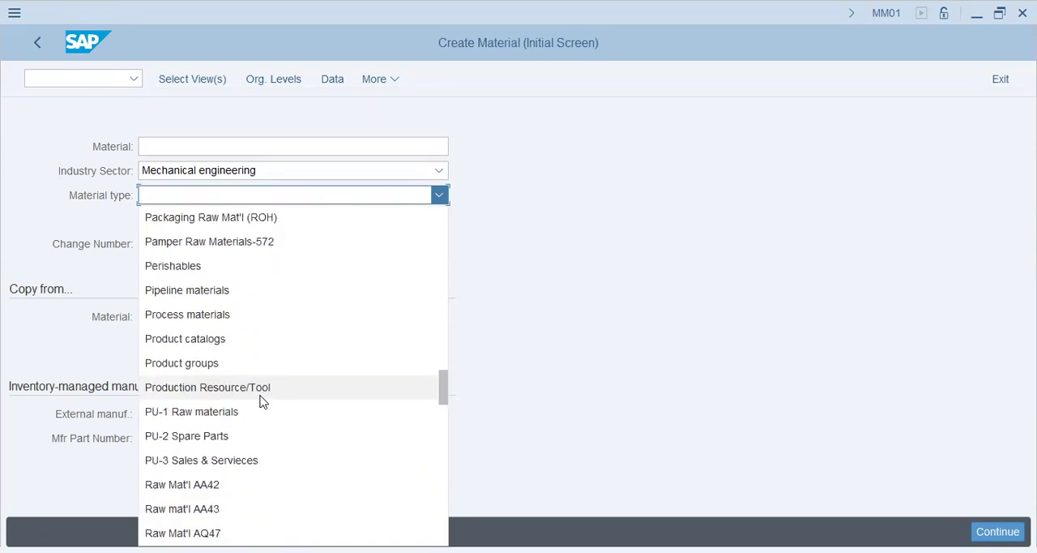
scroll(261, 387, down, 3)
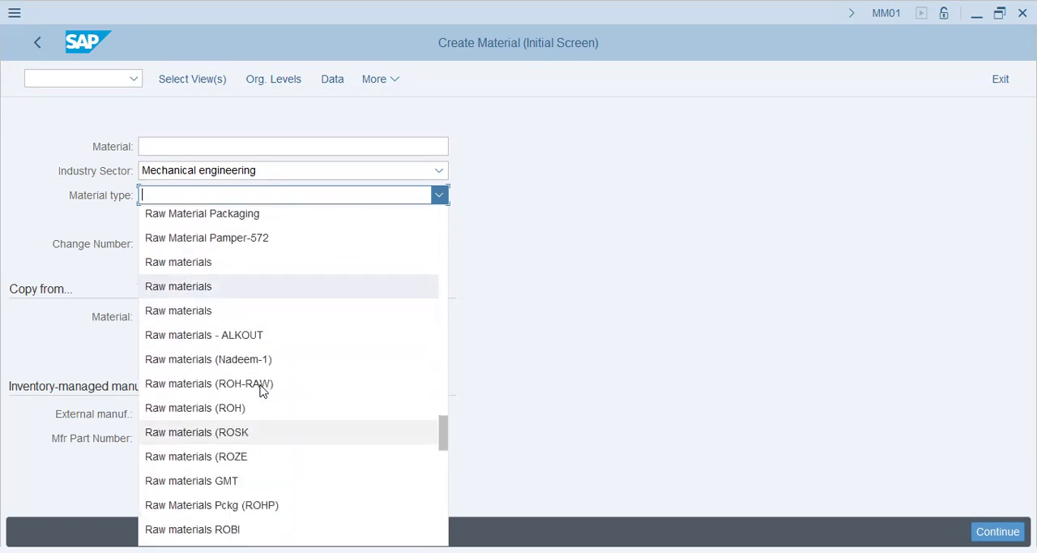
click(285, 344)
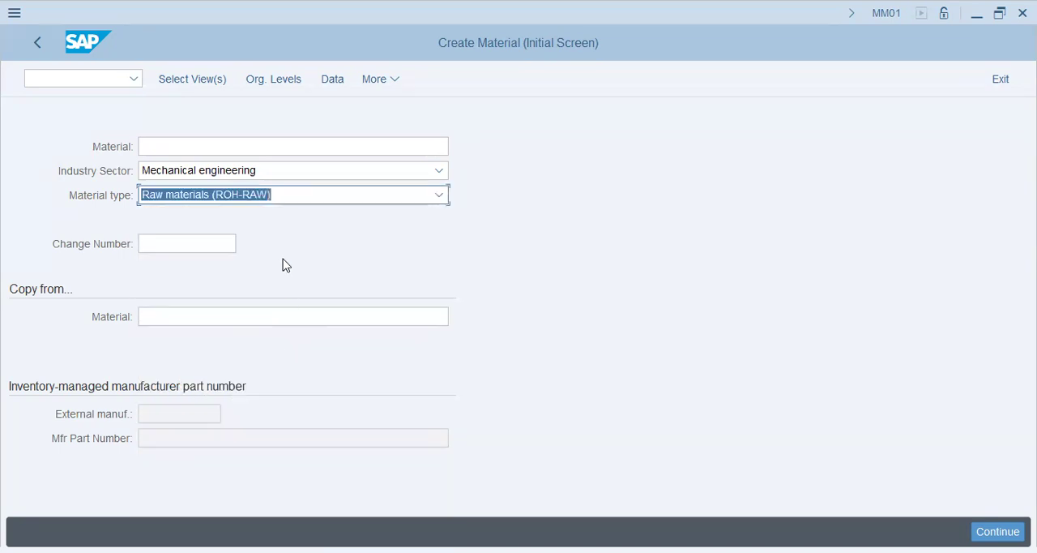
key(Return)
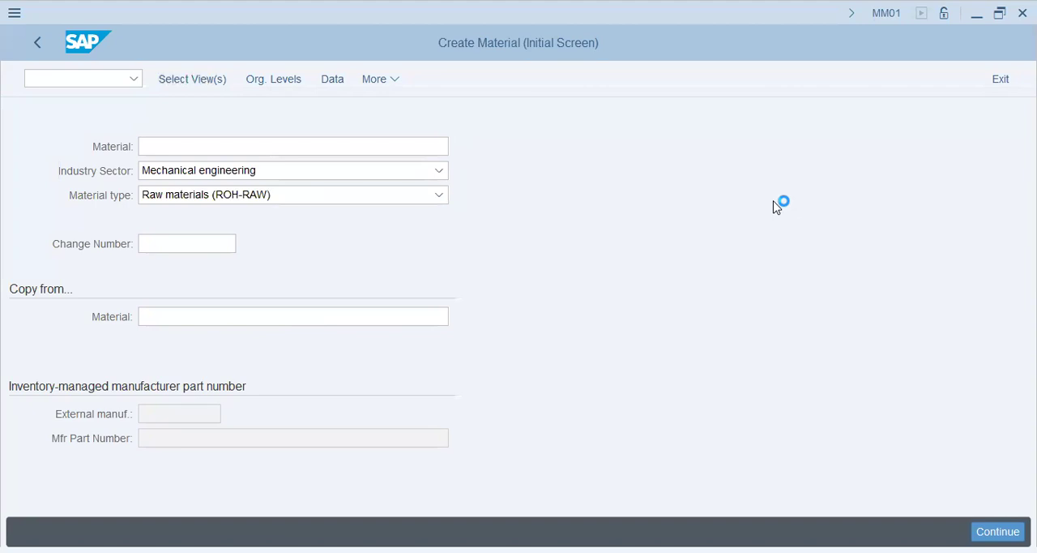
Select the Basic Data 1, Basic Data 2 and Purchasing views for the new material and confirm the selection
click(331, 118)
click(331, 138)
click(331, 289)
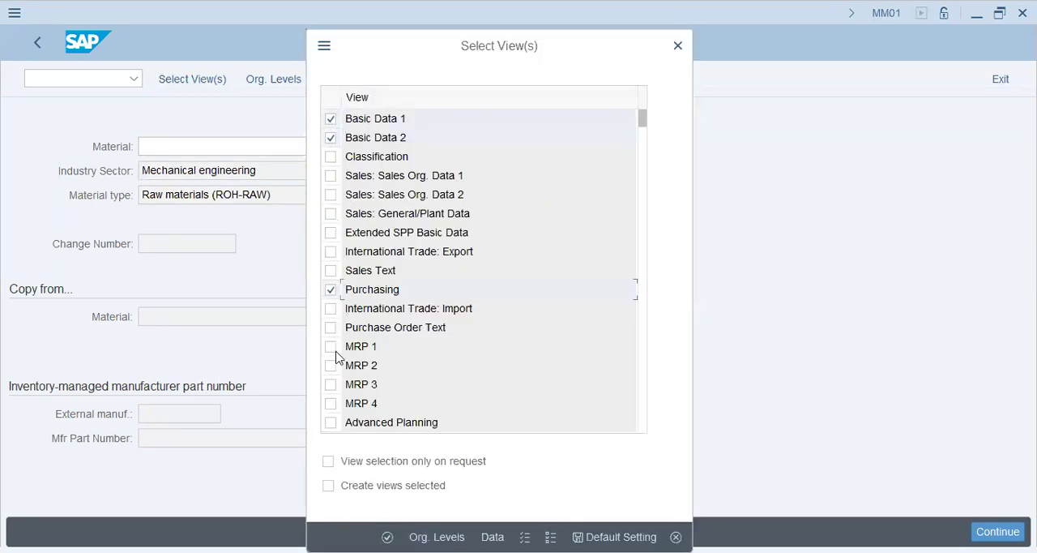
drag(643, 118, 643, 189)
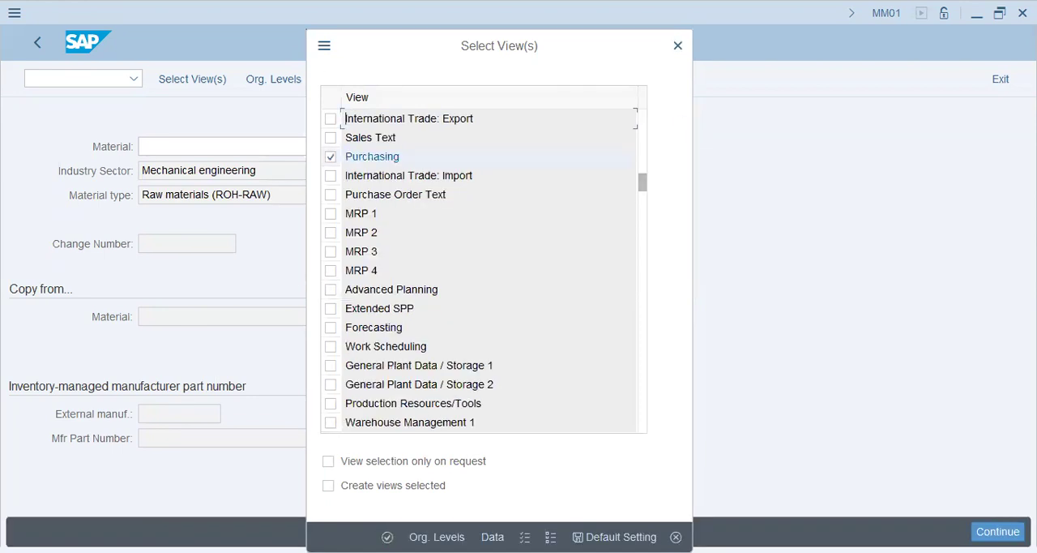
key(Return)
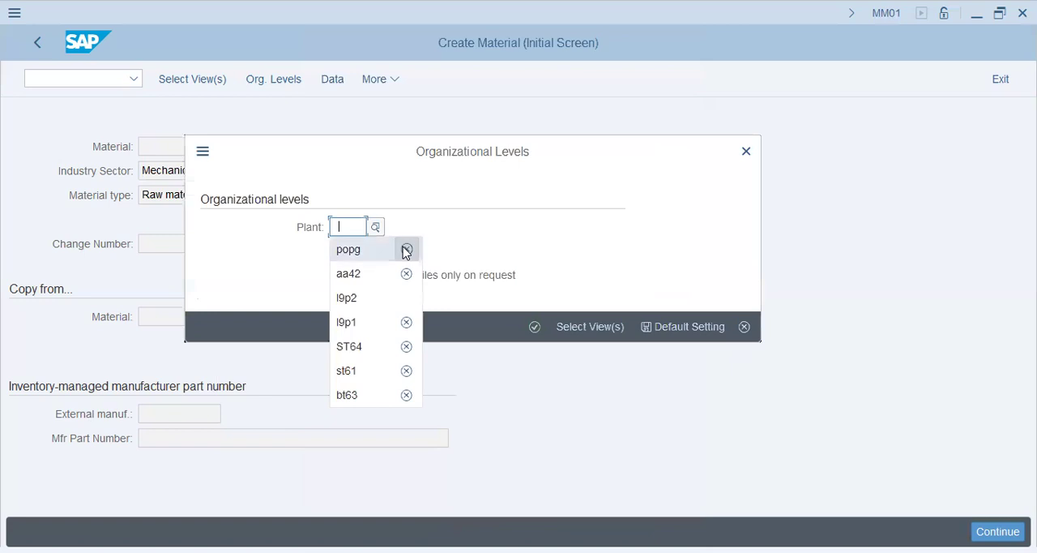
Set the plant to aa42 and confirm the organizational levels
click(388, 256)
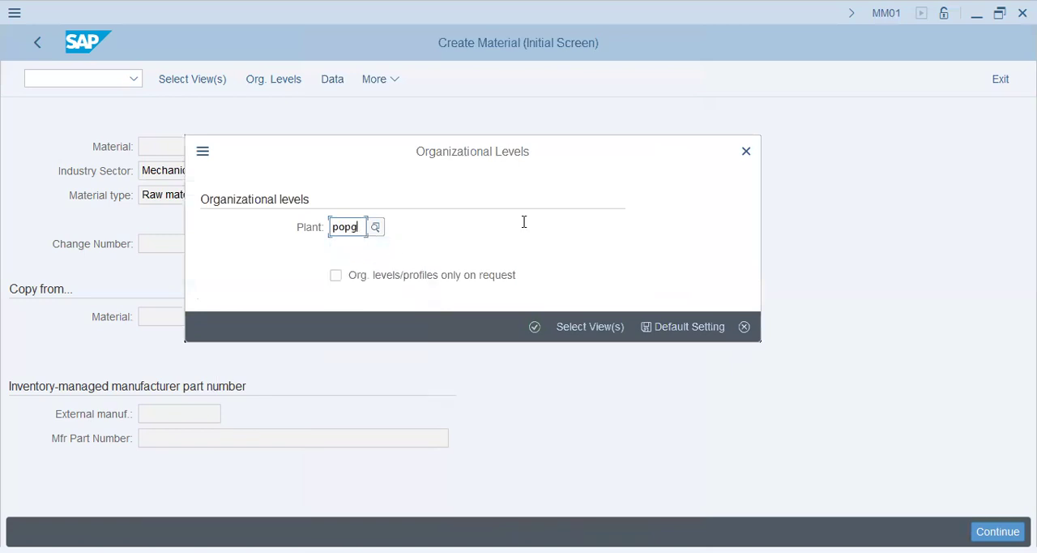
key(BackSpace)
key(BackSpace)
key(BackSpace)
key(BackSpace)
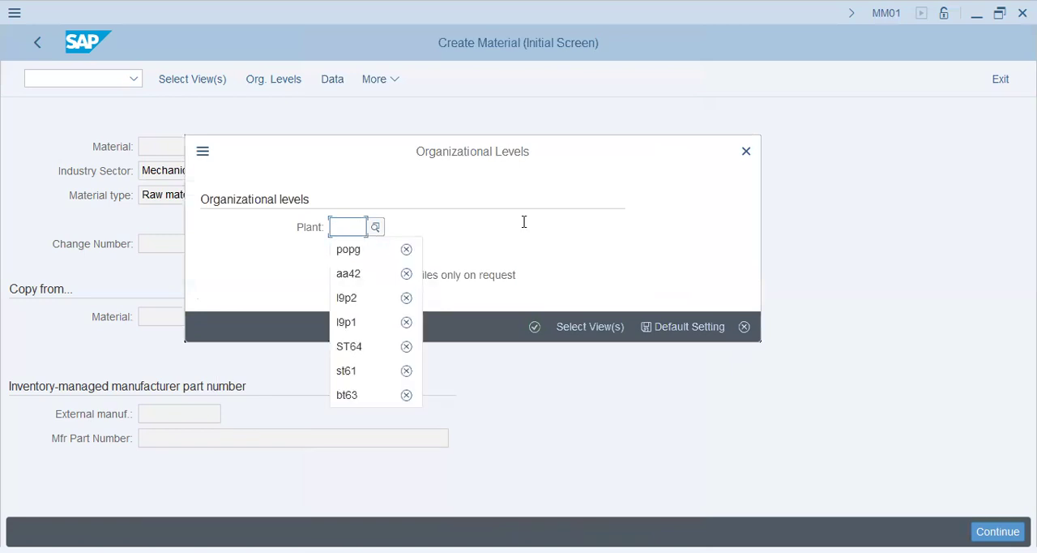
text(aa42)
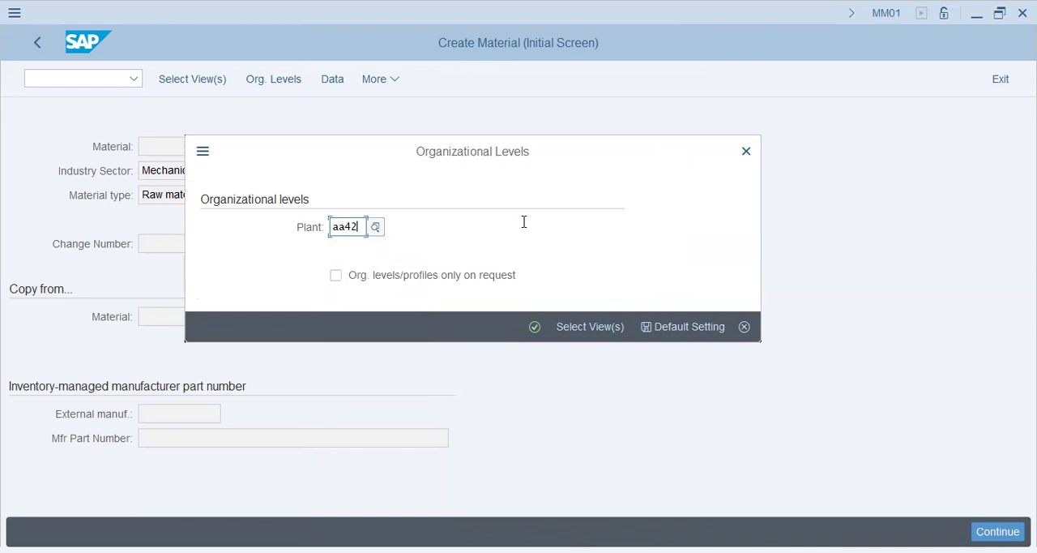
key(Tab)
click(534, 327)
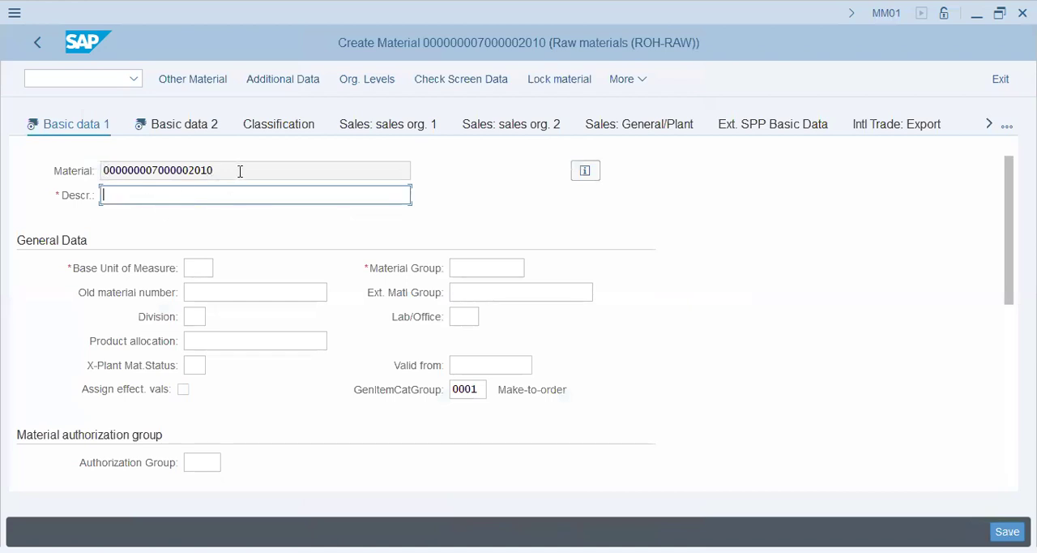
Enter RAW VAUSNET as the material's description
drag(243, 169, 3, 170)
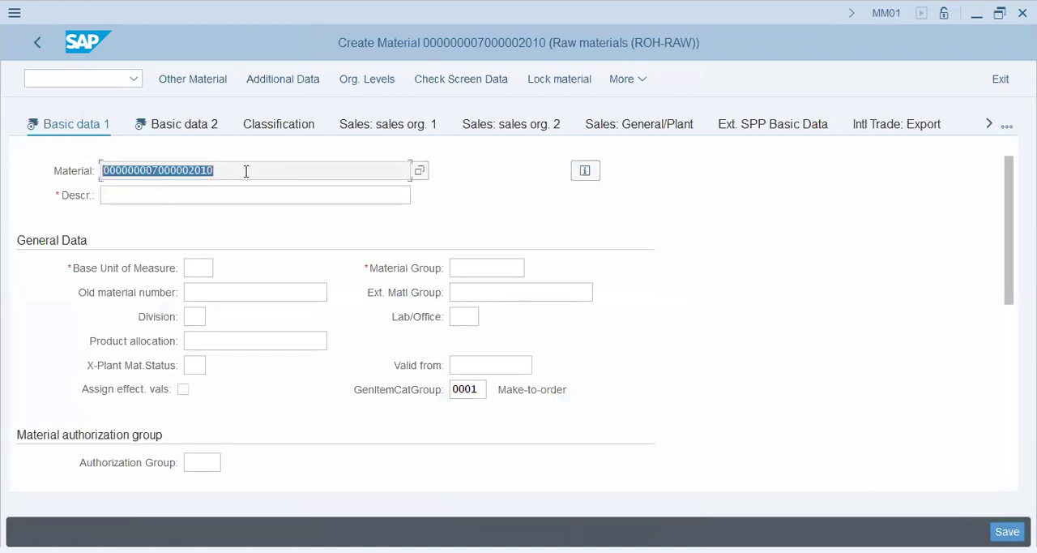
click(246, 168)
drag(254, 162, 111, 168)
click(248, 166)
drag(257, 171, 7, 197)
click(176, 202)
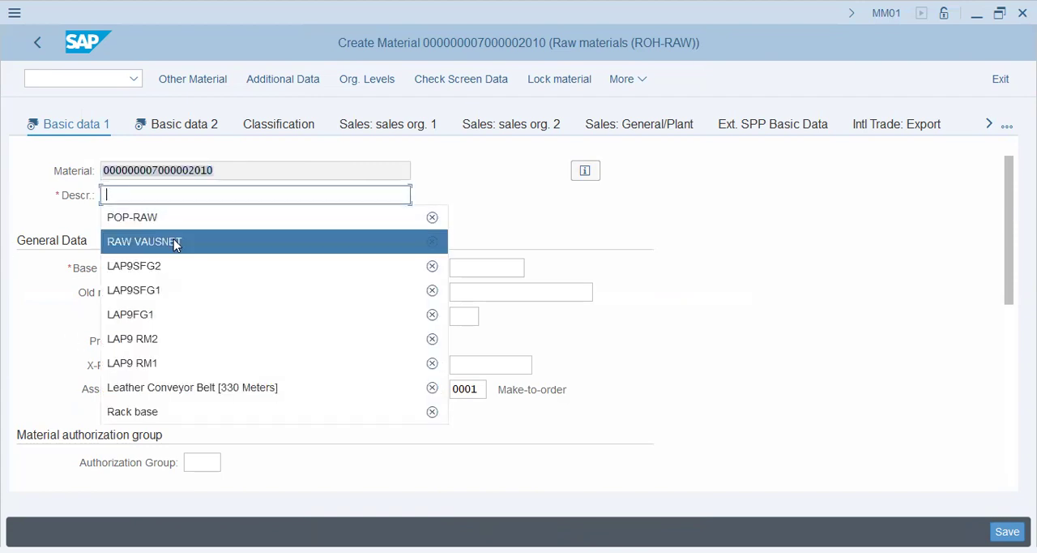
click(195, 235)
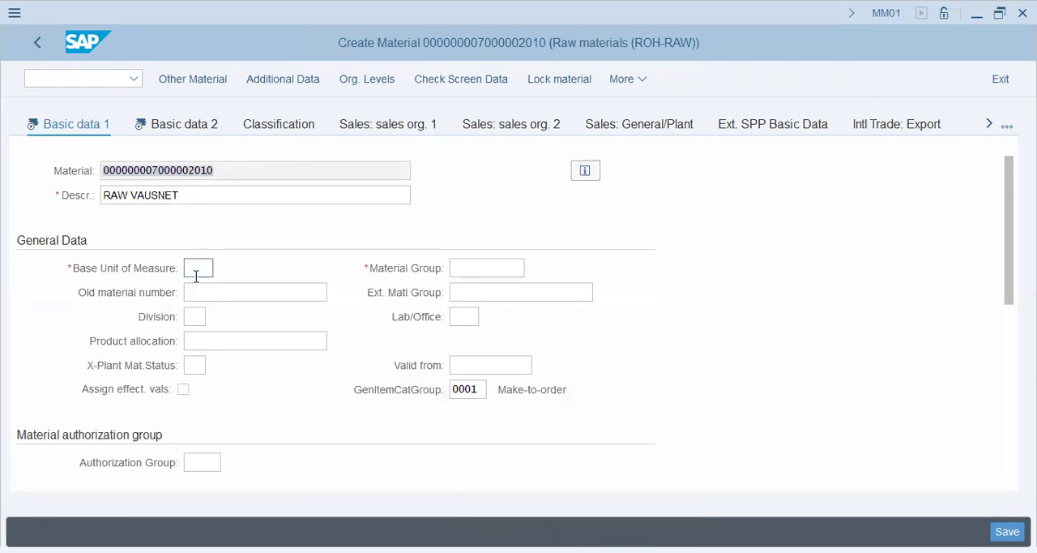
Examine the required and optional fields of the Basic data 1 view, from Base Unit of Measure and Material Group through Basic Data Texts
click(487, 266)
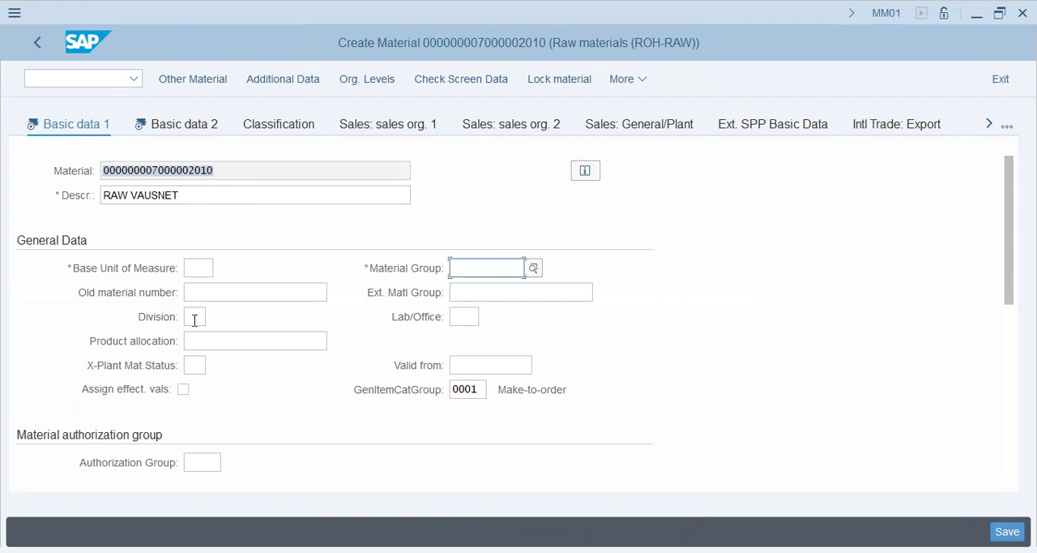
click(191, 273)
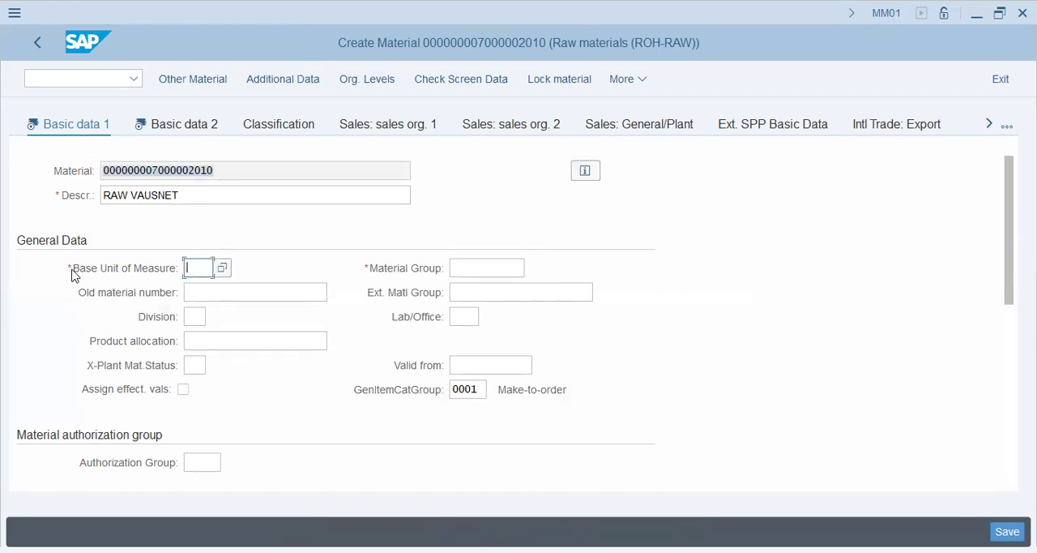
click(494, 268)
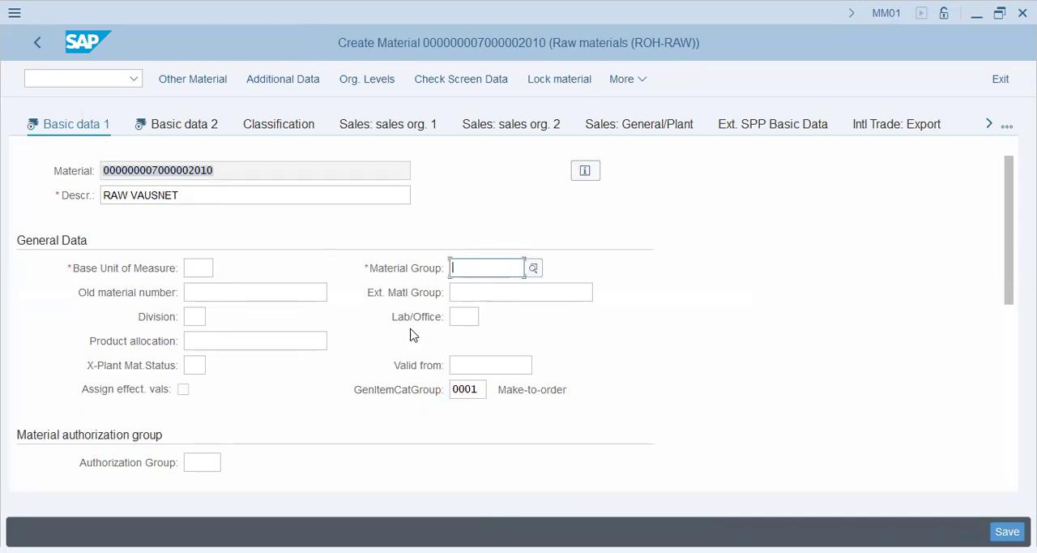
click(217, 461)
scroll(259, 405, down, 5)
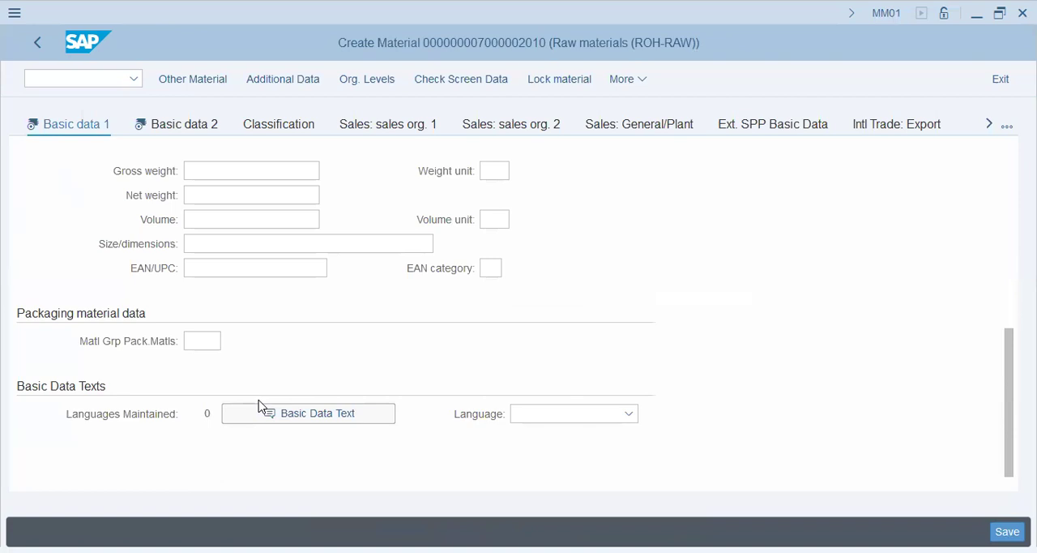
scroll(259, 405, up, 3)
scroll(259, 405, down, 3)
scroll(259, 405, up, 5)
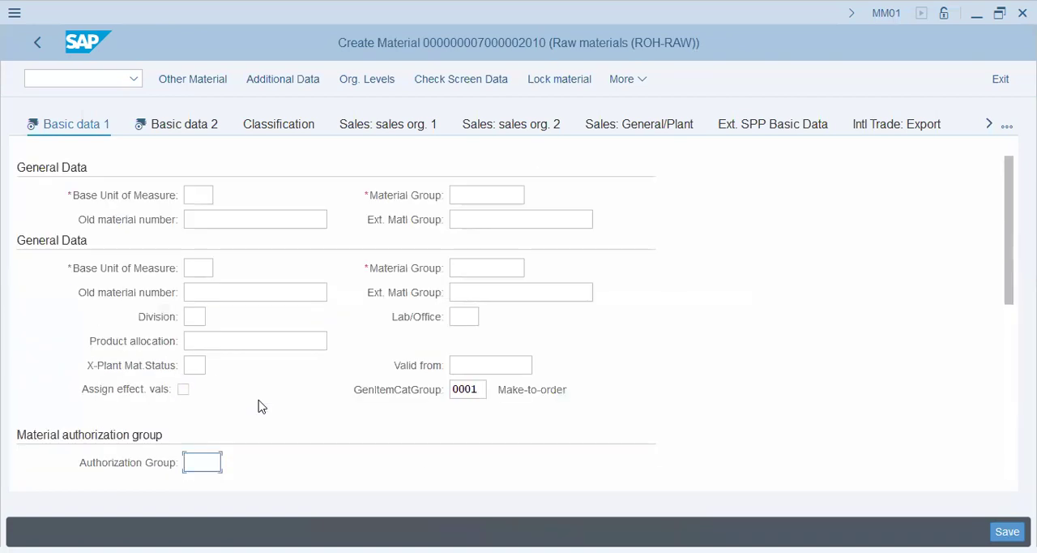
scroll(259, 400, down, 1)
scroll(258, 400, up, 1)
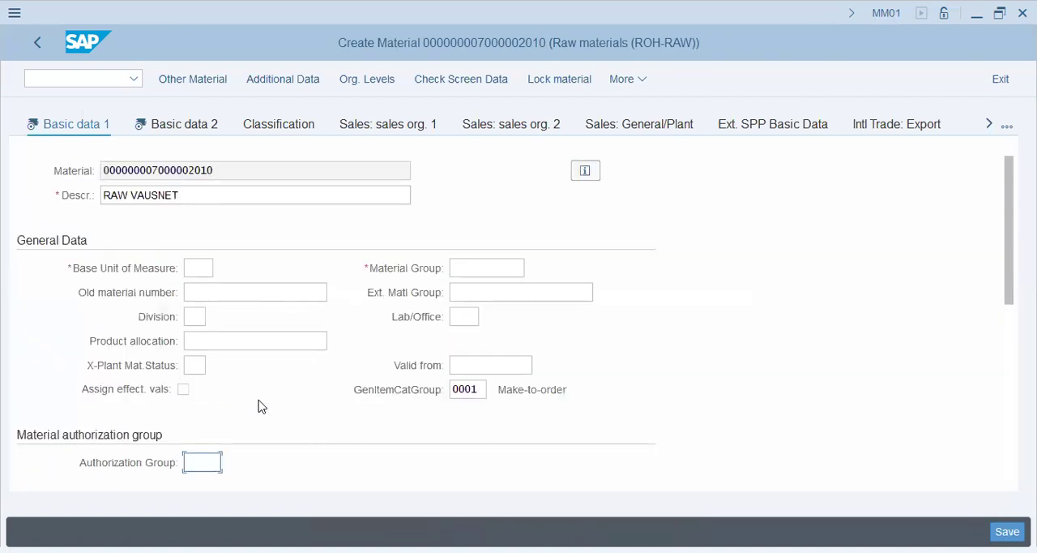
scroll(259, 405, down, 2)
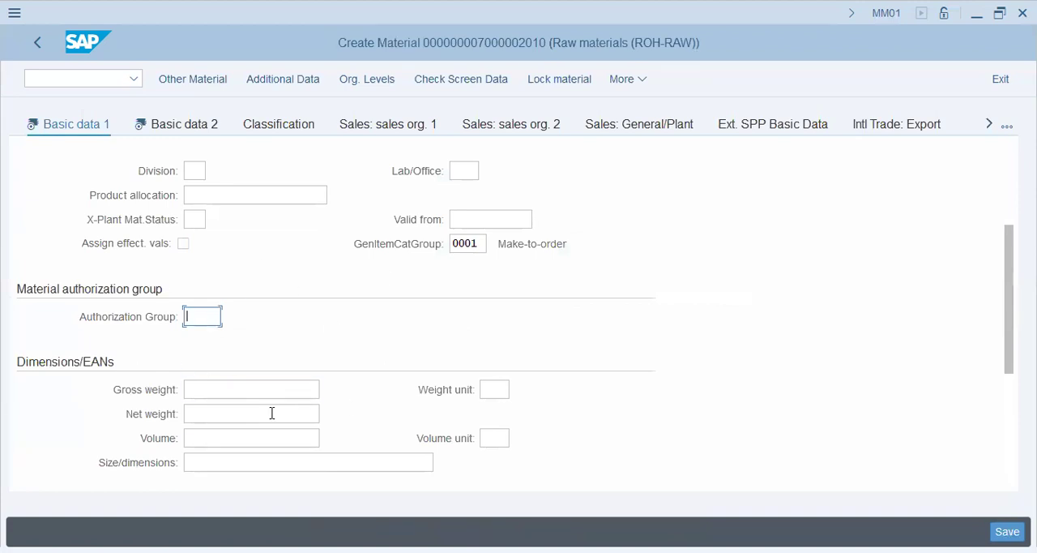
scroll(385, 358, down, 2)
Look up the table name and field name behind the Gross weight field in its technical information, and close the help
click(244, 247)
click(299, 265)
click(213, 245)
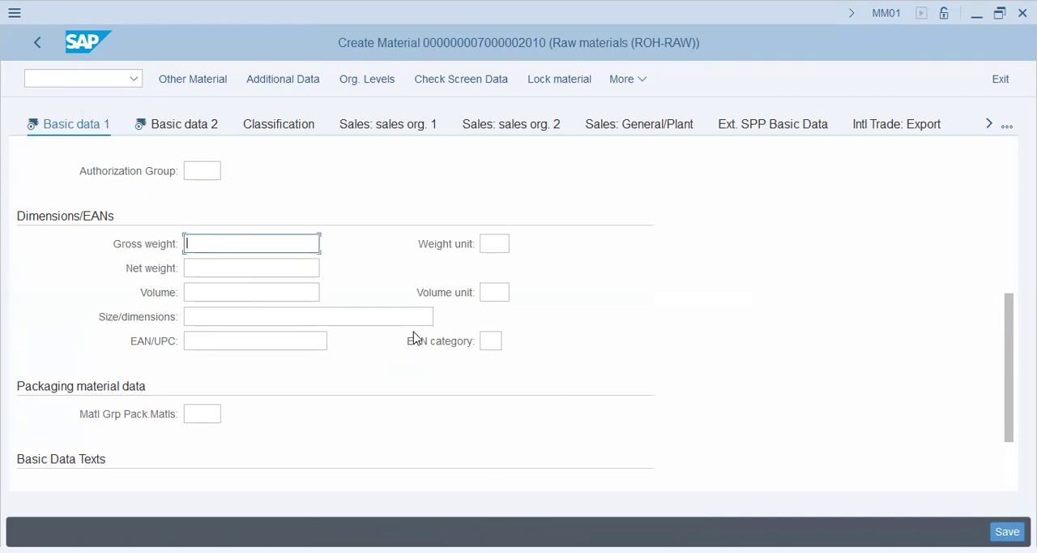
click(413, 338)
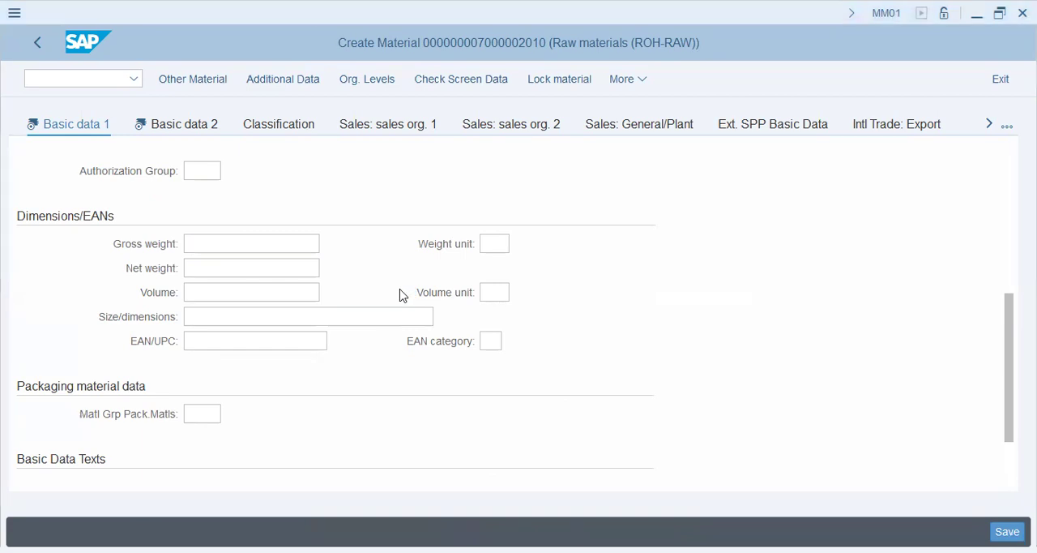
key(F1)
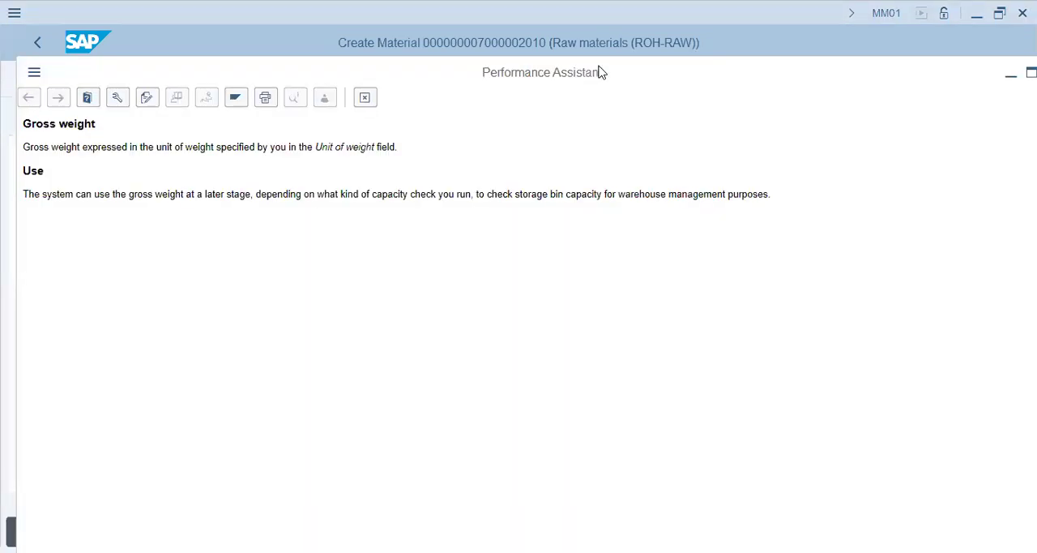
drag(726, 73, 853, 72)
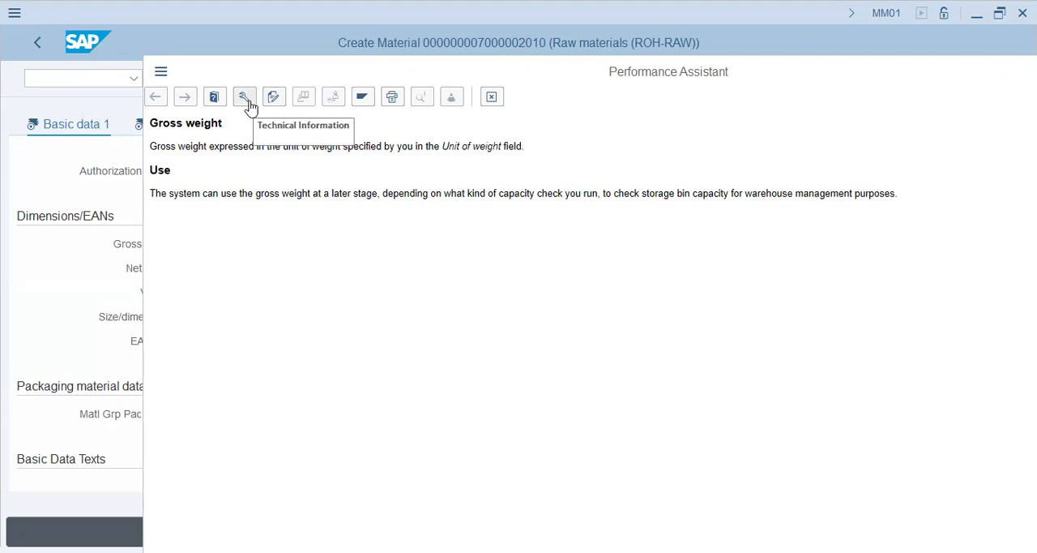
key(F9)
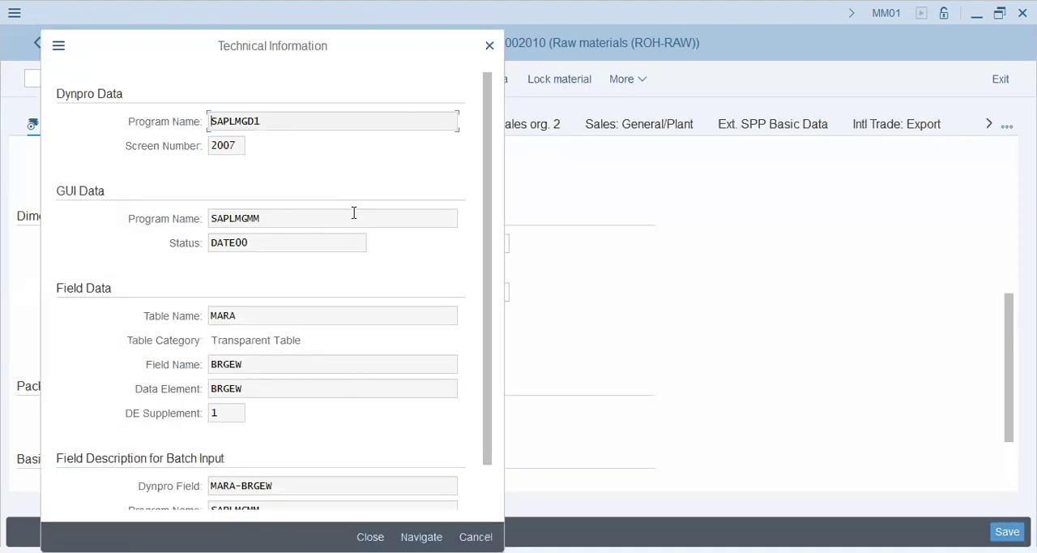
drag(258, 316, 4, 303)
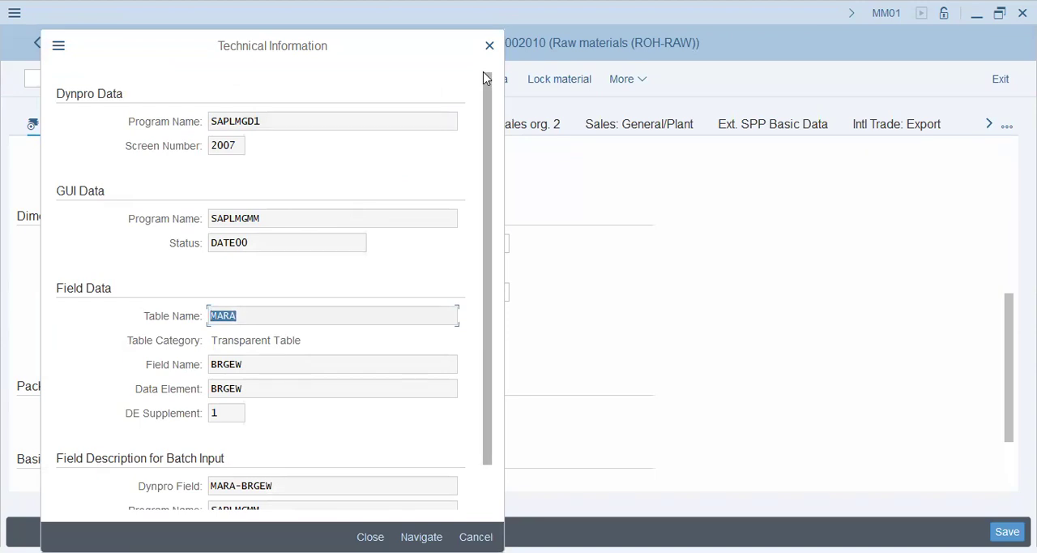
drag(257, 366, 105, 374)
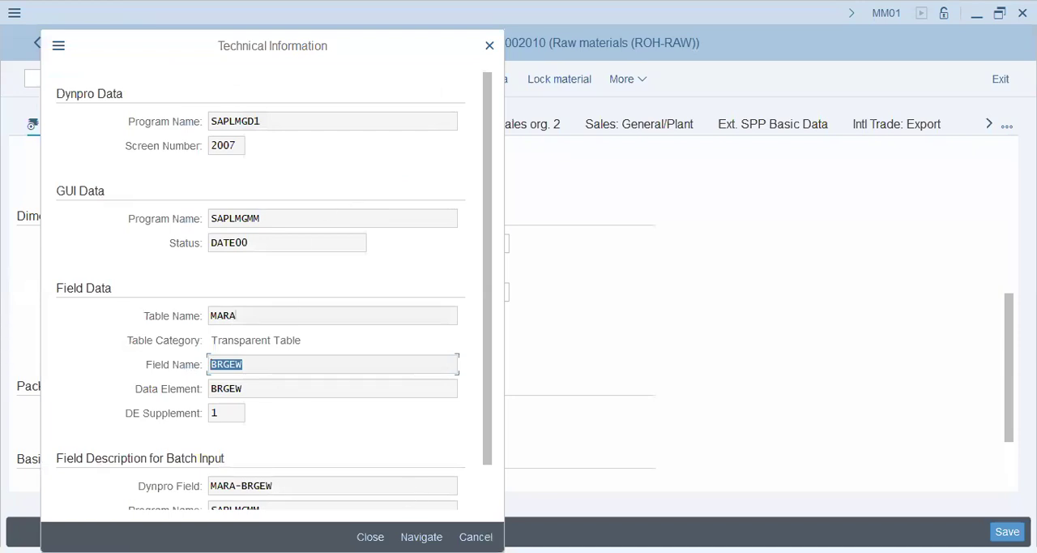
click(262, 287)
click(490, 47)
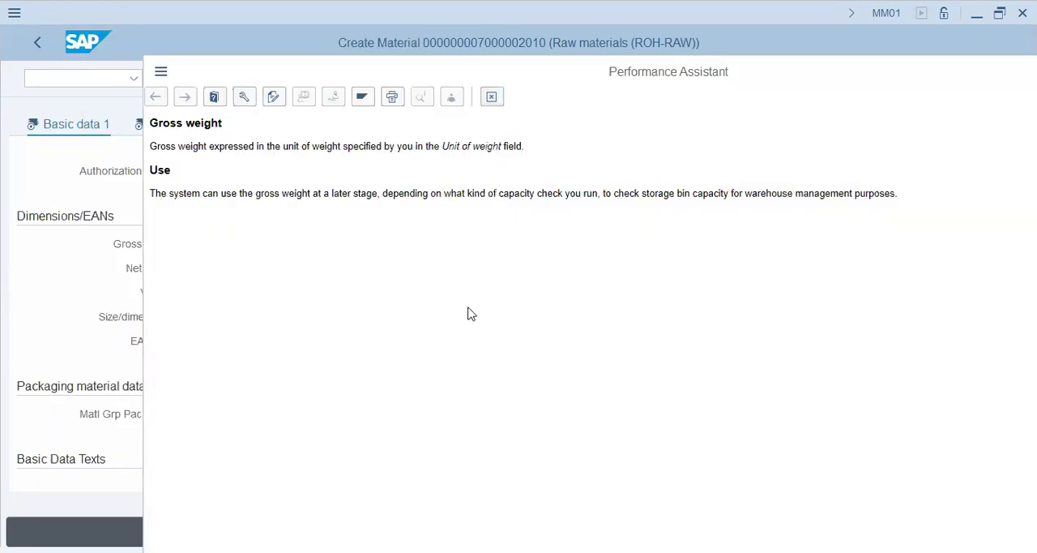
key(Escape)
Open the SPRO transaction in a new session with /o spro
click(76, 73)
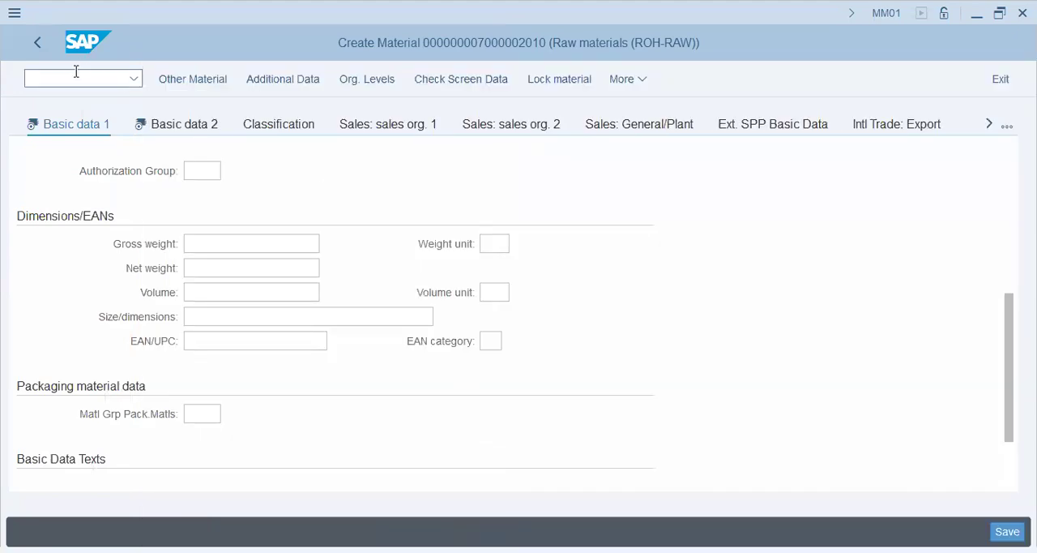
text(/o spro)
key(Return)
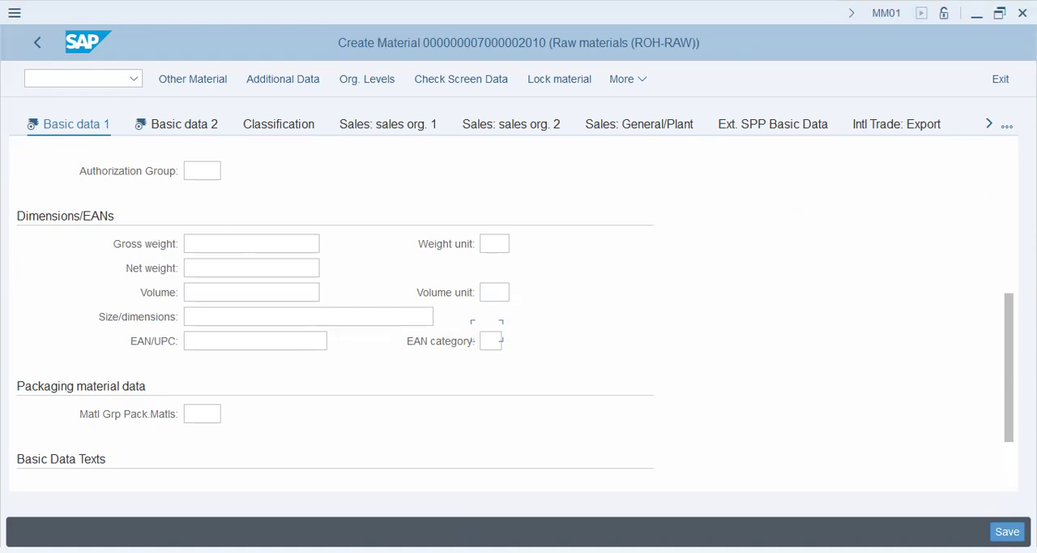
Examine the Field Selection activities under Material Master in the IMG and the weight fields in the material's Dimensions/EANs section
click(490, 338)
click(245, 330)
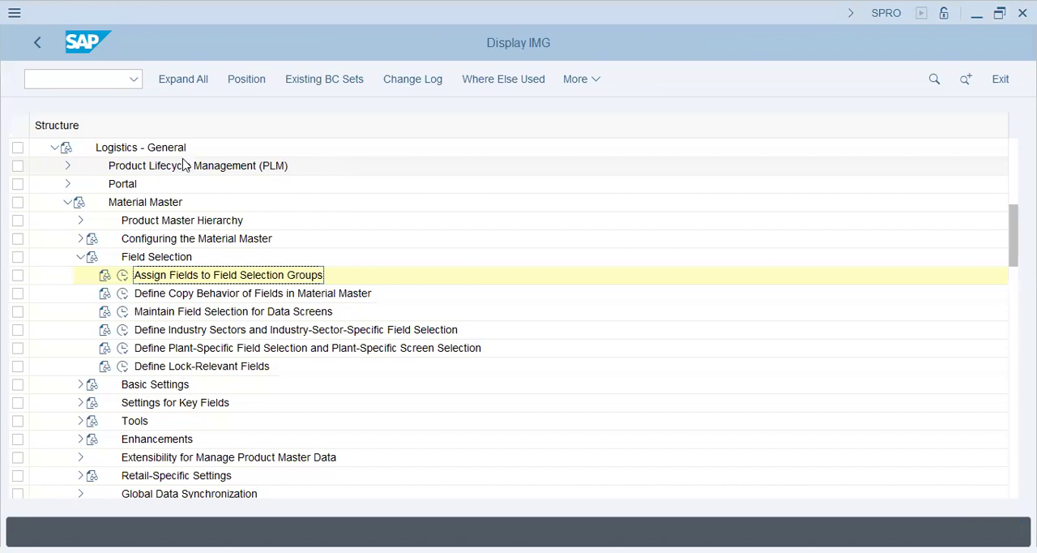
scroll(279, 182, up, 1)
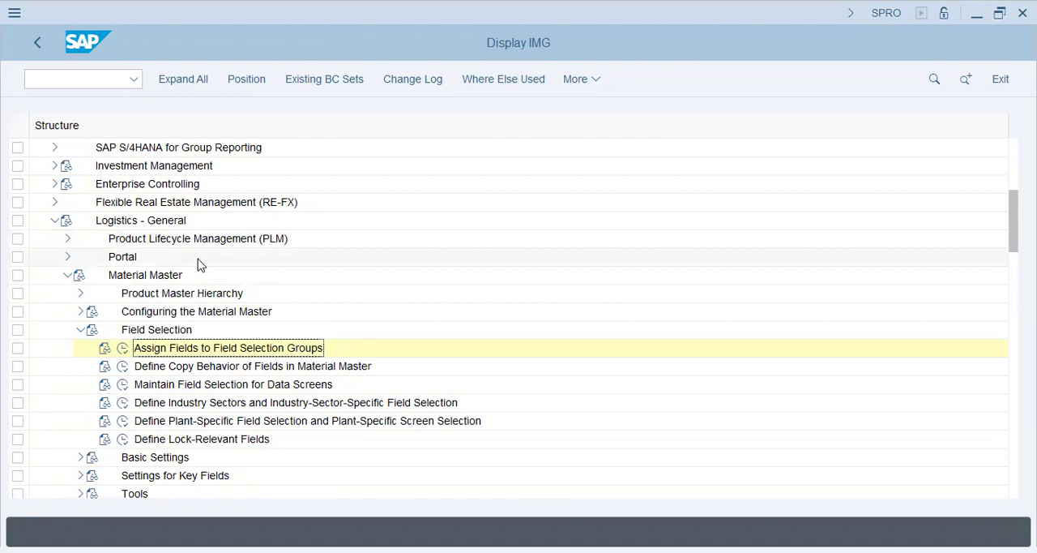
click(162, 276)
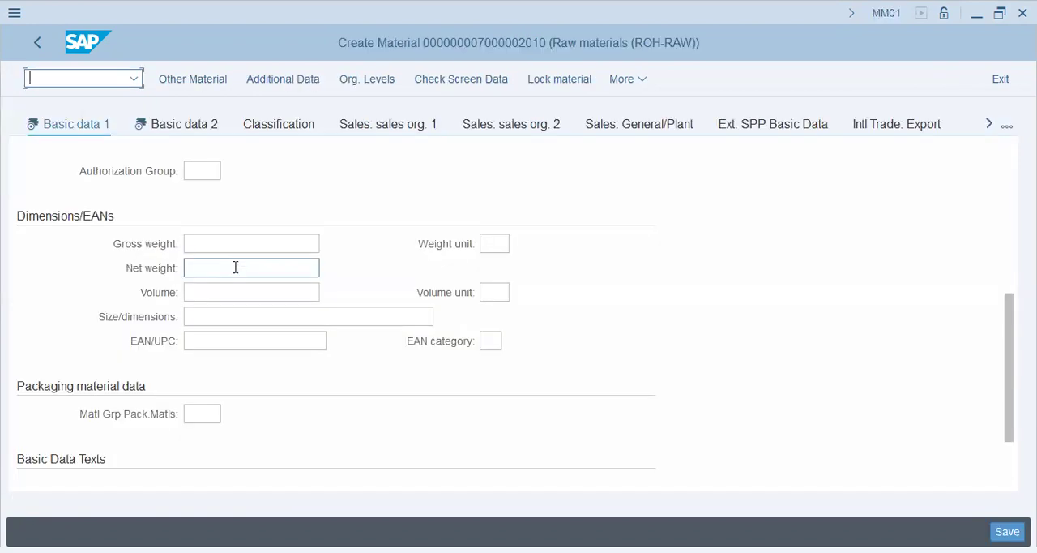
click(234, 243)
click(487, 243)
click(281, 242)
click(127, 243)
click(235, 266)
Check the Gross weight, Net weight and Weight unit fields in the material's Dimensions/EANs section
click(231, 244)
click(488, 243)
click(243, 263)
click(490, 243)
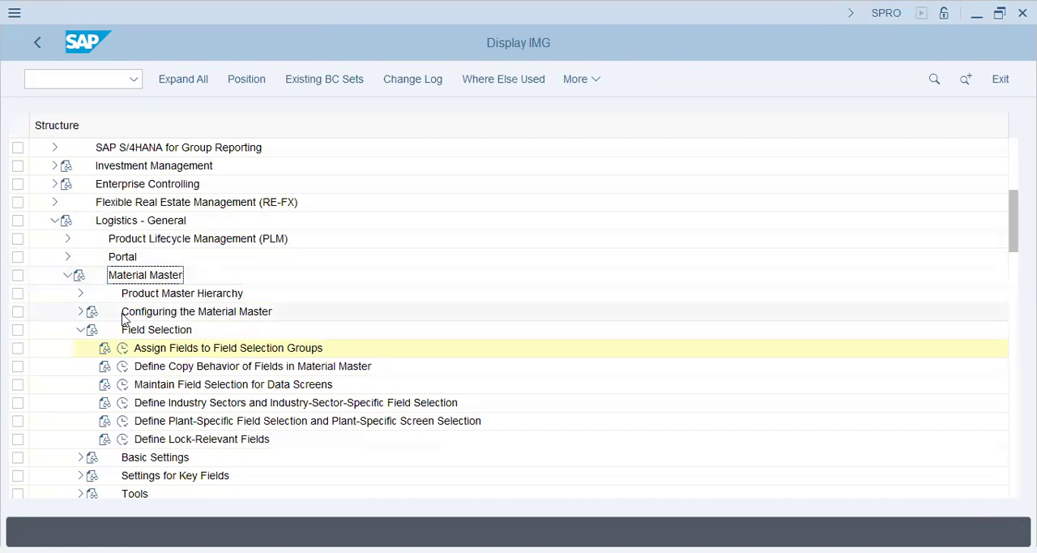
Open Define Structure of Data Screens for Each Screen Sequence under Configuring the Material Master and review the first screen sequences
click(81, 311)
click(170, 349)
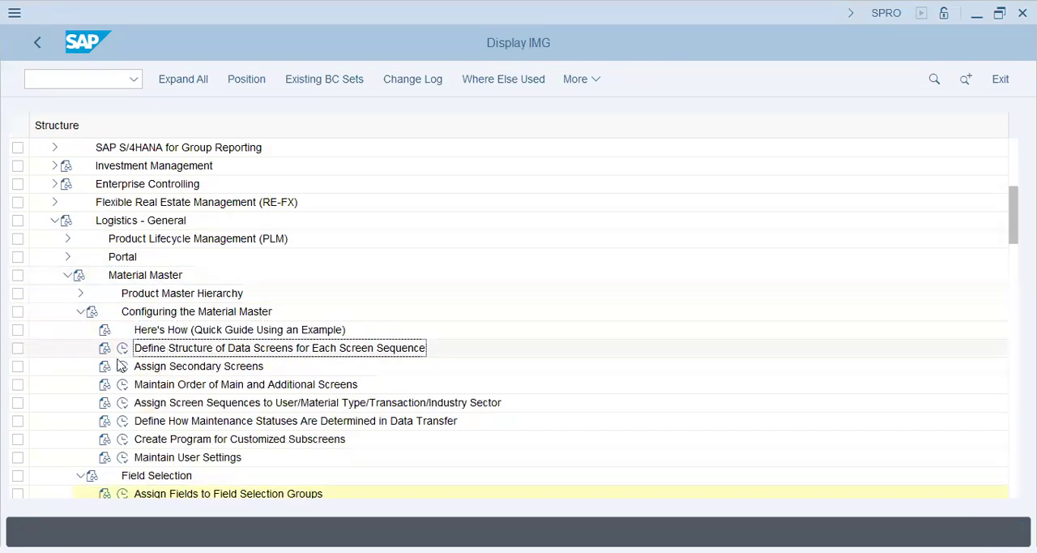
click(122, 348)
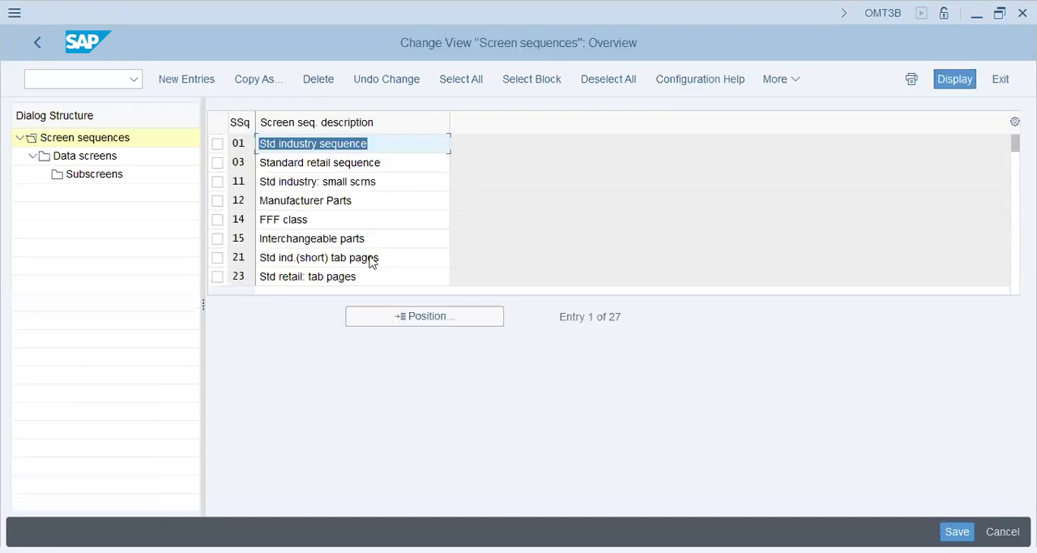
click(341, 139)
drag(399, 143, 91, 147)
drag(370, 162, 175, 154)
triple_click(390, 202)
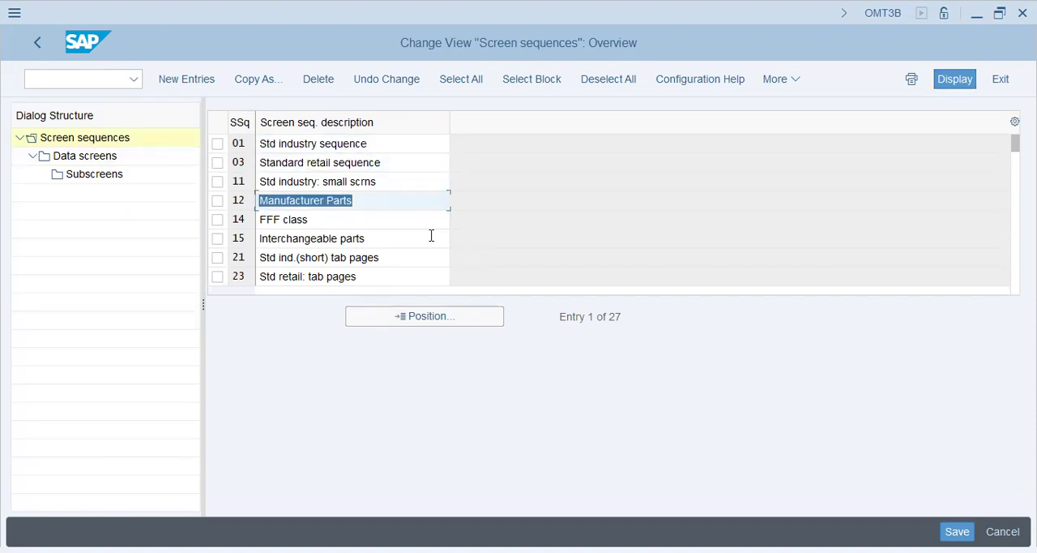
click(389, 197)
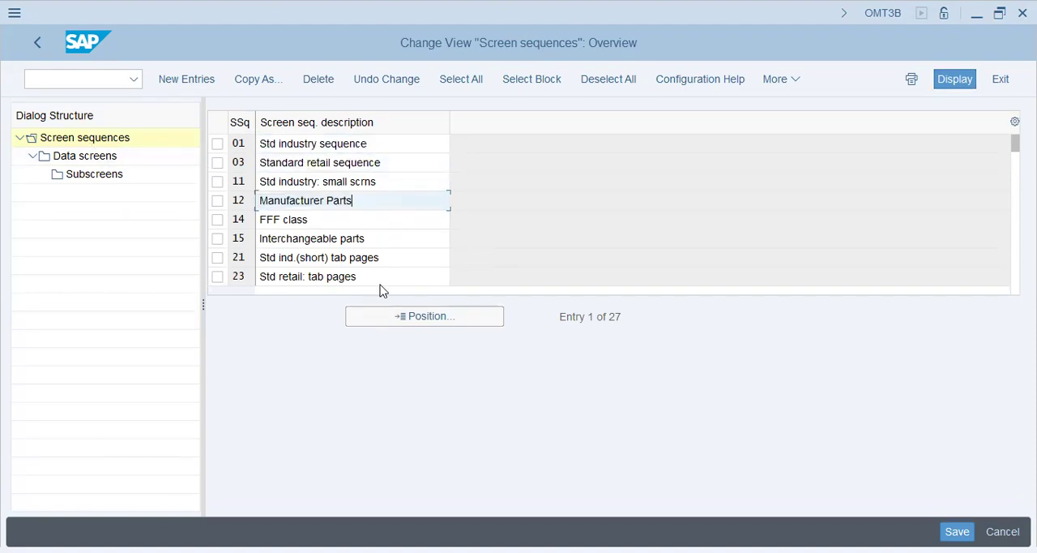
Open the subscreens of screen sequence 01 (Std industry sequence), accept its work area and simulate its data screen
click(217, 148)
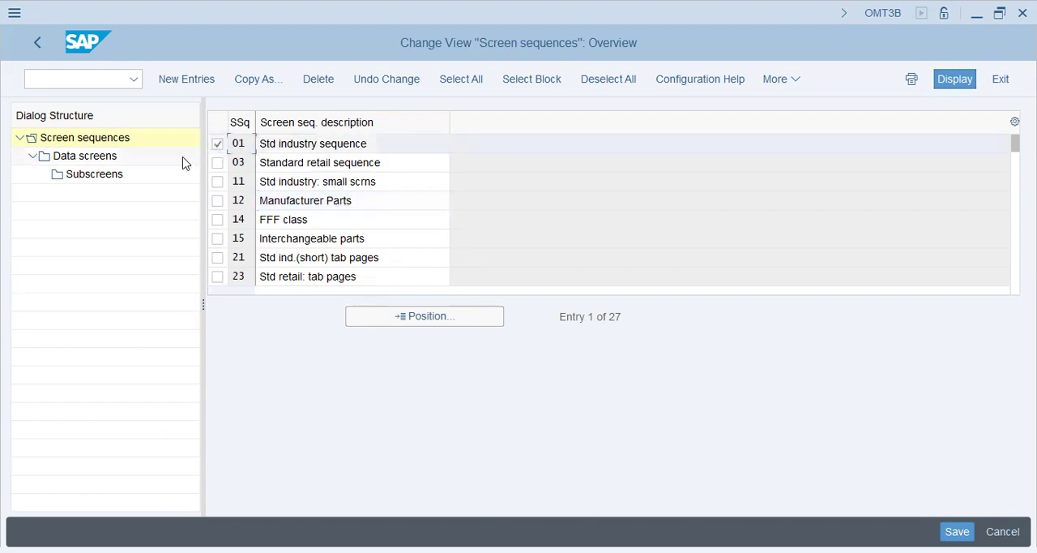
double_click(109, 179)
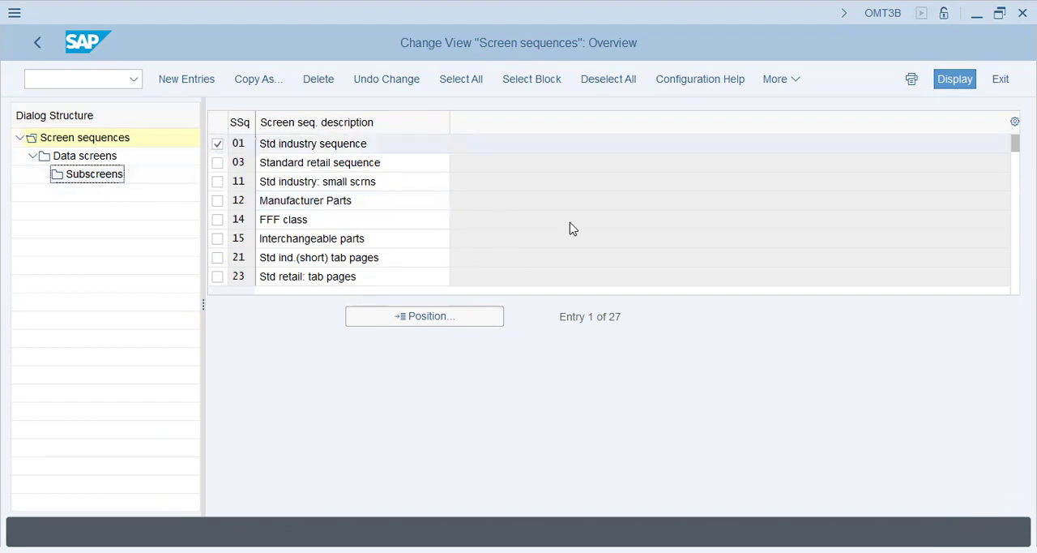
click(229, 401)
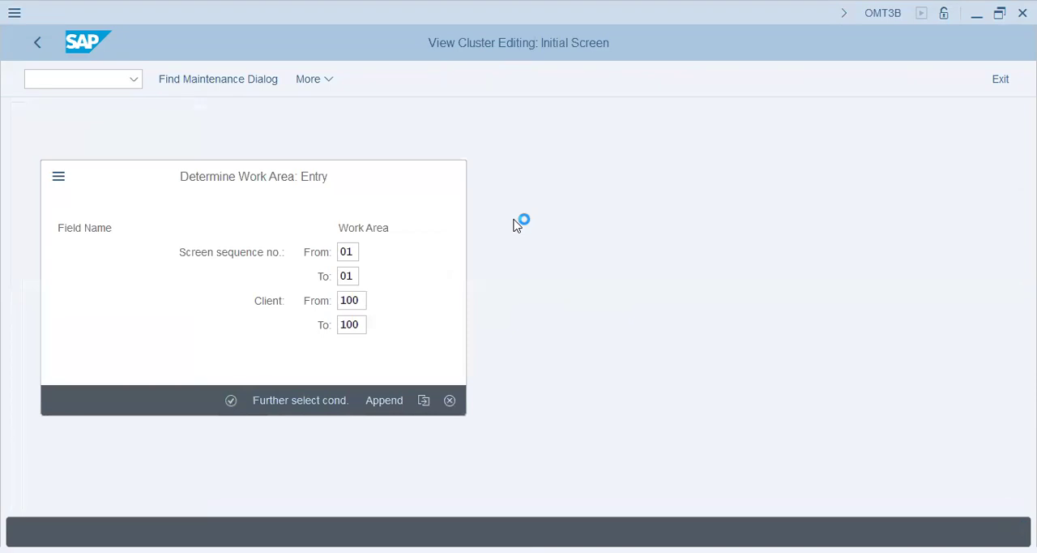
click(857, 153)
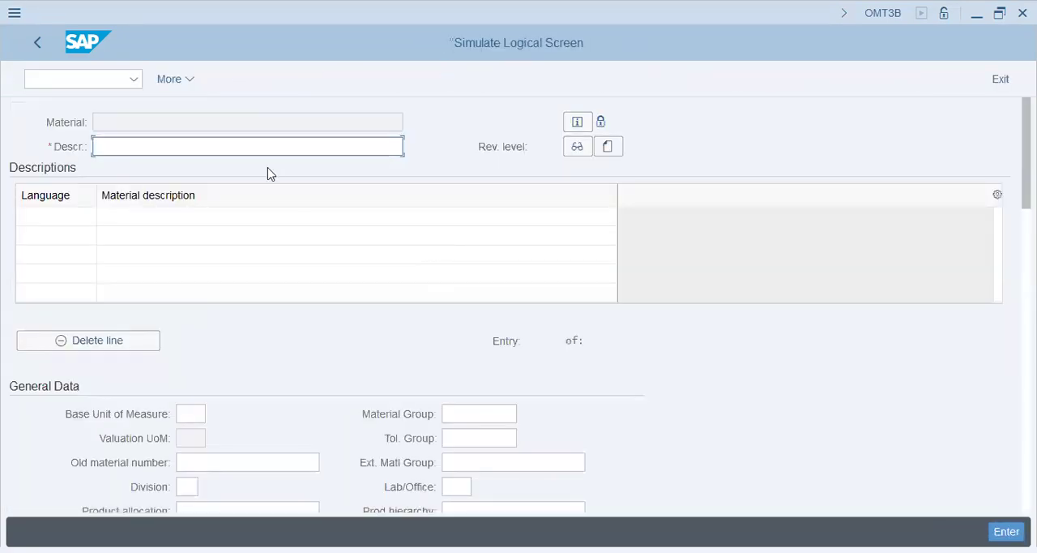
Enter a gross weight of 1, a net weight of 1 and weight unit kg in the simulated screen's Dimensions/EANs section
scroll(445, 348, down, 5)
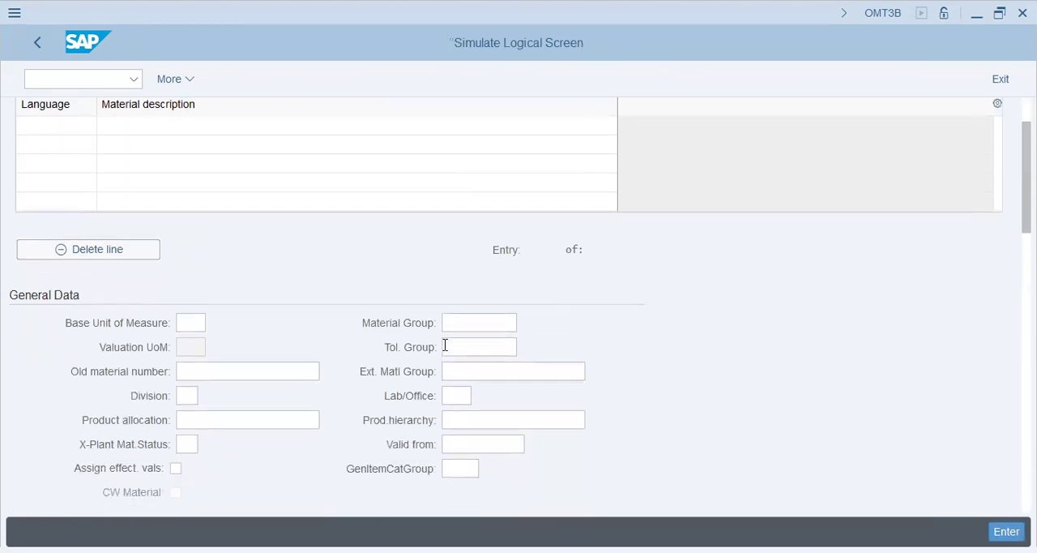
scroll(445, 344, down, 2)
click(267, 274)
click(239, 297)
click(241, 298)
click(237, 322)
click(487, 277)
click(490, 299)
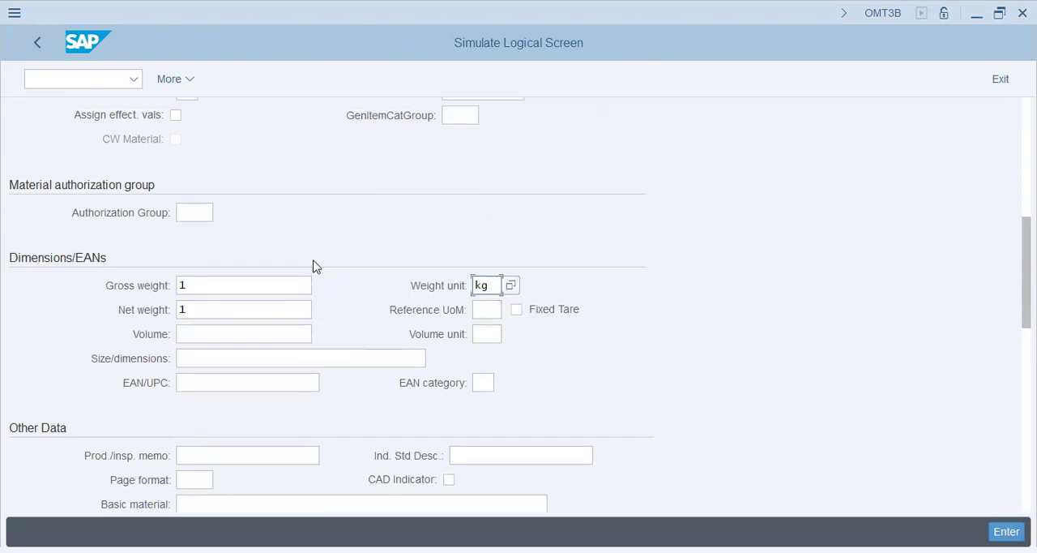
Enter "Write Description of Material" as the description in the simulated screen and confirm the entries
scroll(315, 267, up, 5)
scroll(229, 148, up, 3)
click(235, 143)
click(217, 168)
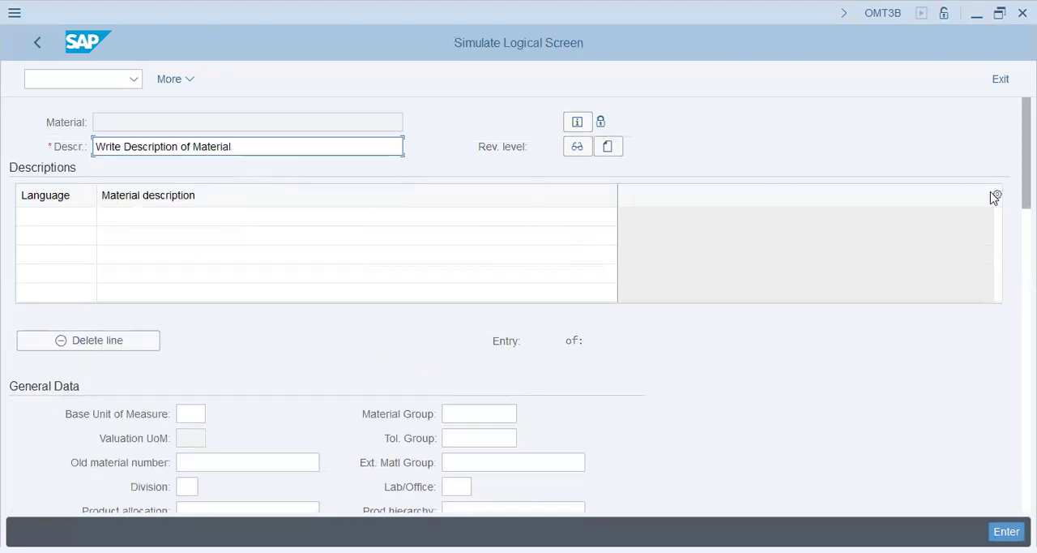
key(Return)
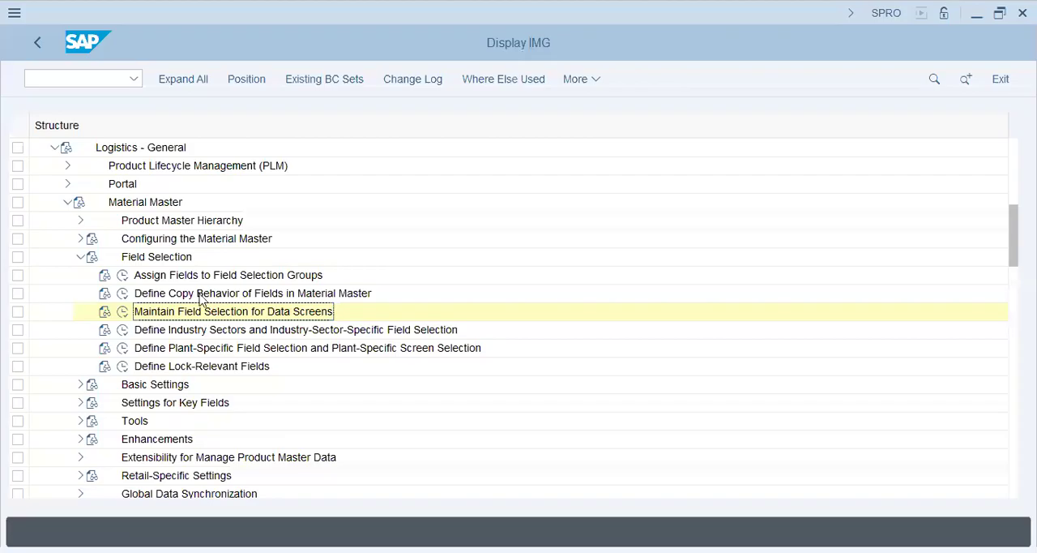
Collapse Field Selection, expand Configuring the Material Master, and reopen Define Structure of Data Screens for Each Screen Sequence
click(201, 276)
click(154, 258)
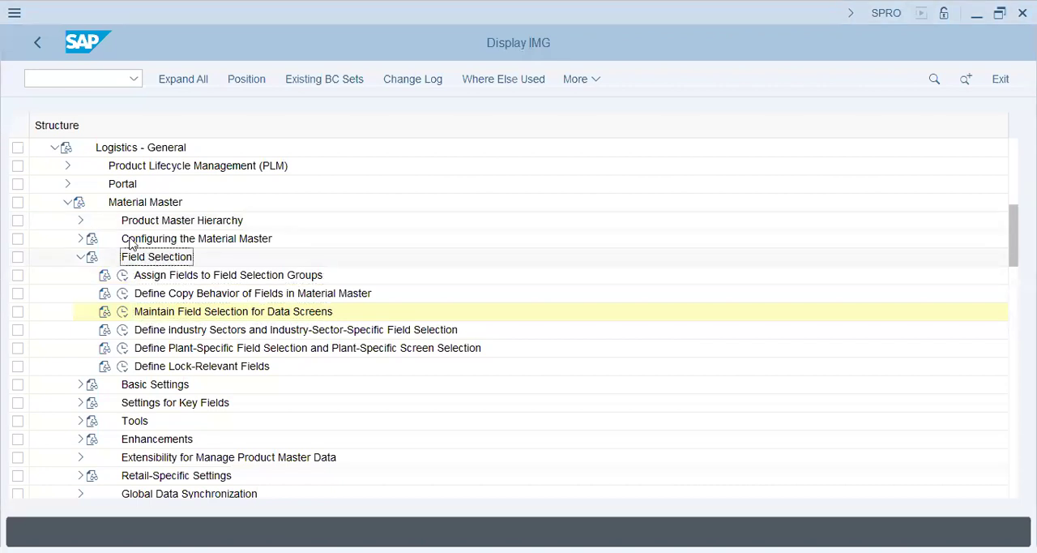
click(80, 256)
click(81, 238)
click(248, 239)
click(290, 278)
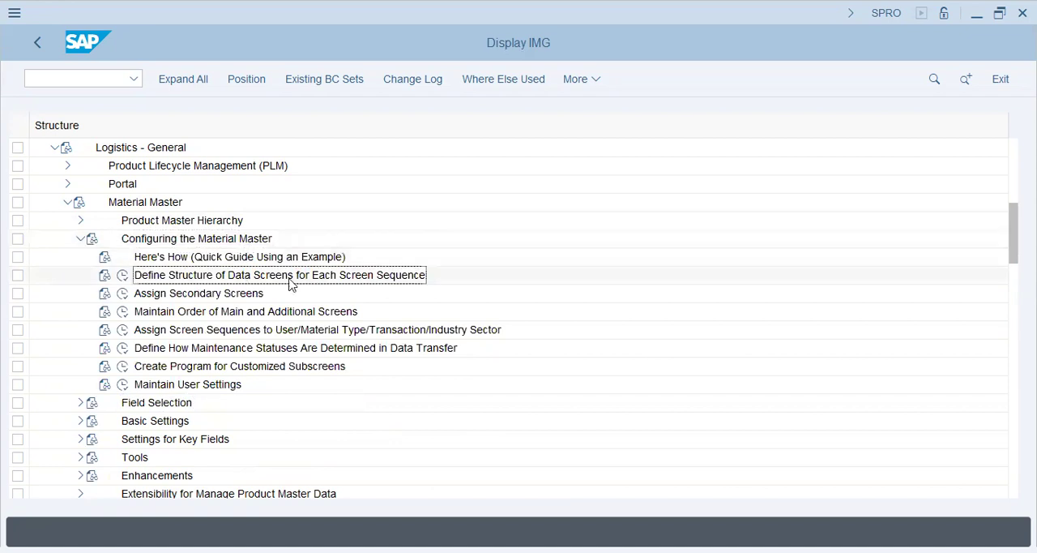
click(126, 278)
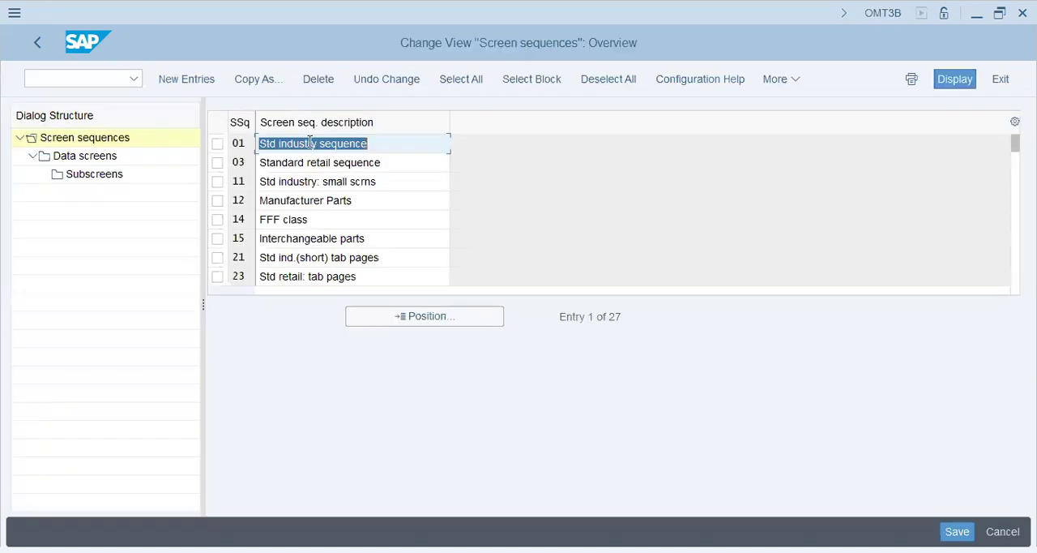
Examine the whole list of screen sequences from 01 to V1 alongside the material's Dimensions/EANs fields
click(309, 143)
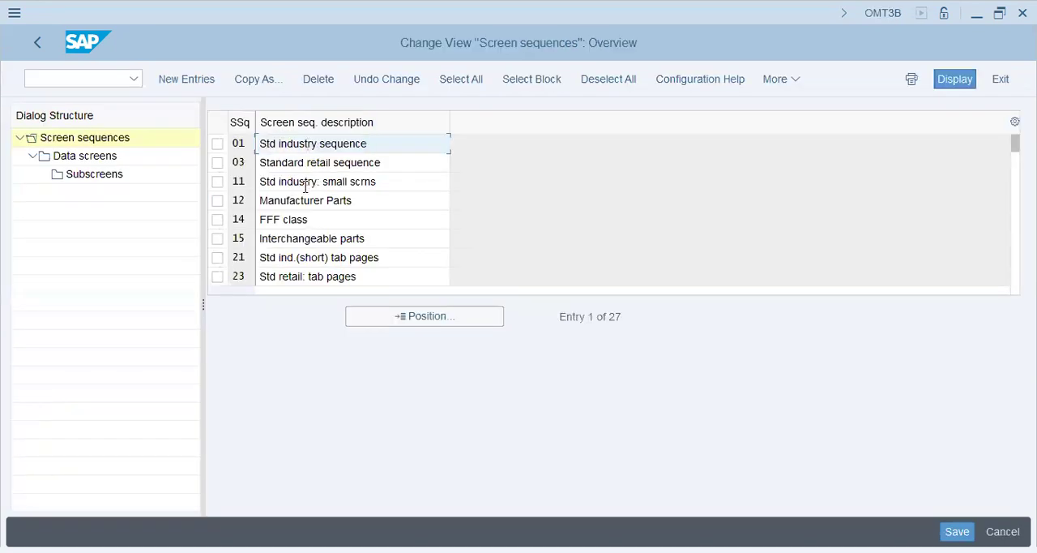
click(315, 200)
click(317, 238)
click(327, 276)
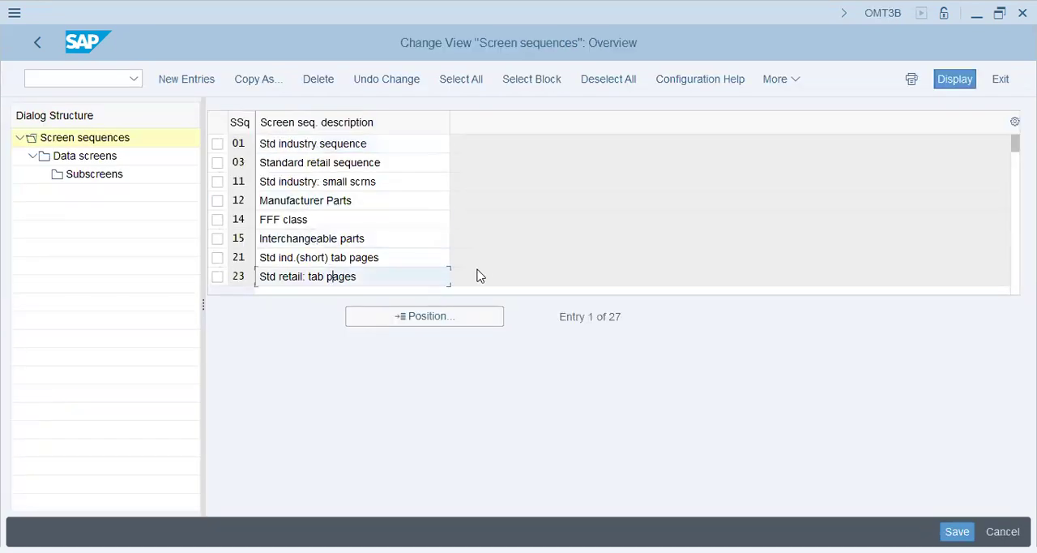
click(481, 274)
scroll(480, 273, down, 3)
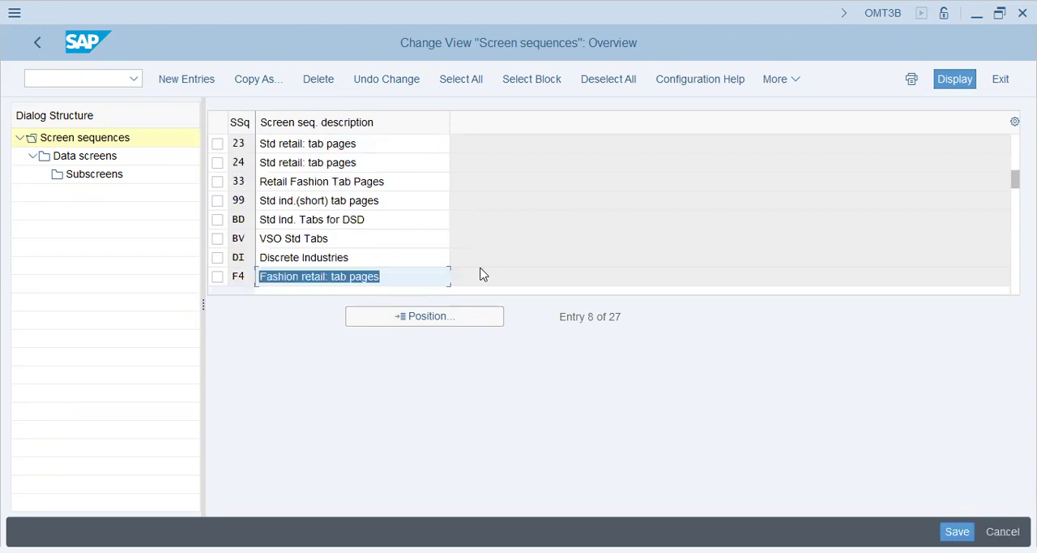
click(329, 182)
click(328, 219)
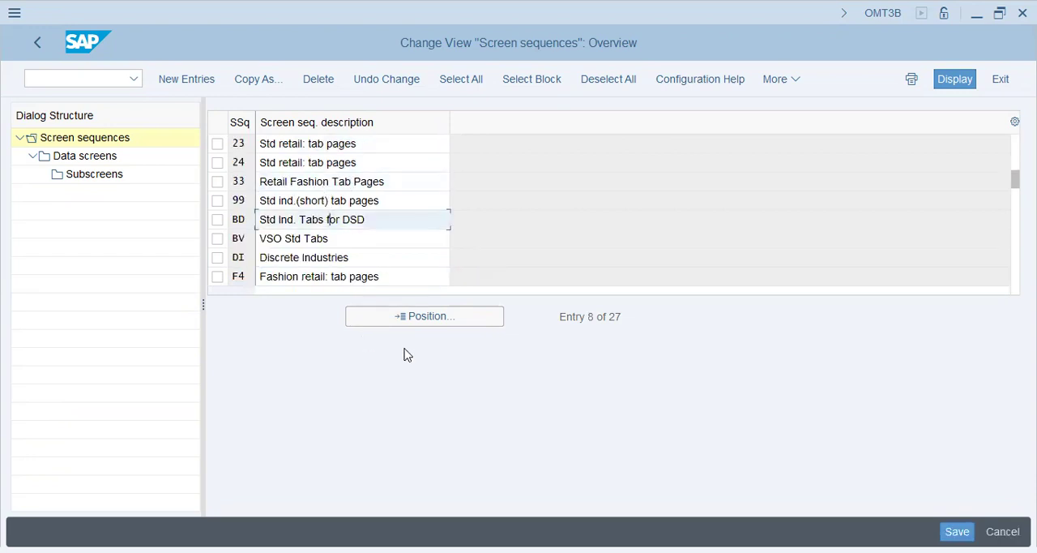
drag(394, 256, 250, 261)
scroll(249, 262, down, 3)
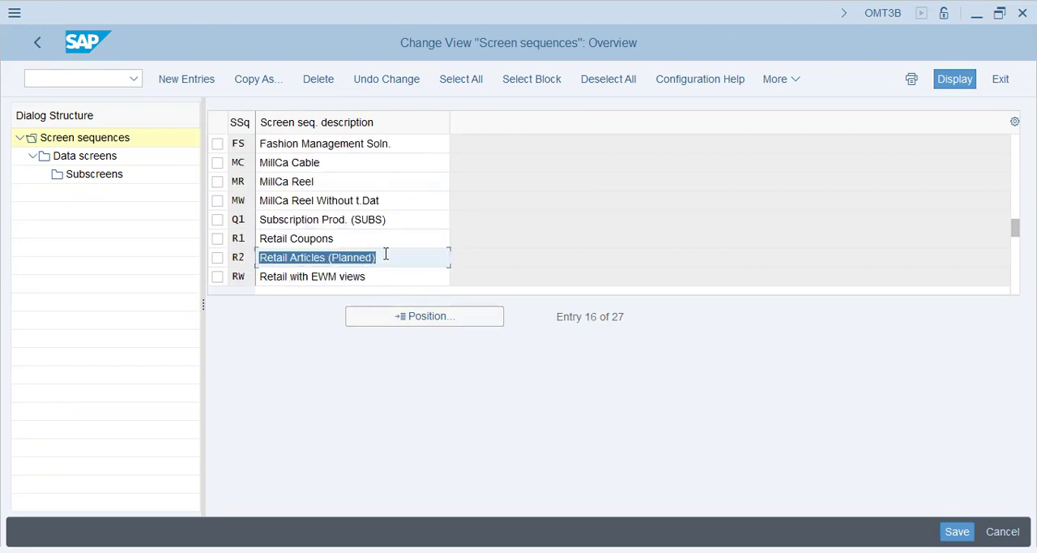
click(404, 253)
key(Down)
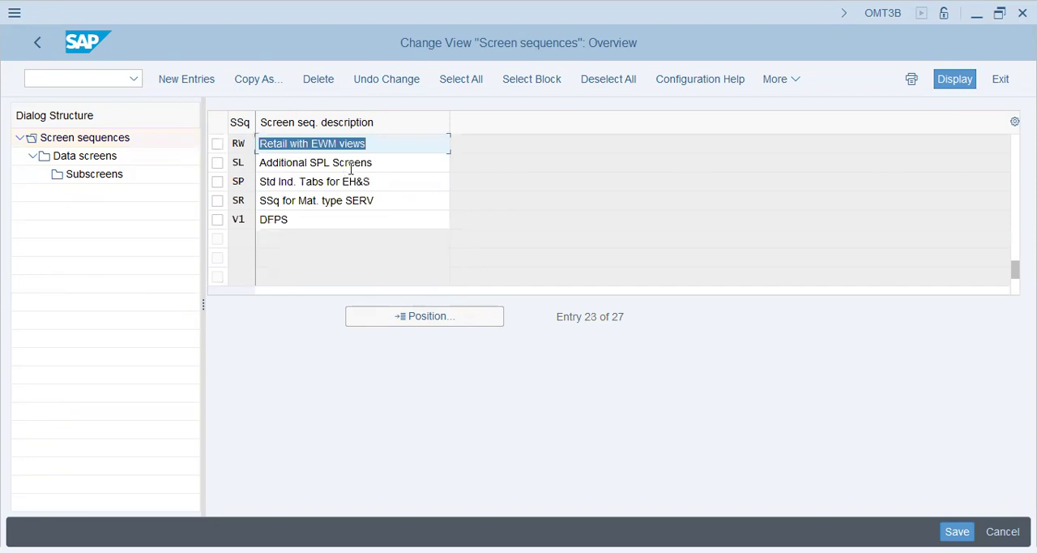
click(322, 219)
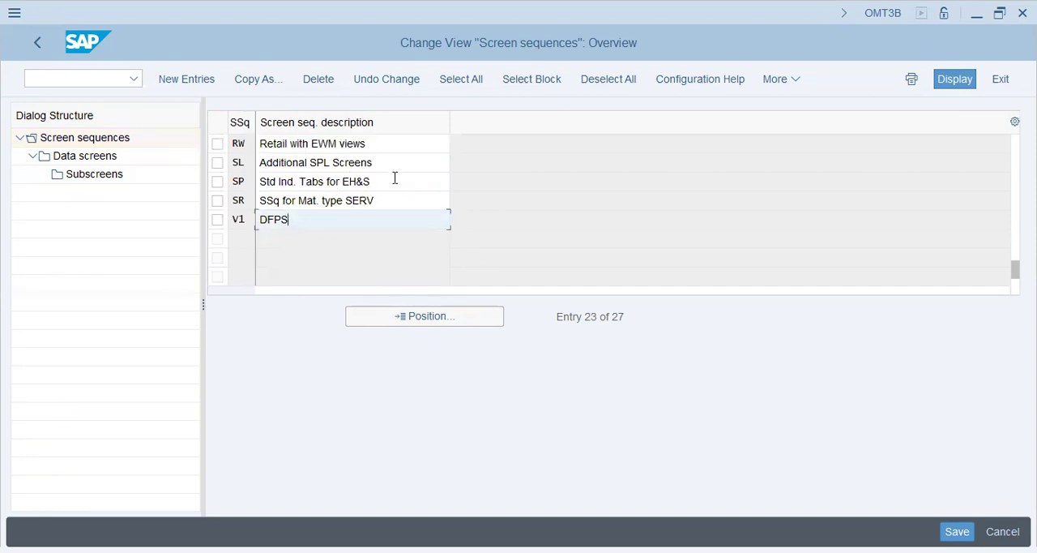
drag(393, 169, 173, 154)
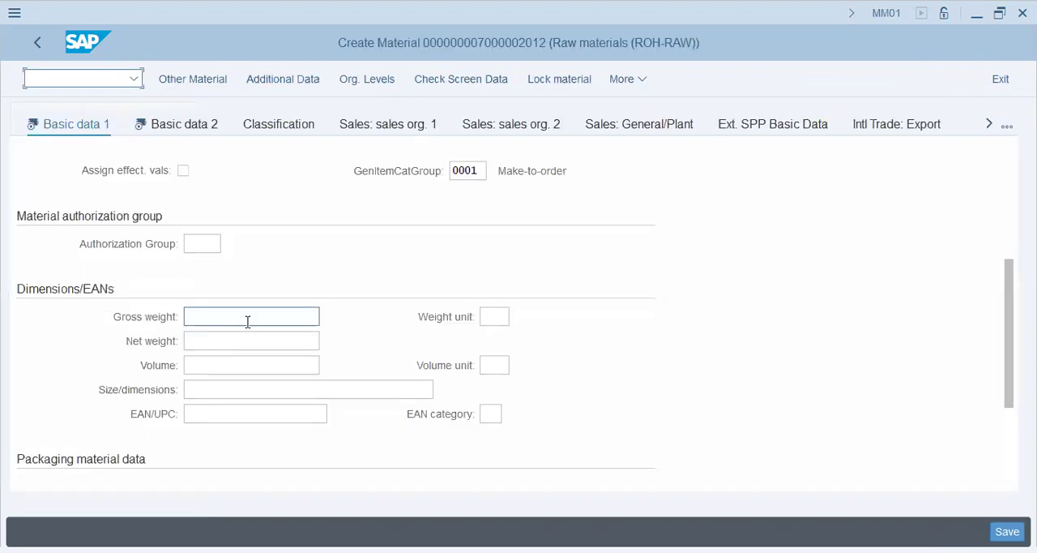
click(267, 362)
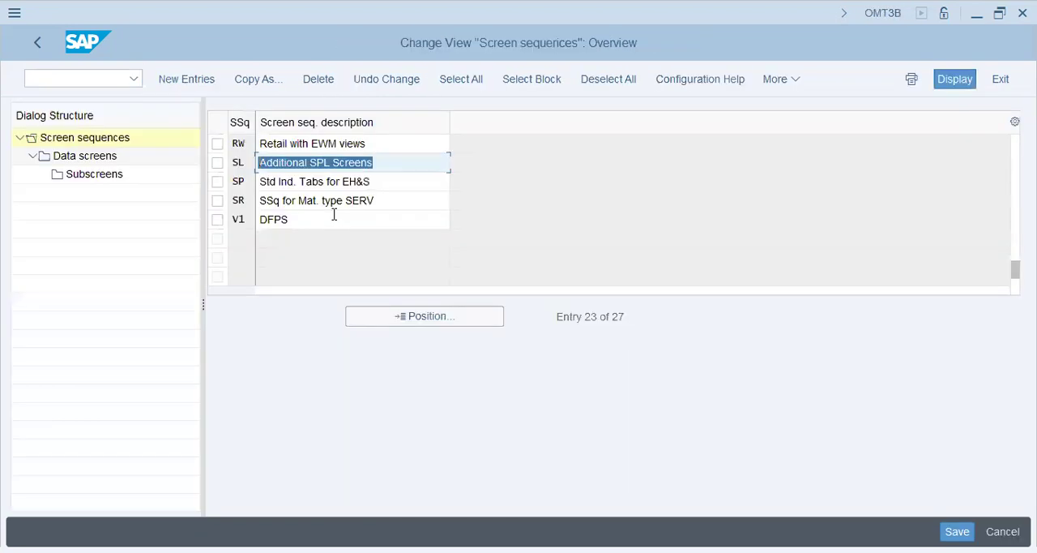
click(336, 217)
drag(370, 182, 343, 182)
click(357, 183)
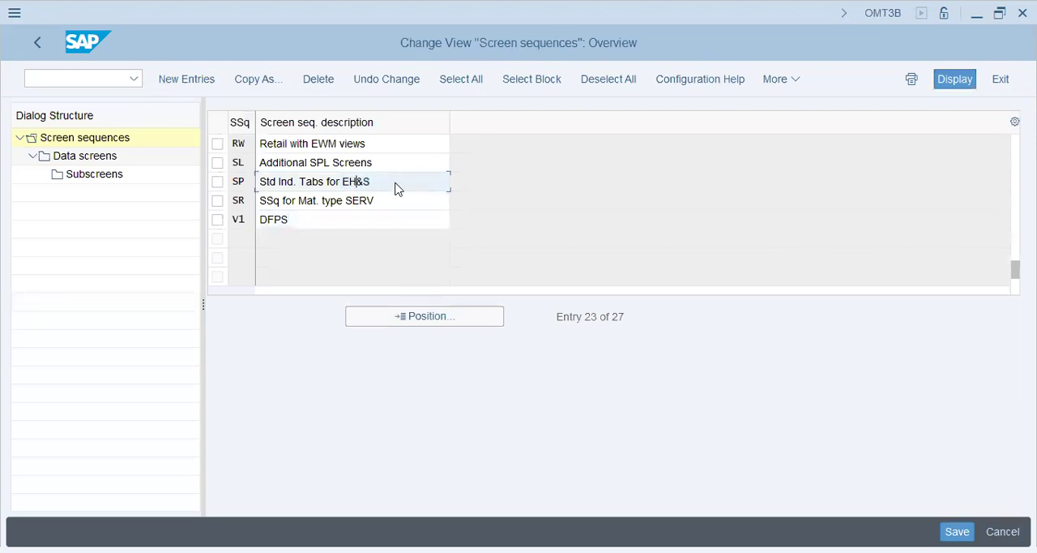
Select screen sequence SP (Std Ind. Tabs for EH&S), open its subscreens with the work area accepted, and simulate its data screen
click(307, 183)
click(217, 182)
double_click(71, 175)
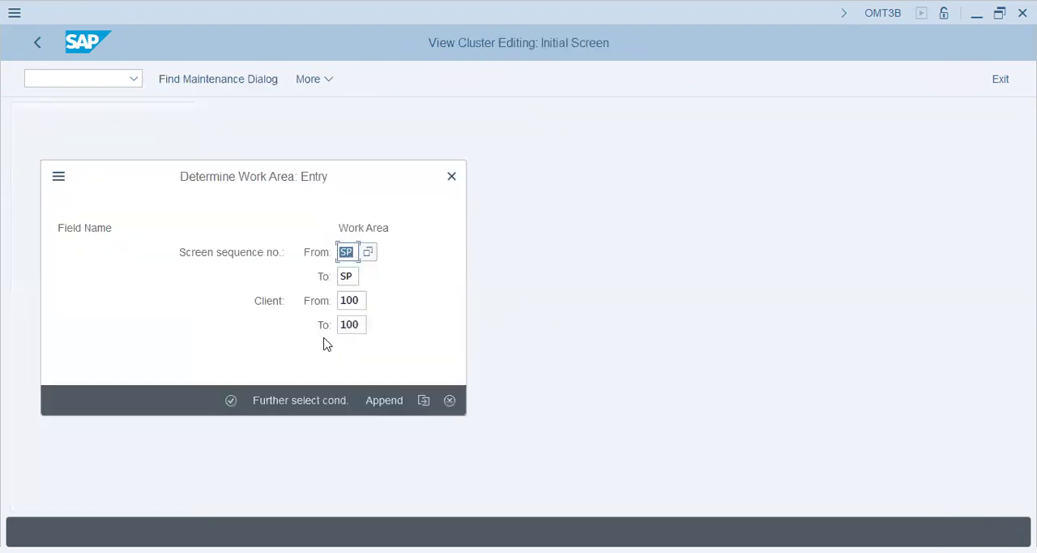
click(231, 399)
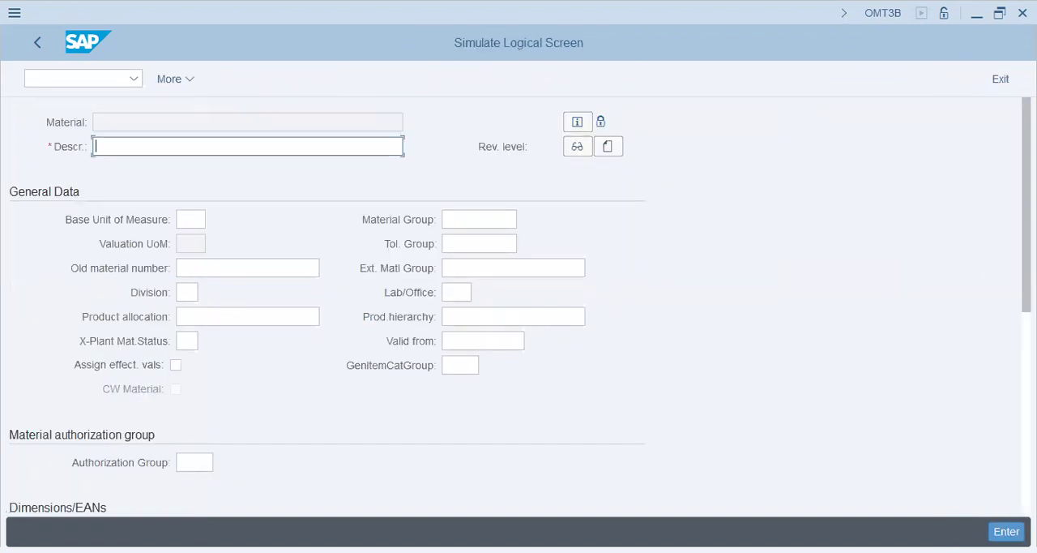
Review the simulated screen's fields from General Data to Basic Data Texts, and return to the IMG structure
scroll(1010, 181, down, 5)
scroll(1002, 433, down, 1)
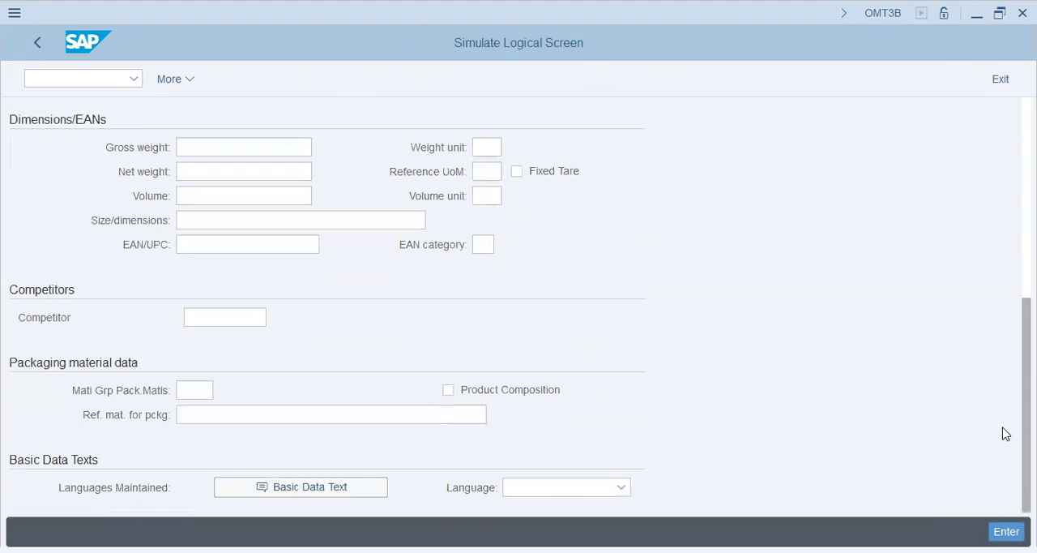
scroll(1002, 432, up, 6)
click(193, 220)
click(185, 268)
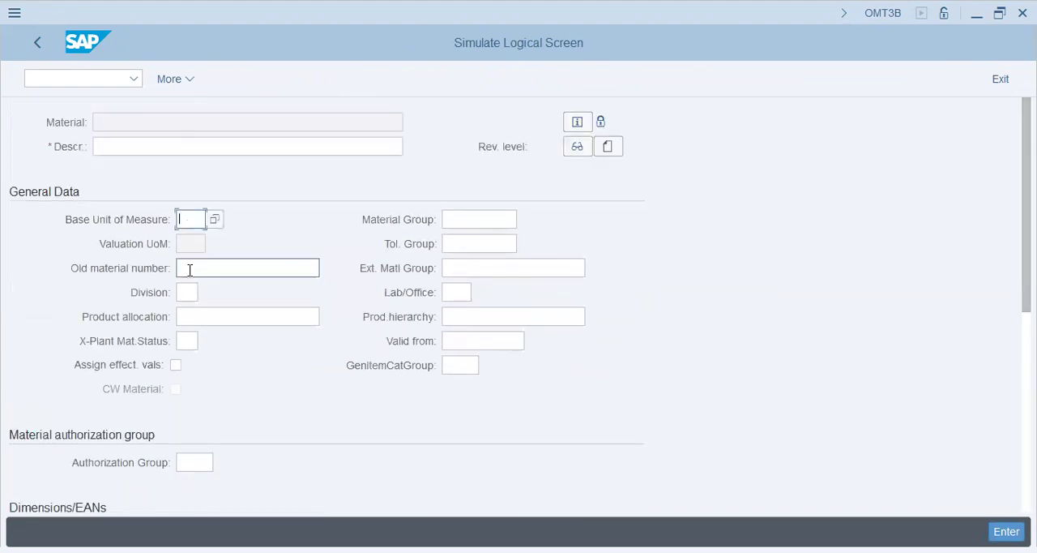
click(42, 46)
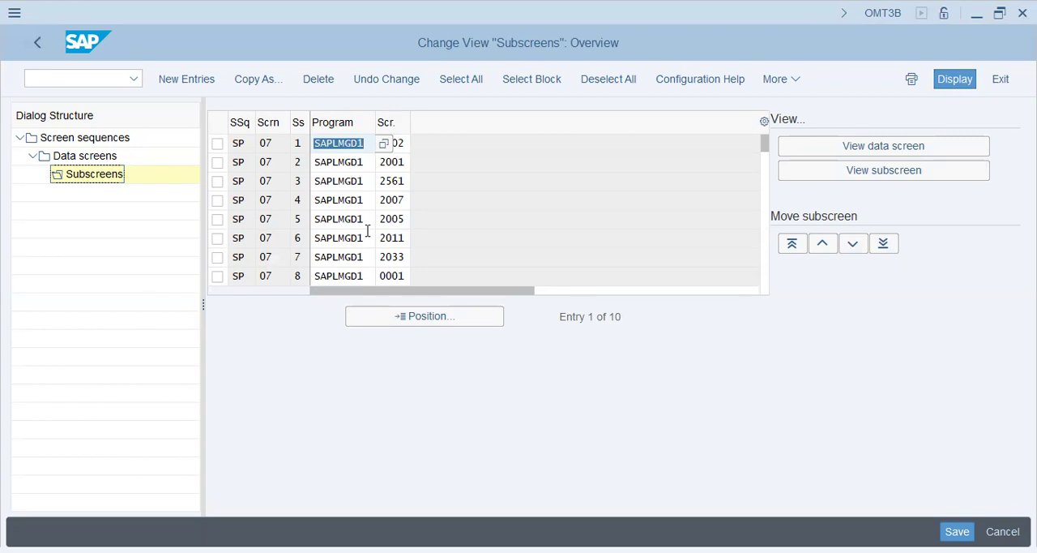
click(37, 42)
click(36, 47)
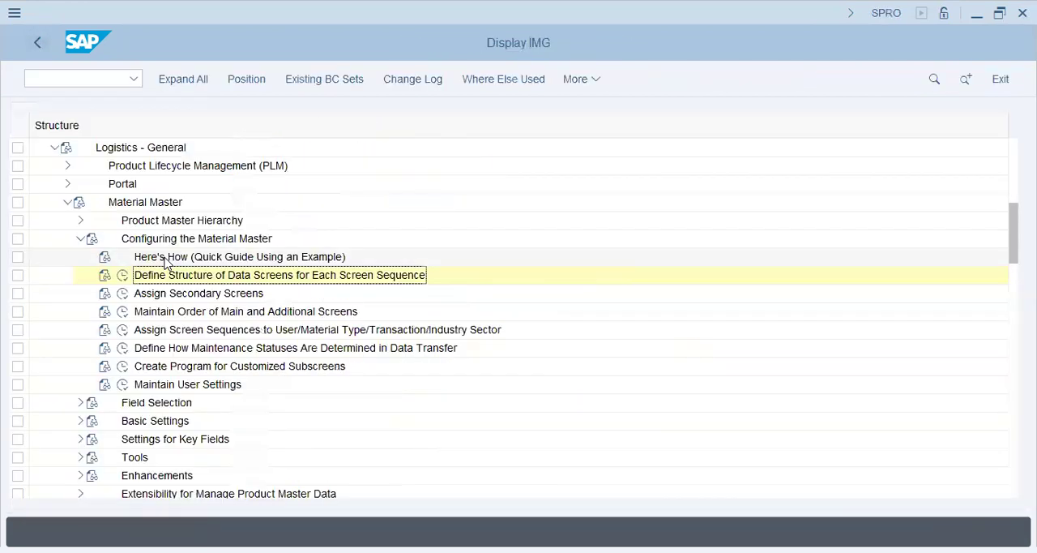
Collapse Configuring the Material Master and open Assign Fields to Field Selection Groups under Field Selection
click(176, 294)
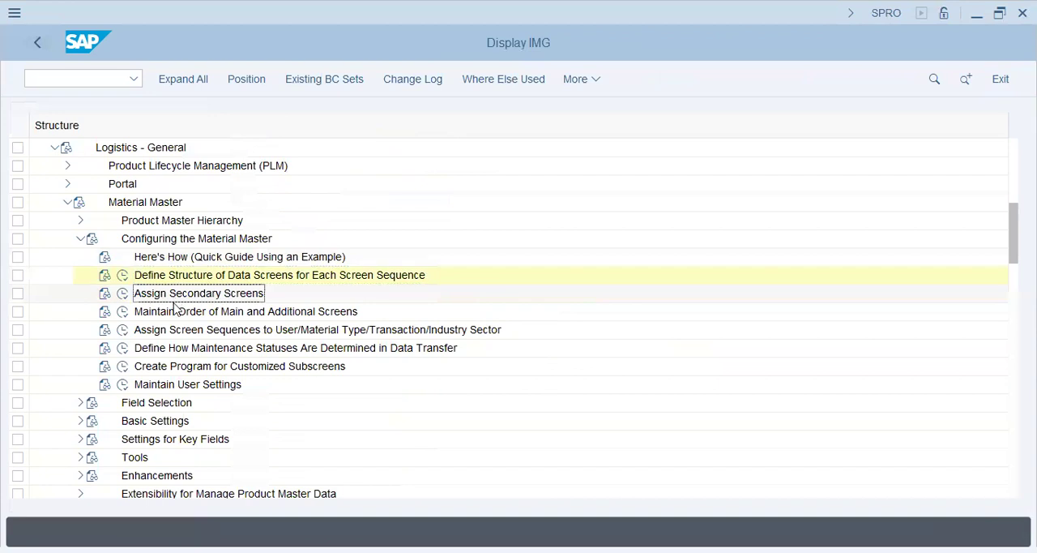
click(78, 242)
click(80, 258)
click(184, 283)
click(123, 276)
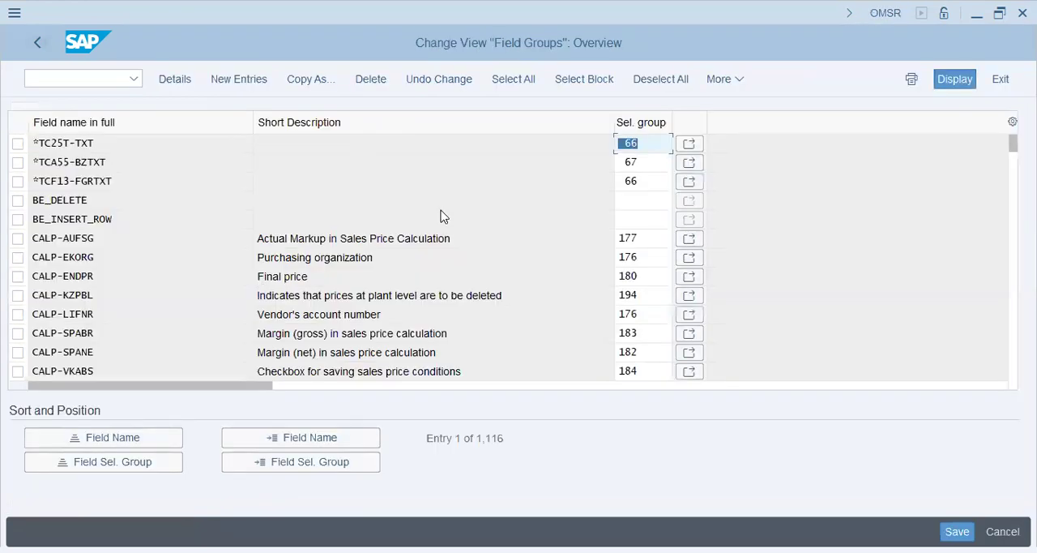
Look up the selection group of field MARA-BRGEW in the field group list and return to the IMG structure
click(357, 441)
text(mara-brgew)
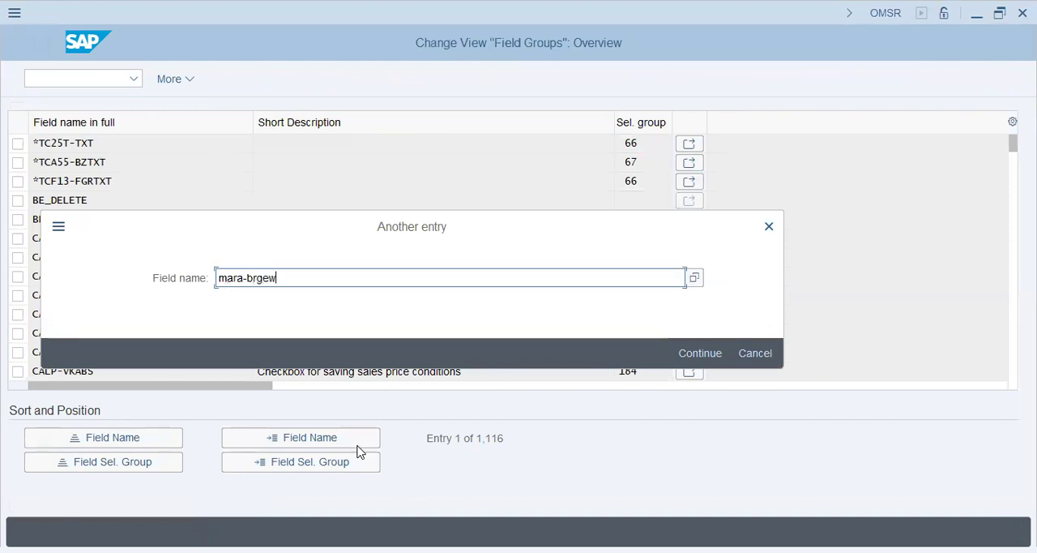
key(Return)
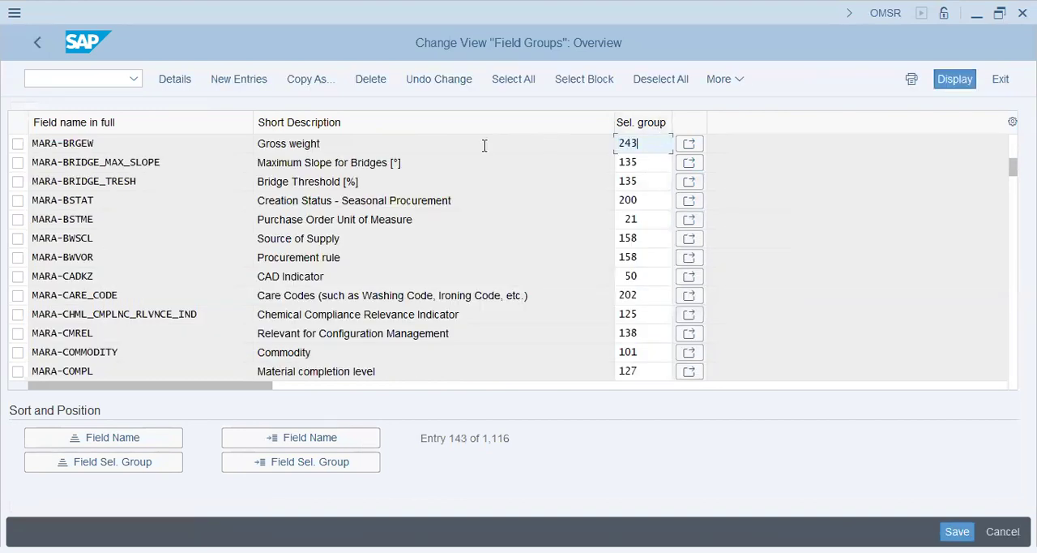
click(40, 42)
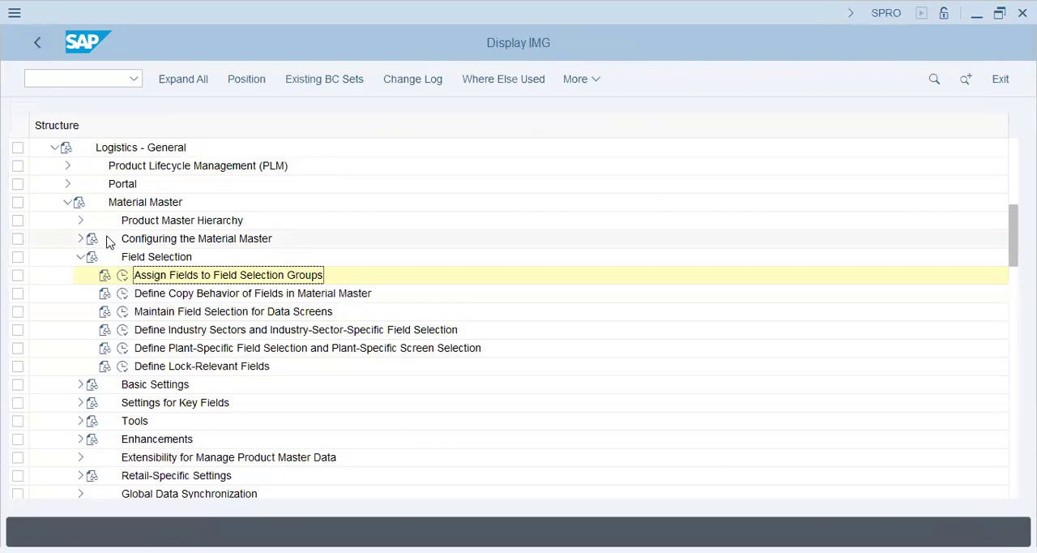
Open Maintain Field Selection for Data Screens and display field selection group 243
click(259, 311)
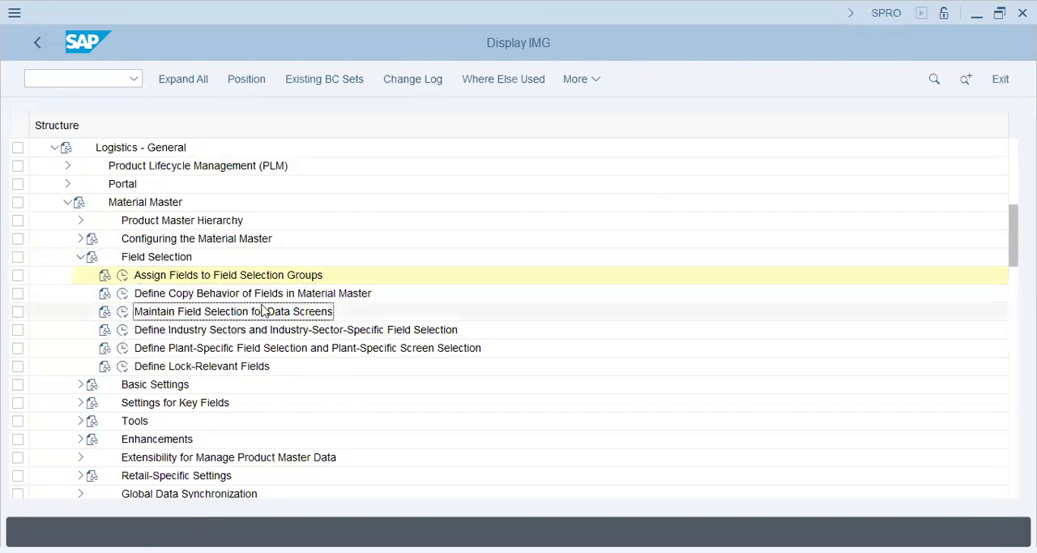
click(123, 314)
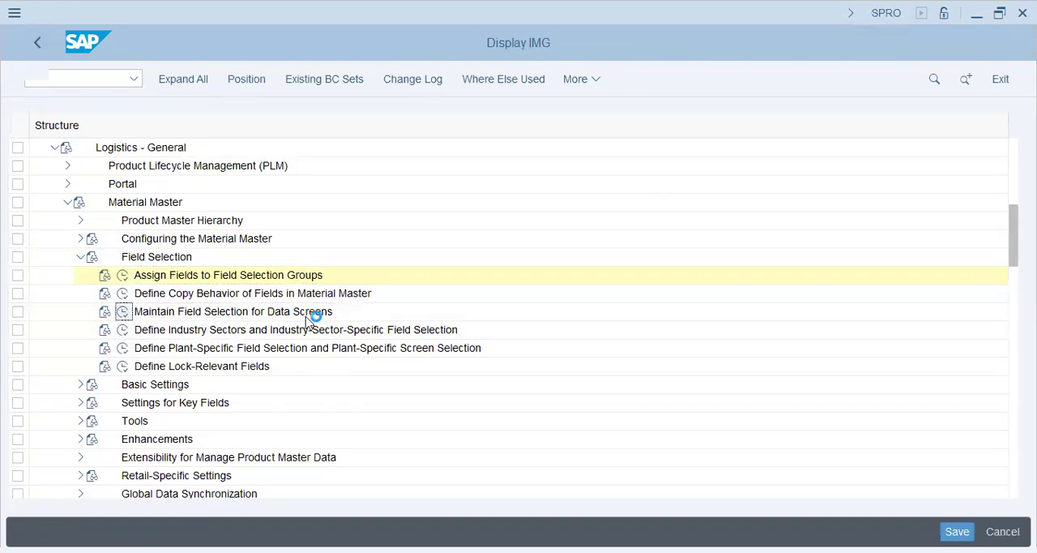
double_click(173, 146)
text(243)
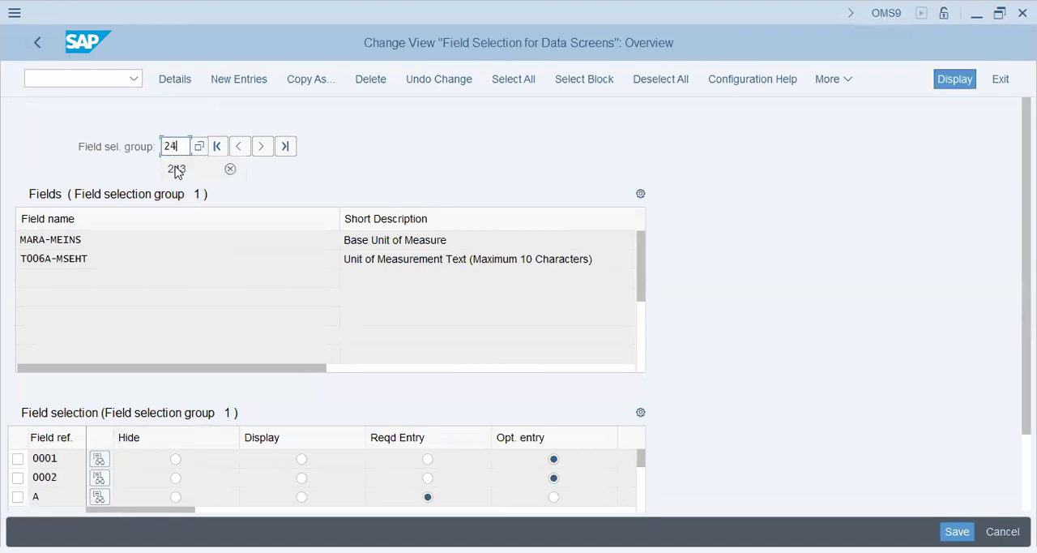
key(Return)
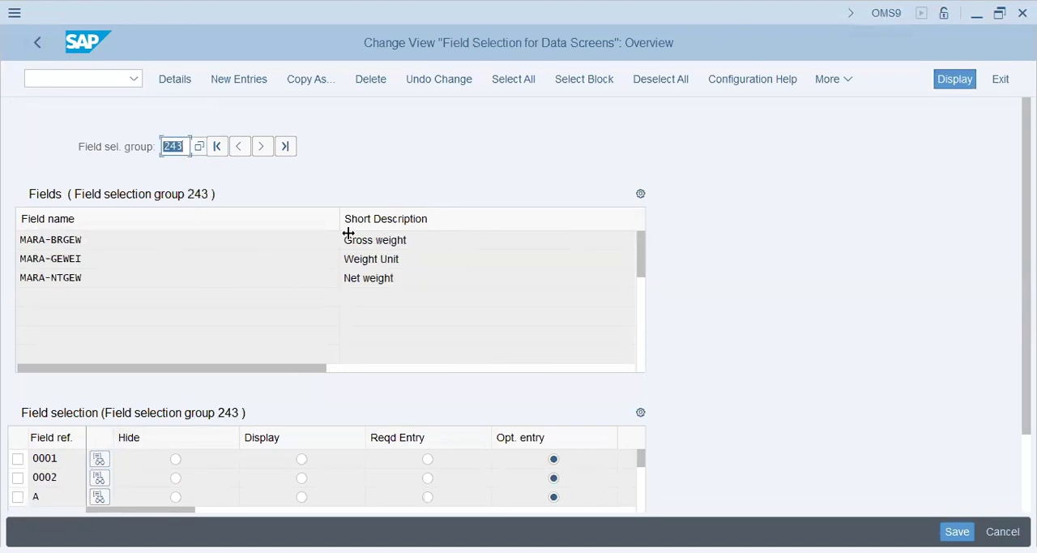
Open the details of field reference 0001, set selection group 240 to required entry, and save despite the warning
double_click(438, 238)
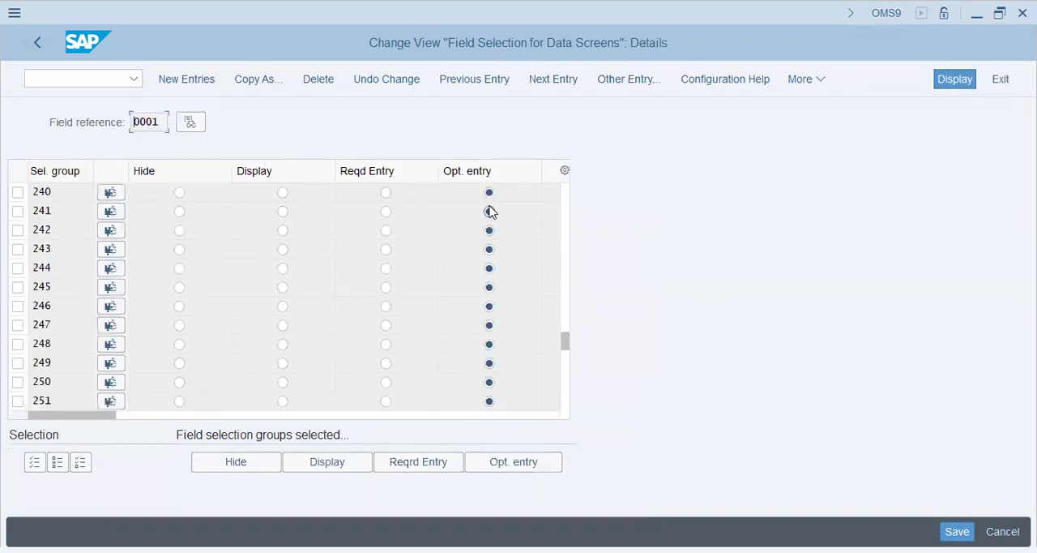
click(385, 192)
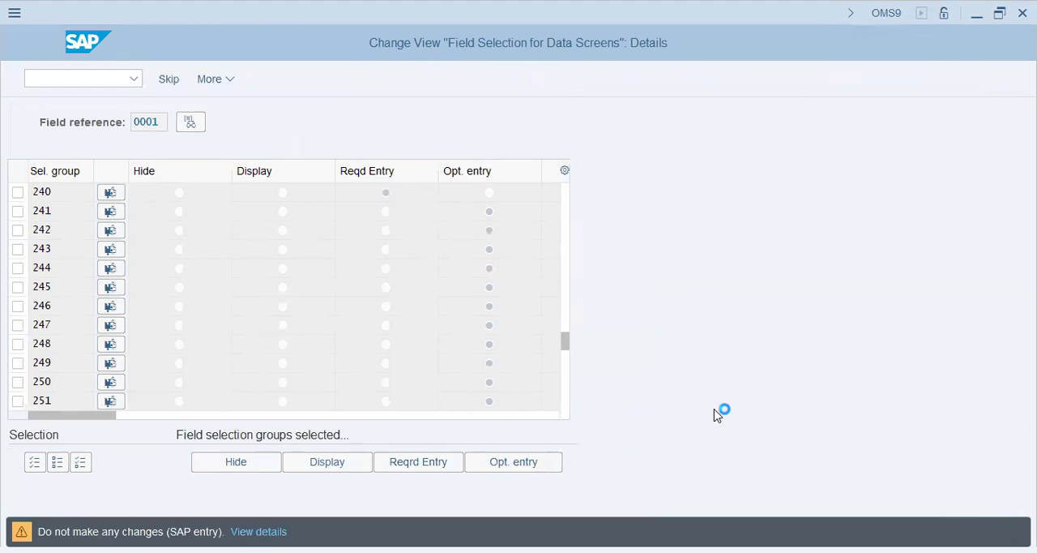
click(344, 352)
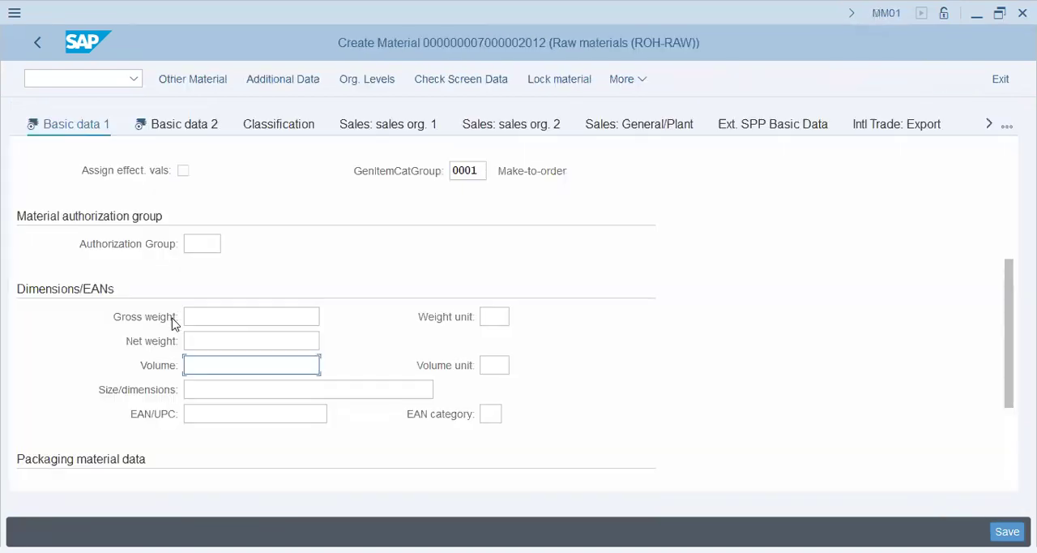
Restart MM01 in the material session and select the Basic Data 1, Basic Data 2 and Purchasing views for a ROH-RAW material
click(219, 320)
click(108, 81)
text(/n mm01)
key(Return)
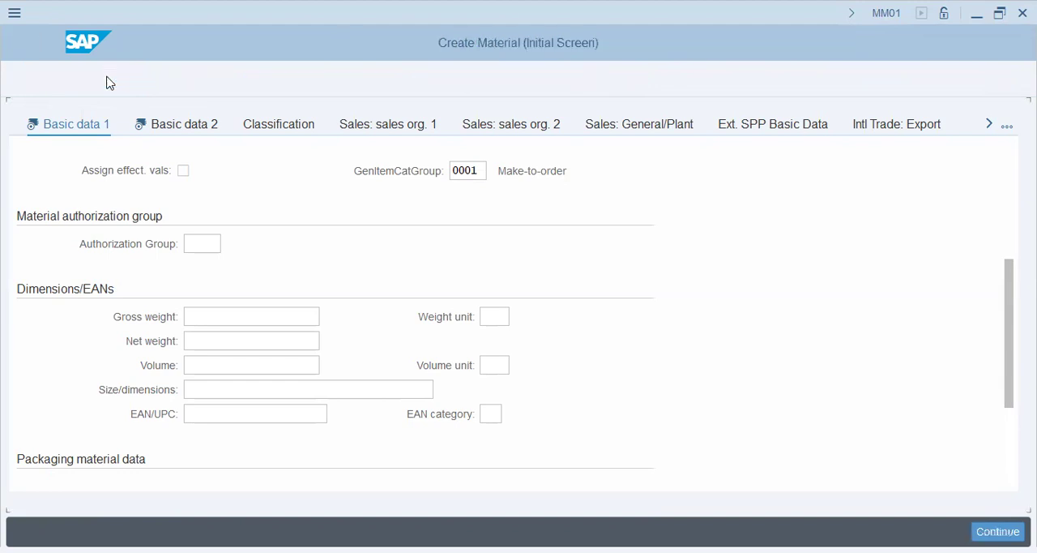
click(192, 80)
click(331, 119)
click(331, 138)
click(331, 289)
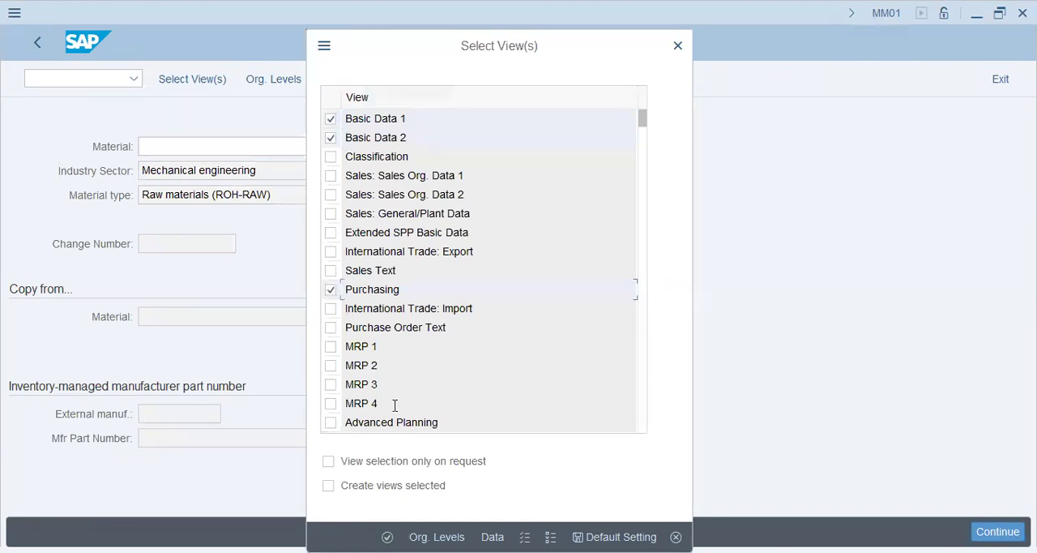
key(Return)
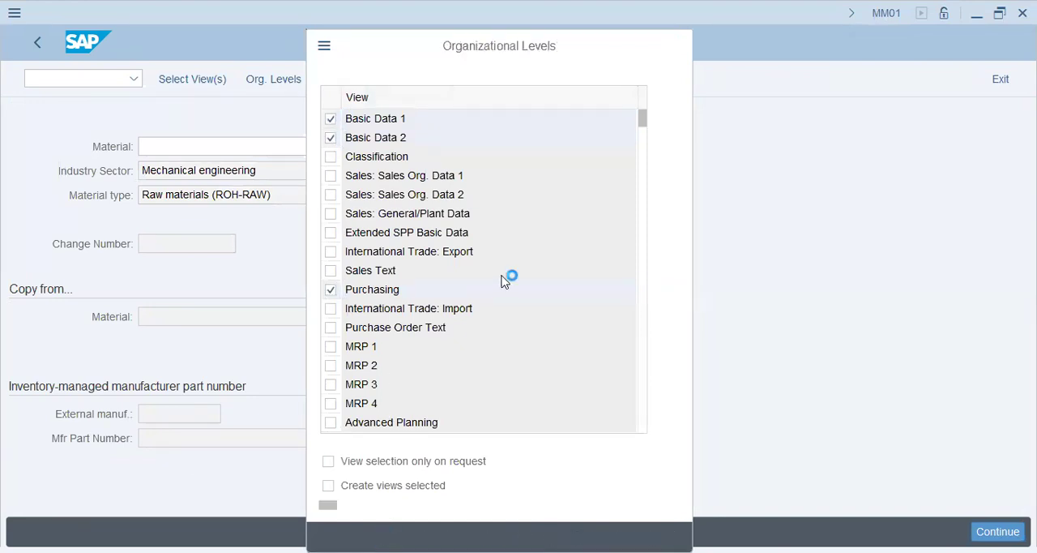
Cancel the plant selection, continue to Basic data 1 and check the gross weight and weight unit fields under Dimensions/EANs
click(370, 232)
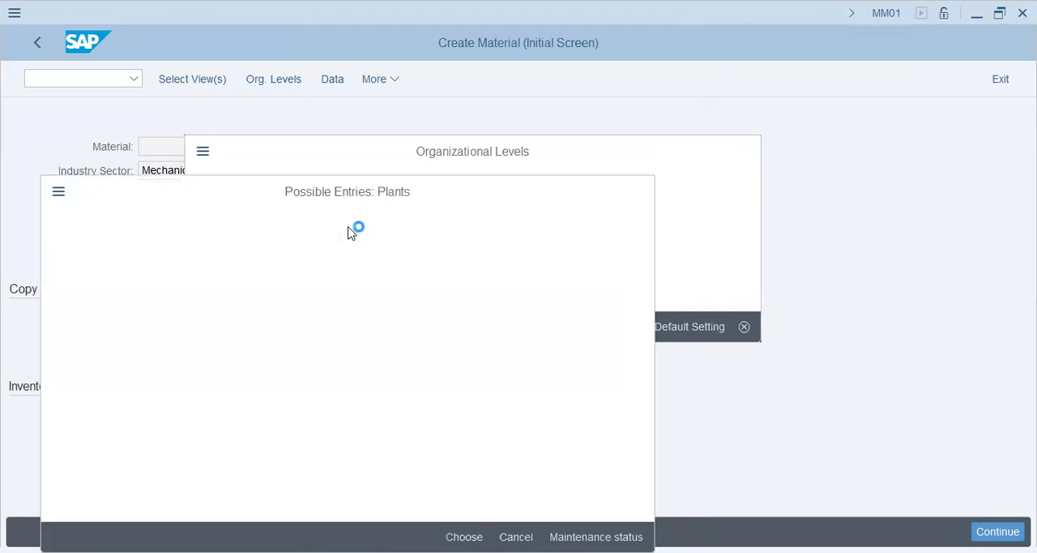
key(Escape)
click(354, 252)
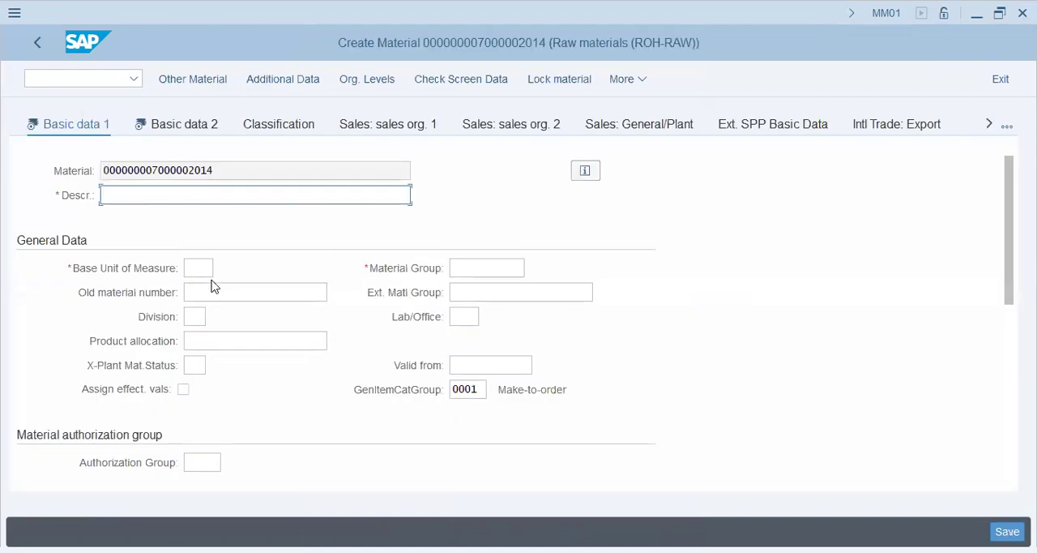
scroll(257, 388, down, 3)
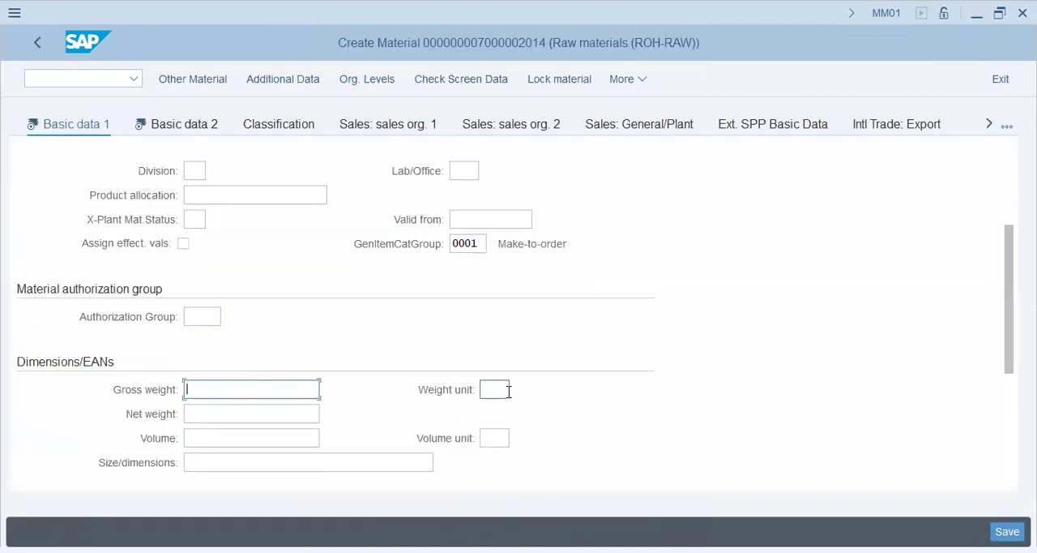
click(264, 394)
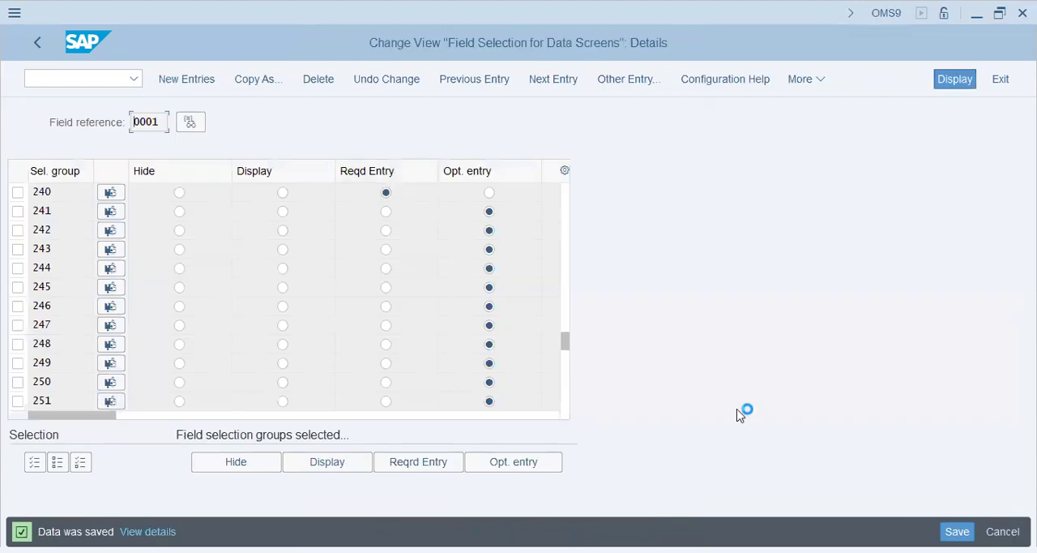
Set selection group 243 to required entry for field reference 0001 and save the field selection
key(ctrl+s)
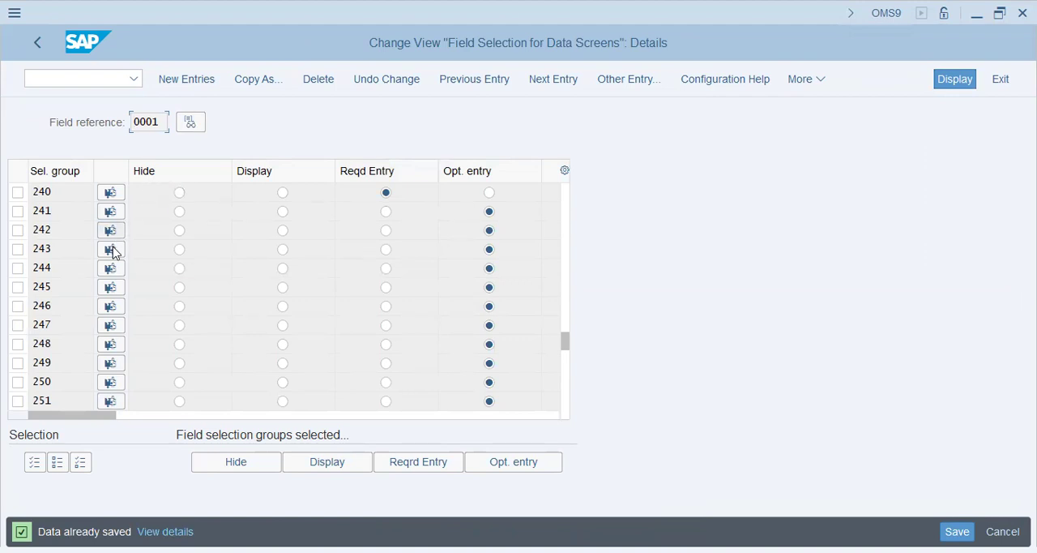
click(386, 249)
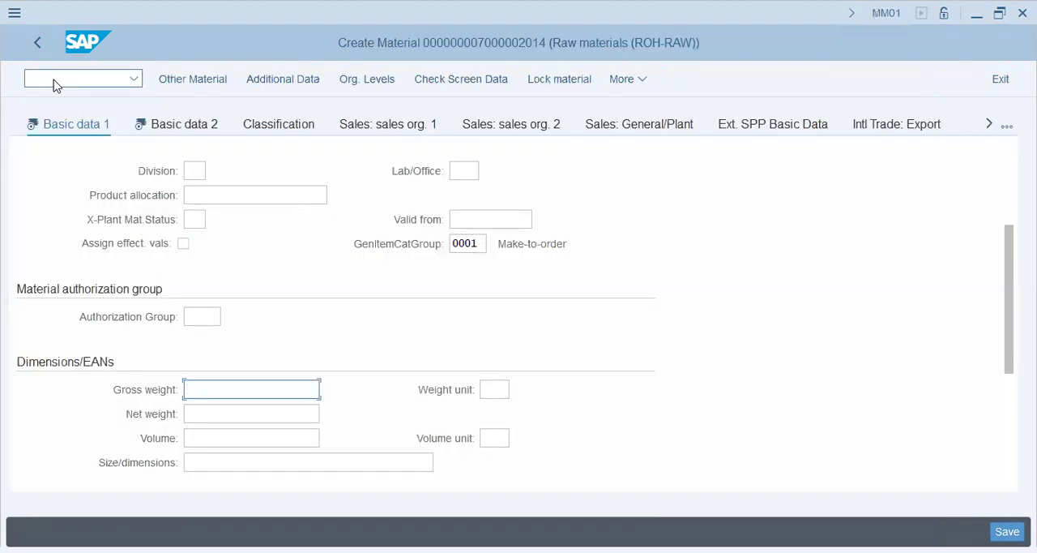
Restart MM01 with only the Basic Data 1 view and check the gross weight and weight unit fields under Dimensions/EANs
click(55, 81)
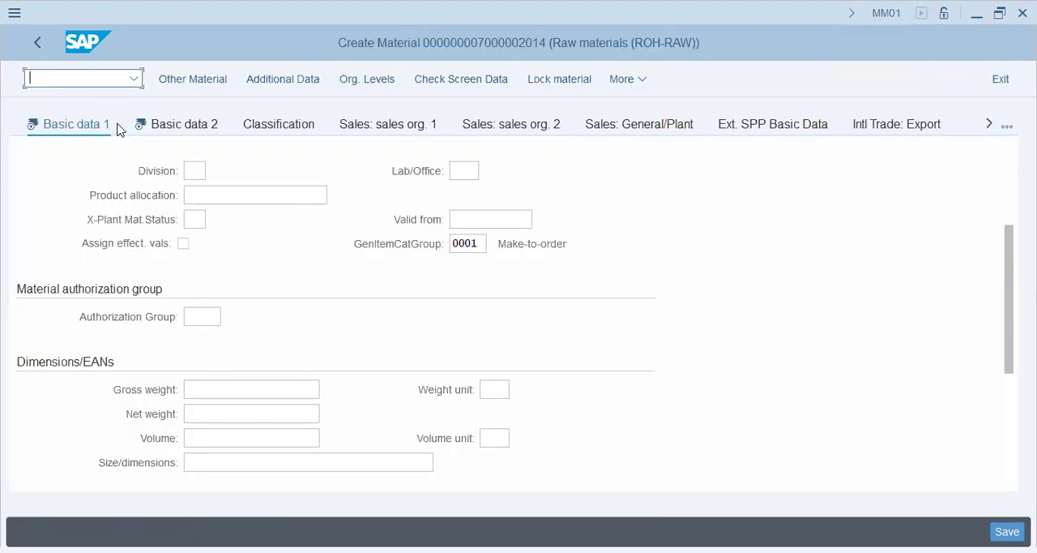
text(/nmm01)
key(Return)
key(Return)
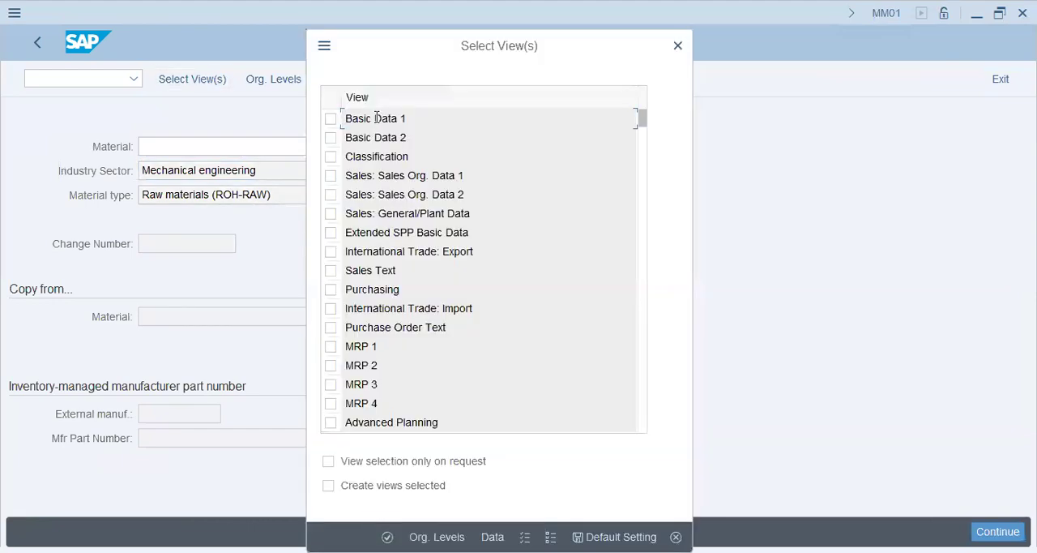
click(331, 119)
key(Return)
scroll(454, 365, down, 3)
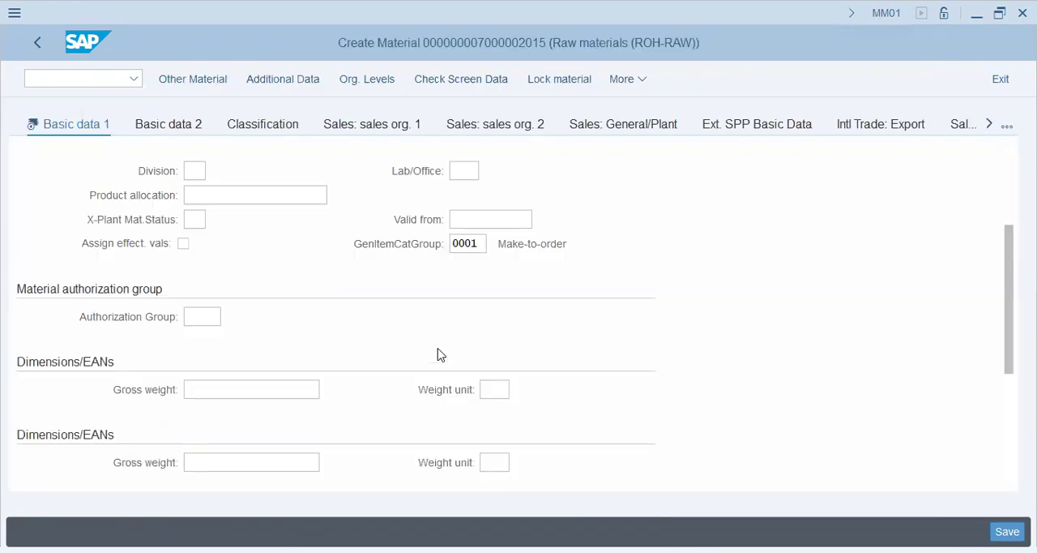
click(494, 390)
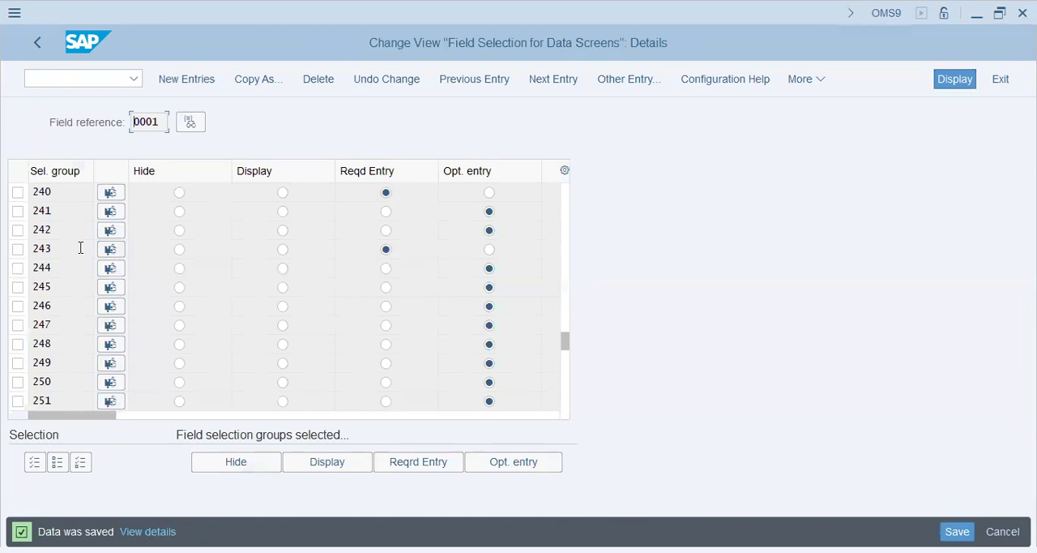
List the fields belonging to selection group 243 in the field reference 0001 details, and close the list
double_click(58, 248)
click(119, 252)
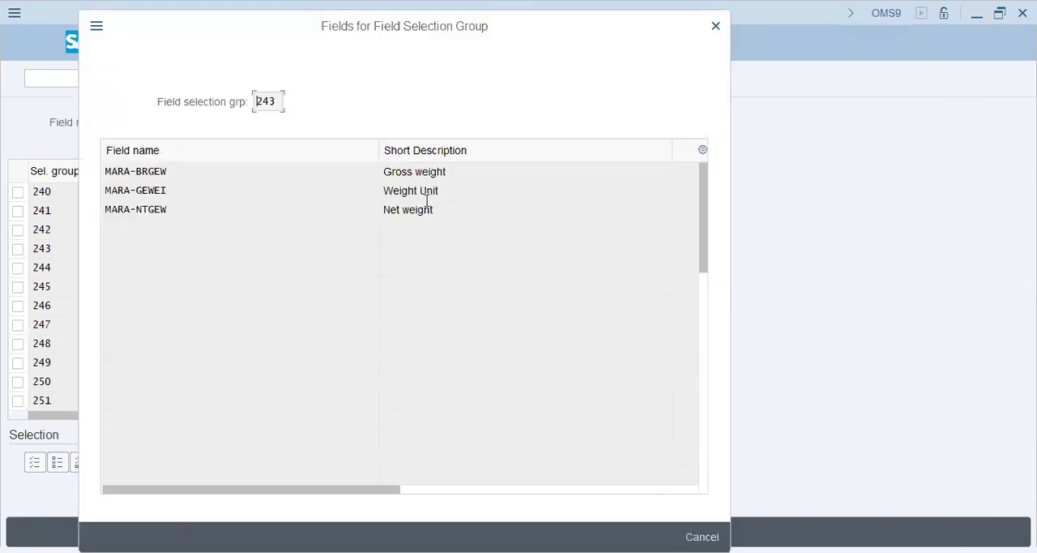
click(444, 174)
key(Escape)
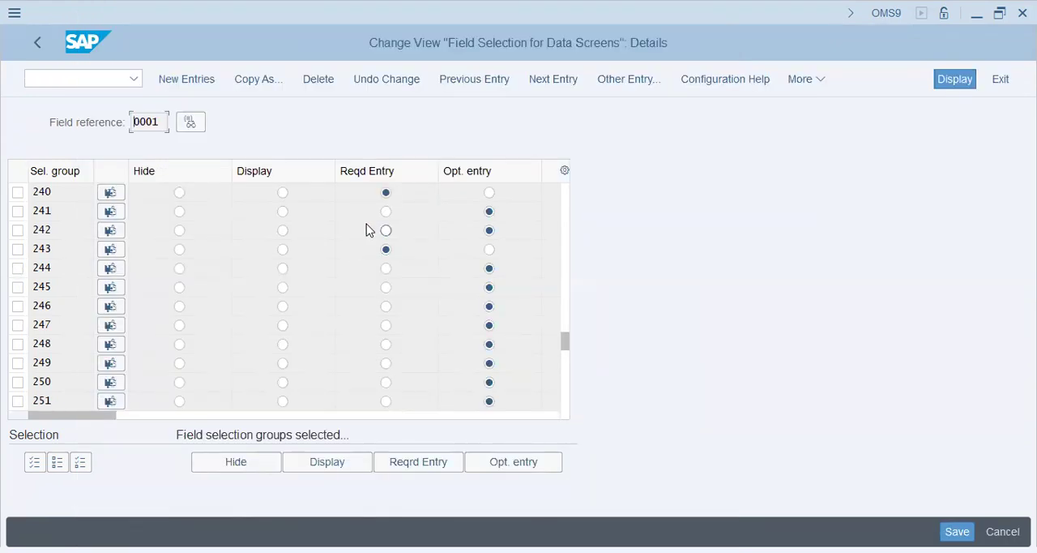
Review the entry settings of selection groups 216 to 251 for field reference 0001 and save again
click(565, 312)
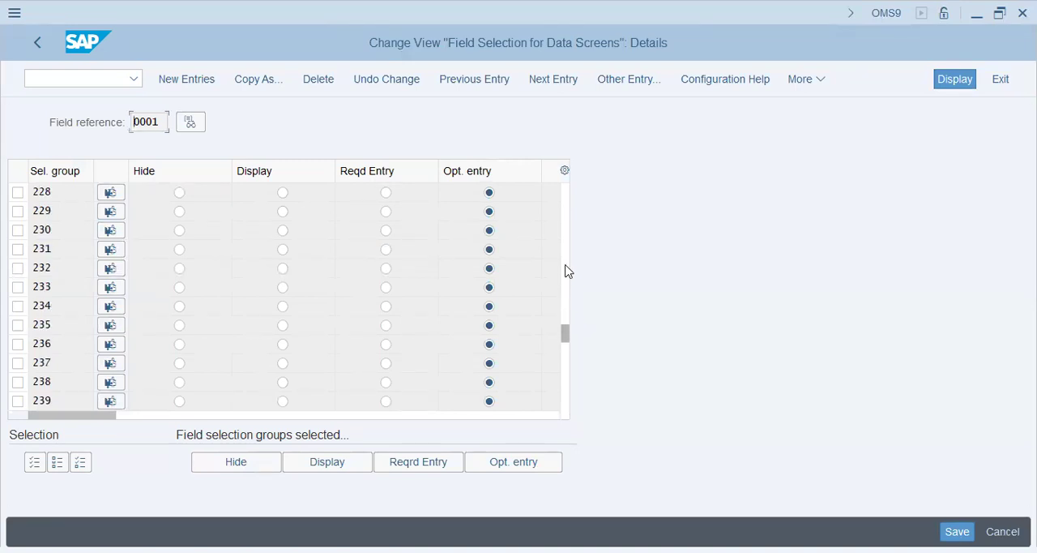
click(565, 263)
click(565, 245)
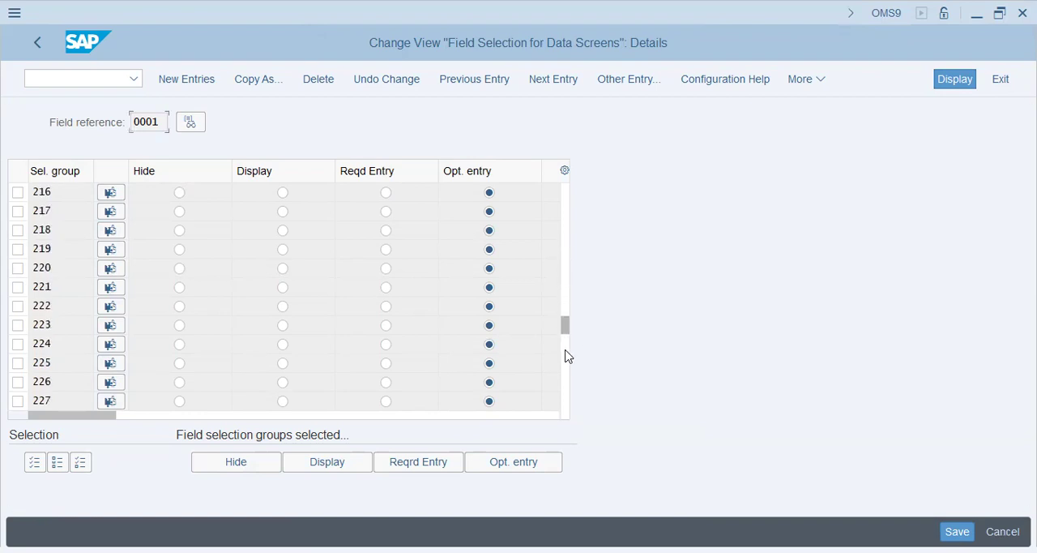
click(564, 373)
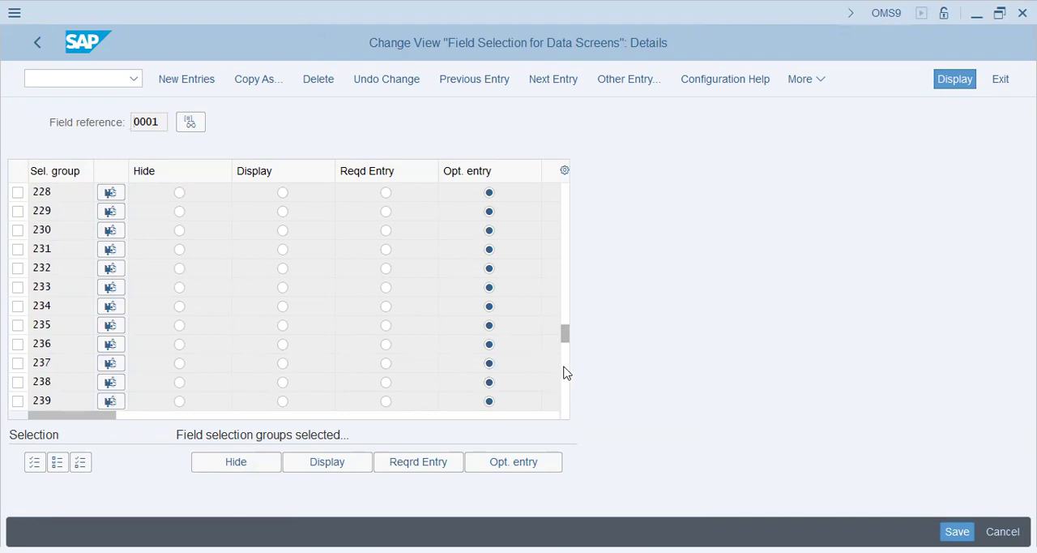
click(565, 373)
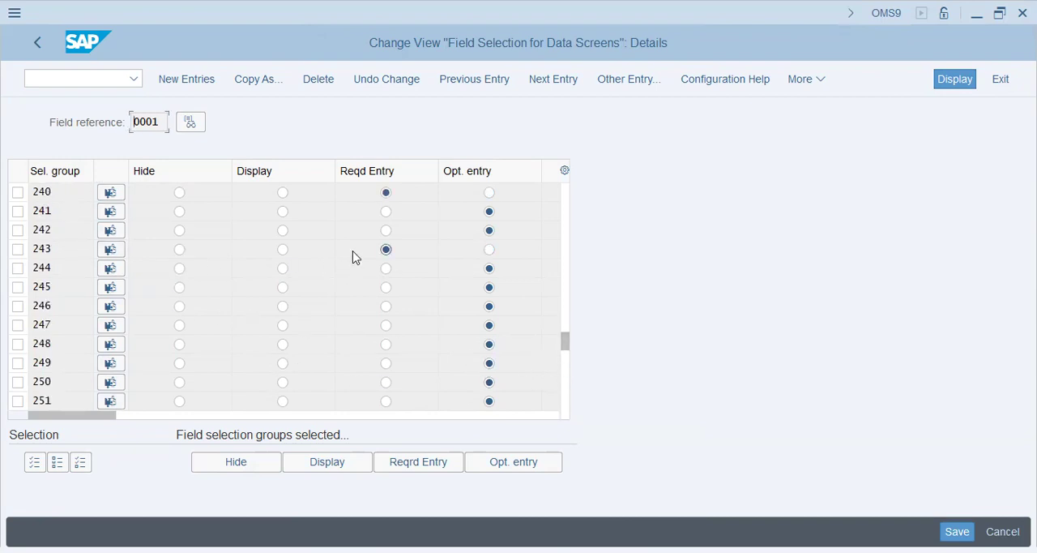
click(956, 531)
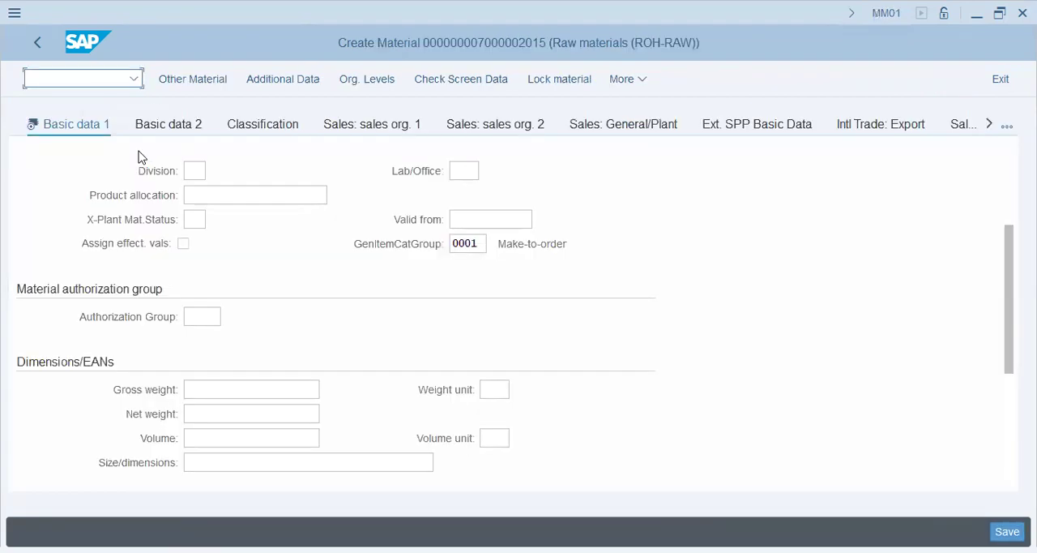
Start MM01 again for a ROH-RAW material with the Basic Data 1 view and recheck the weight fields under Dimensions/EANs
text(/nmm01)
key(Return)
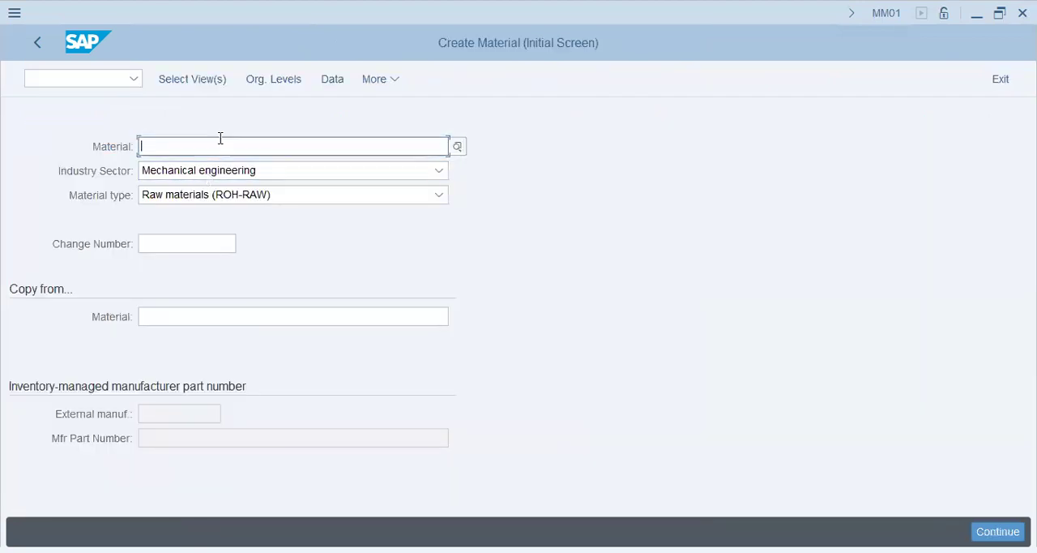
click(210, 79)
click(331, 119)
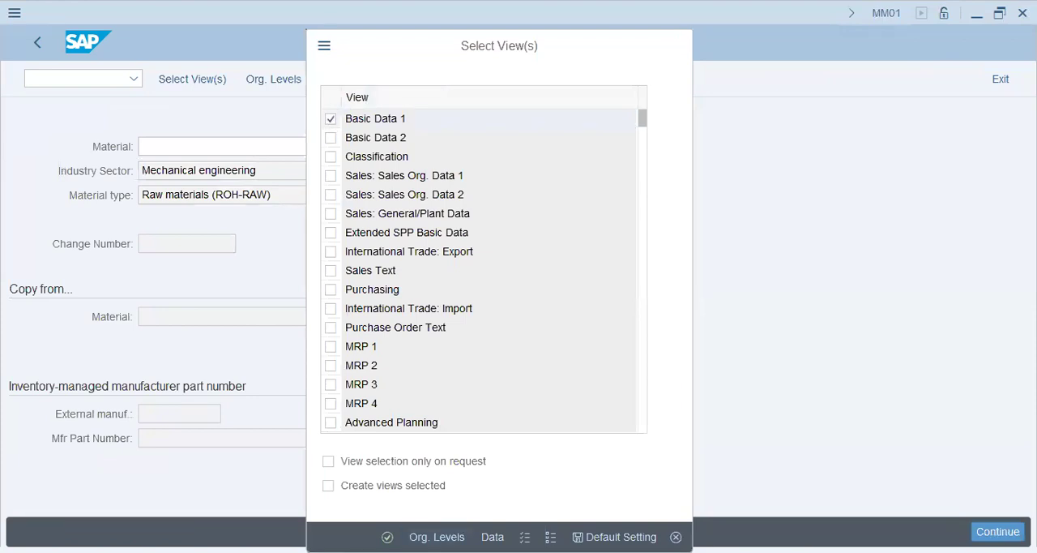
key(Return)
scroll(339, 347, down, 3)
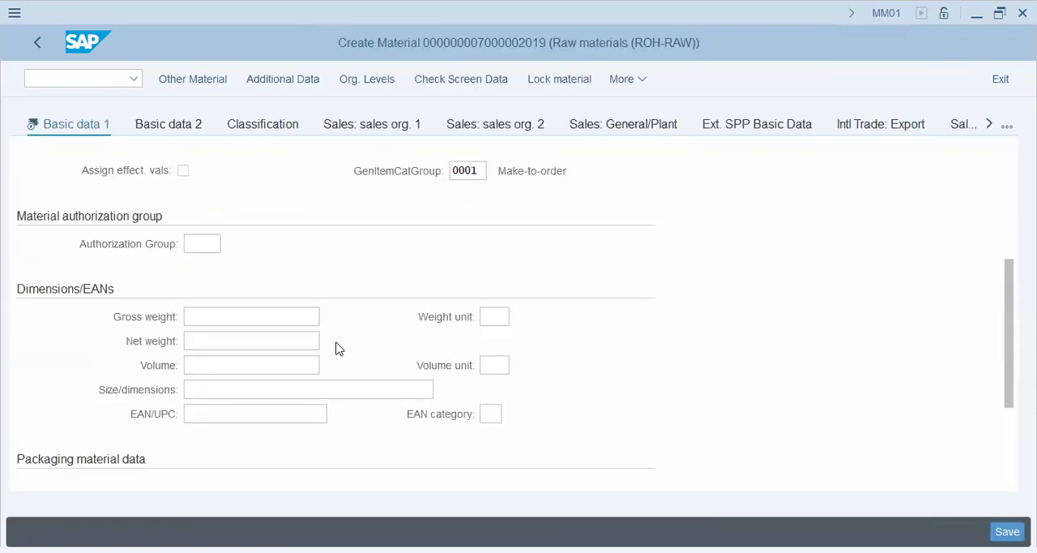
click(489, 317)
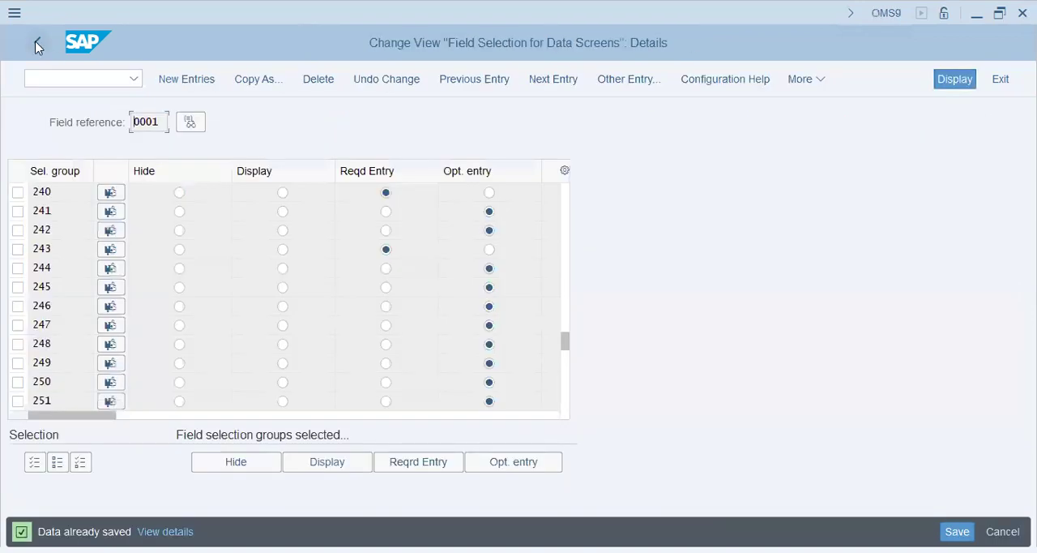
Return to the overview of field selection group 243 and examine its assigned fields and field references
click(36, 43)
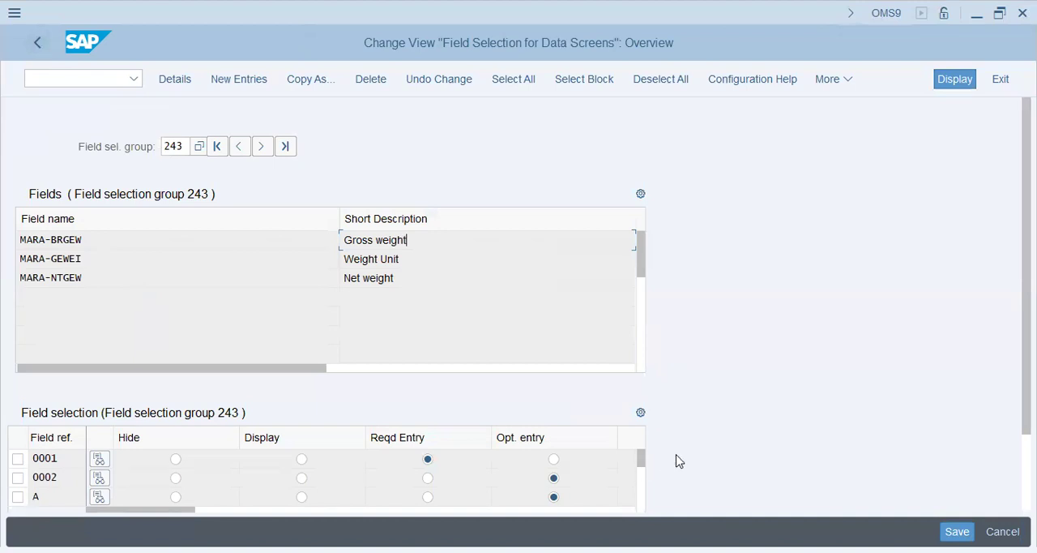
scroll(703, 443, down, 1)
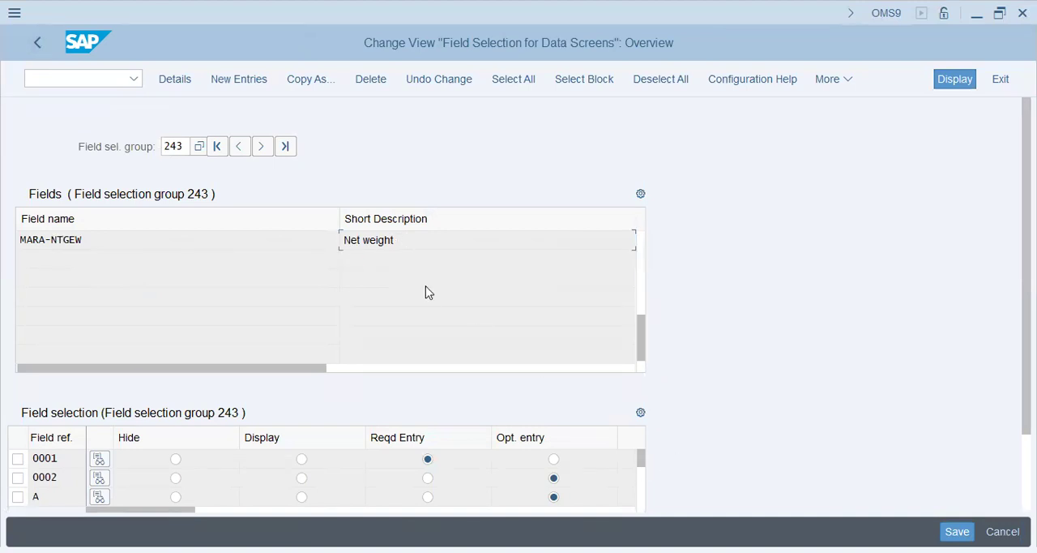
Set selection groups 240 and 243 to Hide for field reference 0001, save, and leave the details view
scroll(429, 292, up, 2)
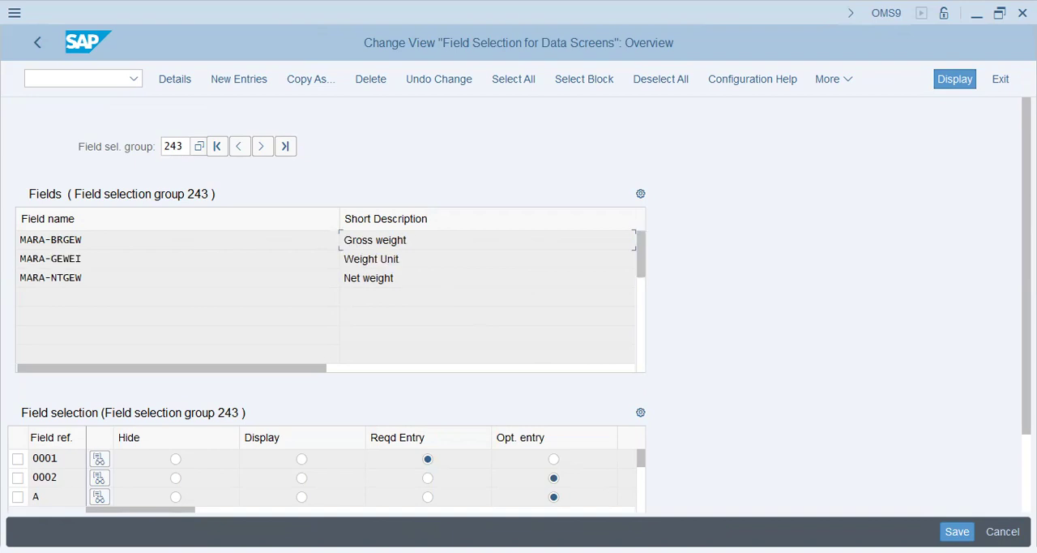
key(alt+Tab)
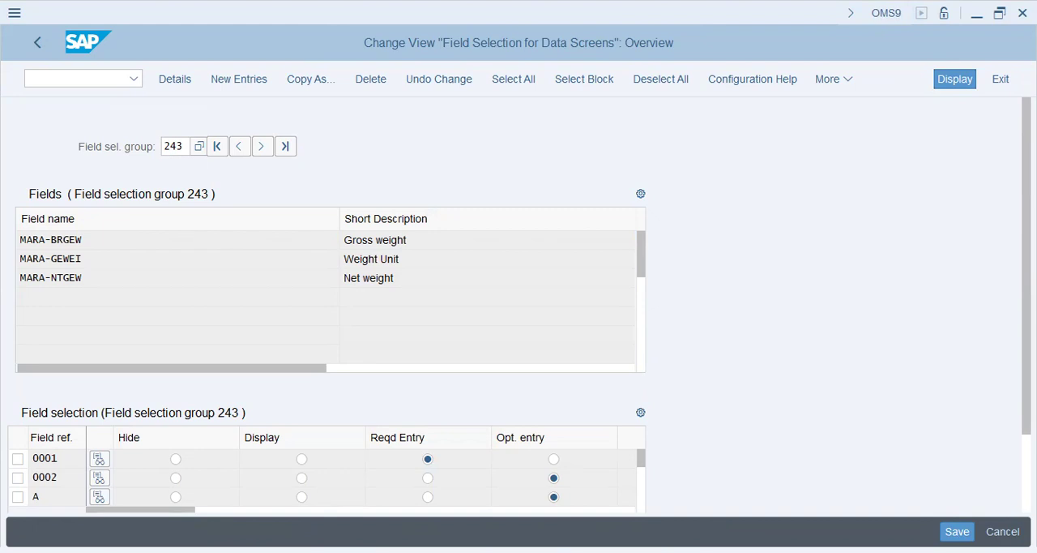
click(451, 241)
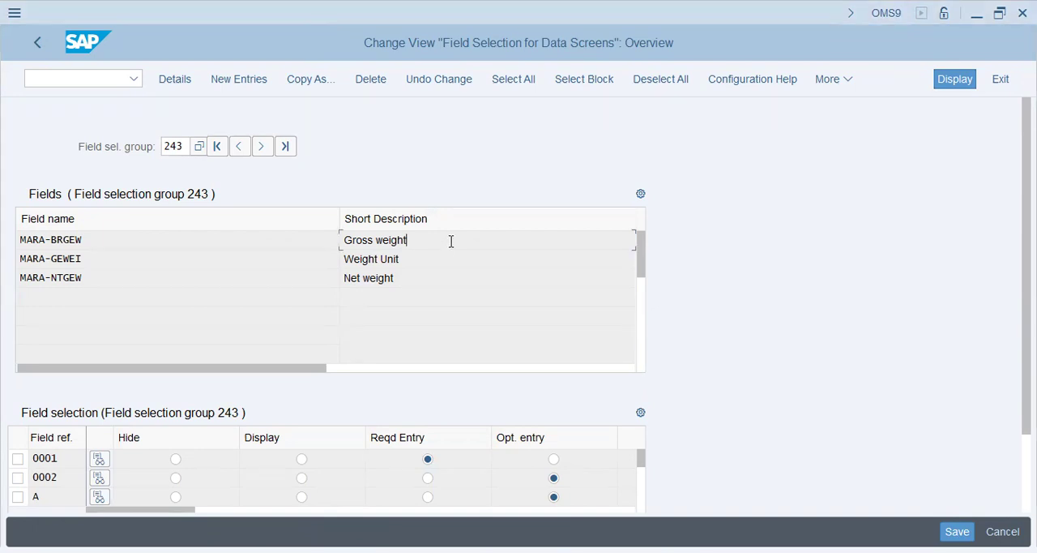
key(F3)
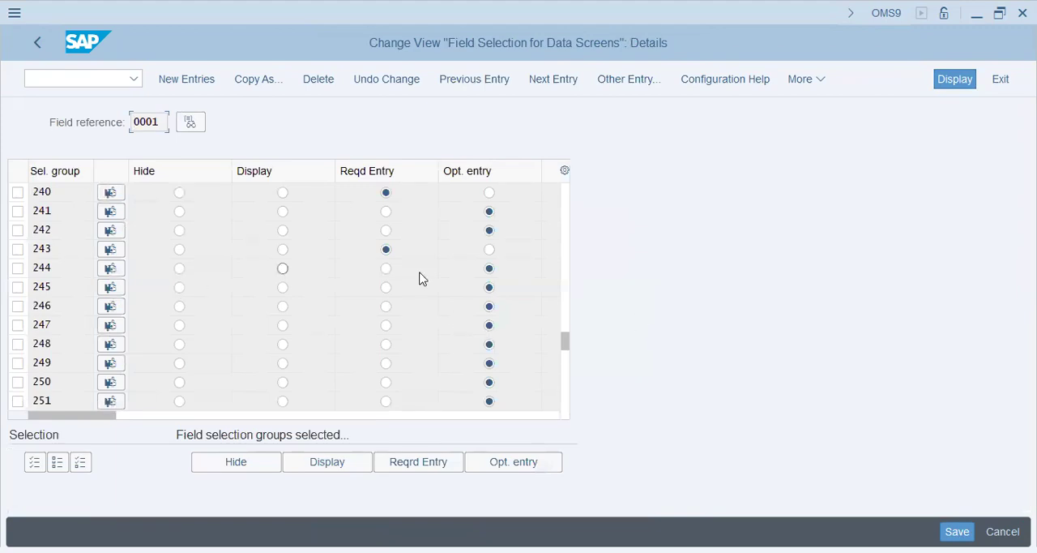
click(179, 249)
click(179, 194)
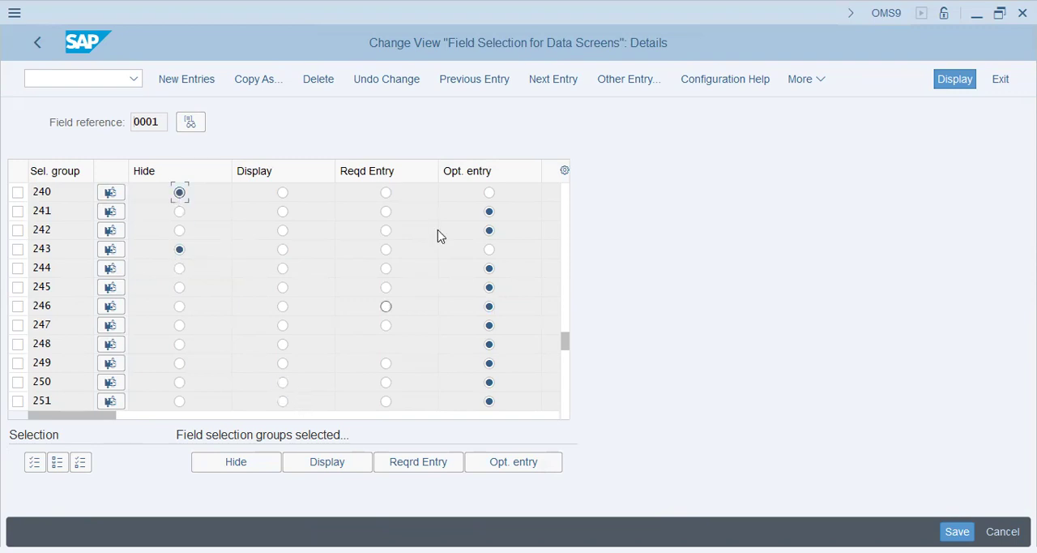
click(956, 531)
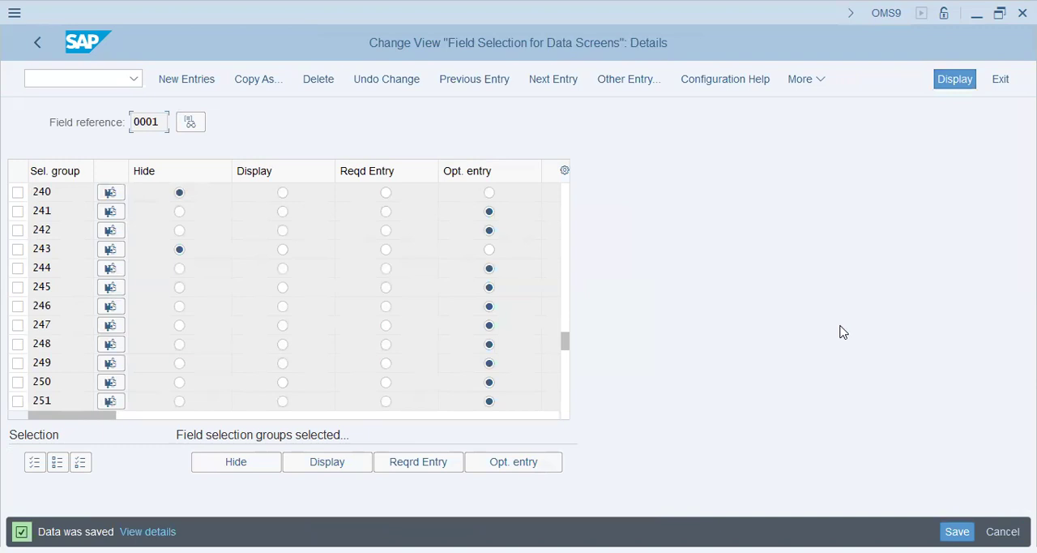
click(38, 43)
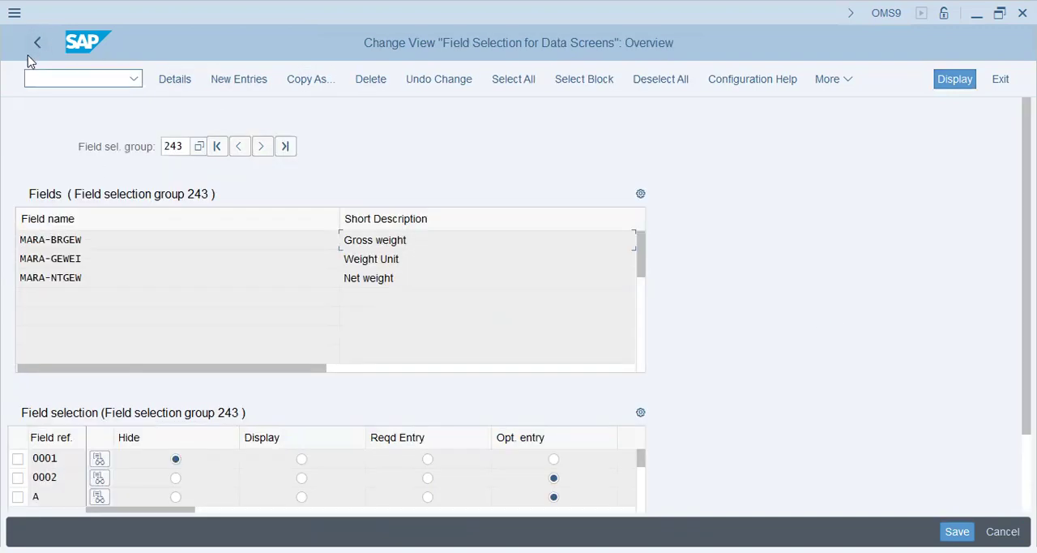
click(36, 45)
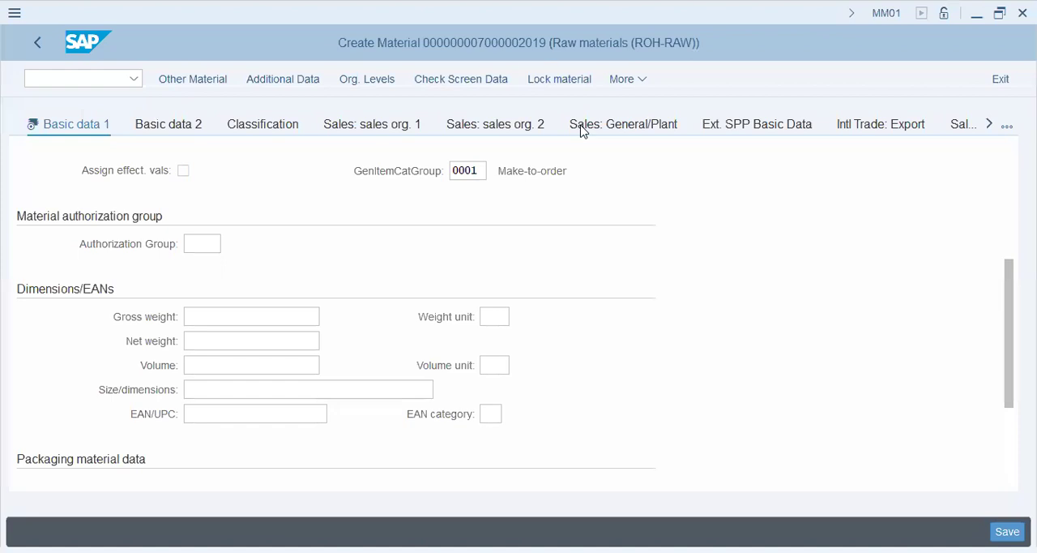
Restart MM01 for a ROH-RAW material with the Basic Data 1 view and check the gross weight and weight unit fields
click(531, 64)
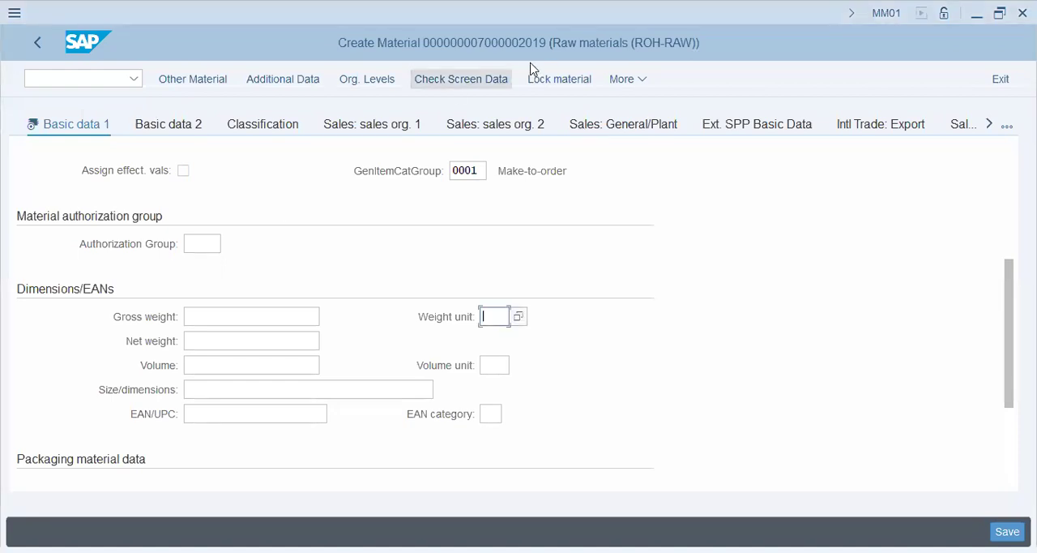
click(92, 78)
text(/nmm)
key(BackSpace)
key(BackSpace)
text(mm01)
key(Return)
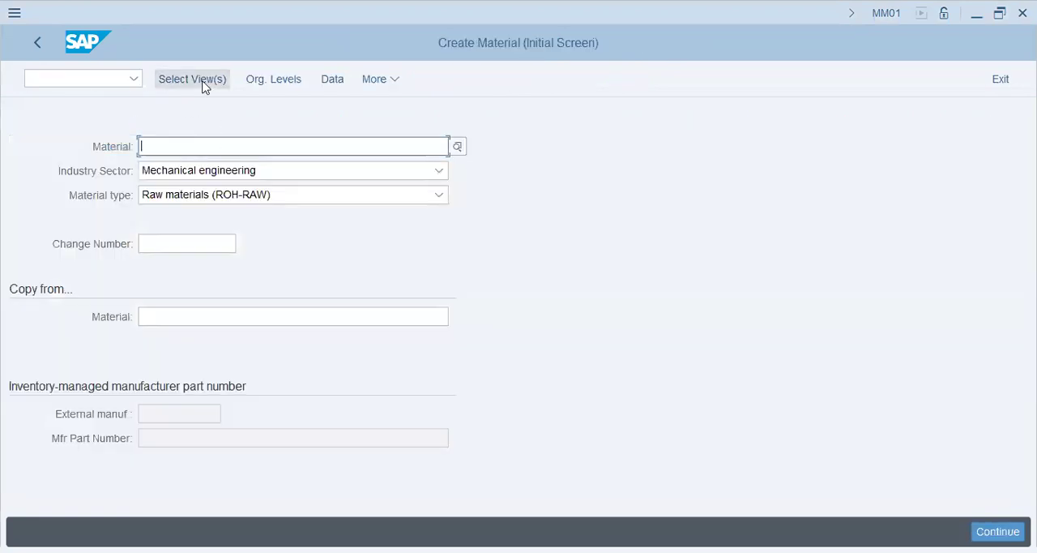
key(Return)
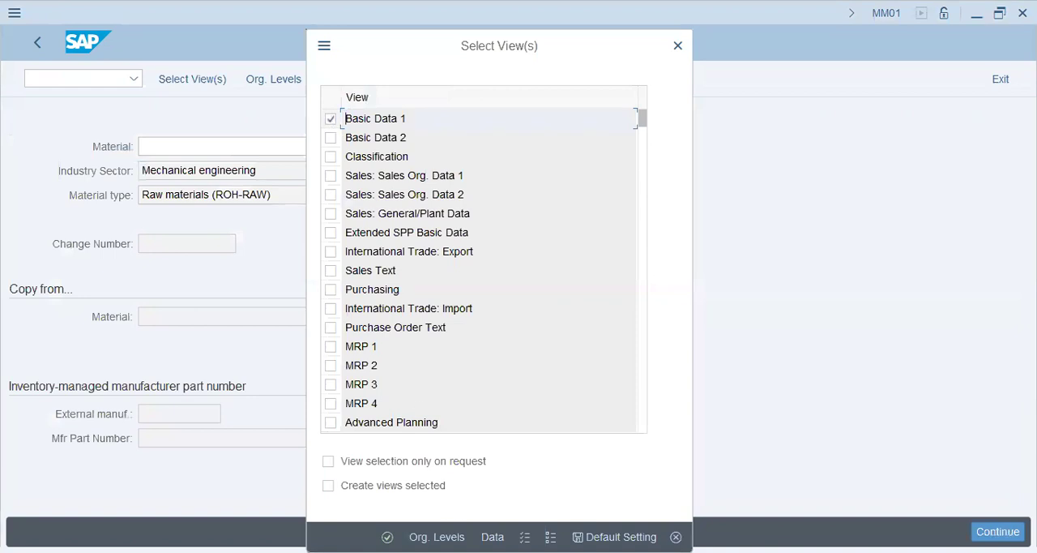
key(Return)
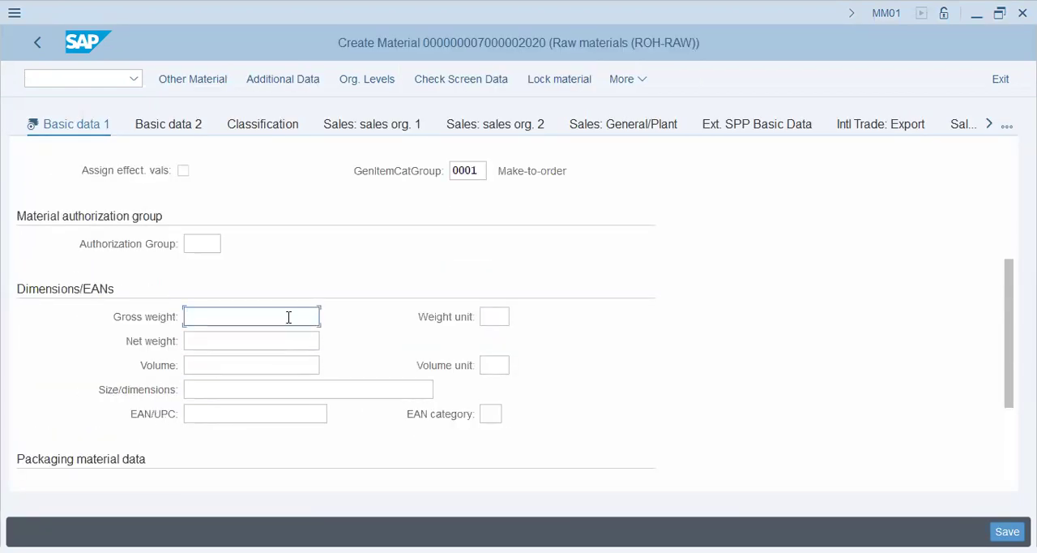
click(492, 317)
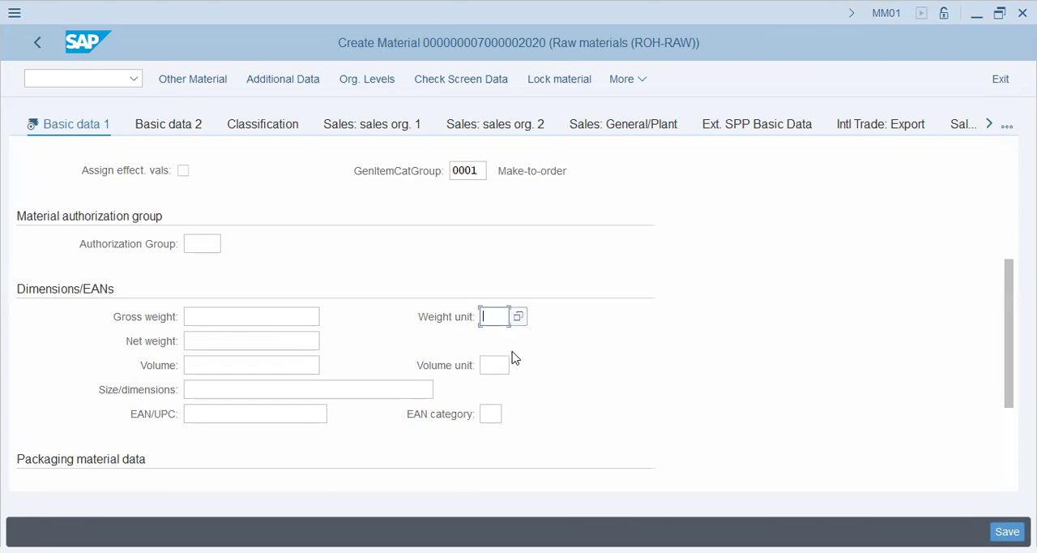
key(F4)
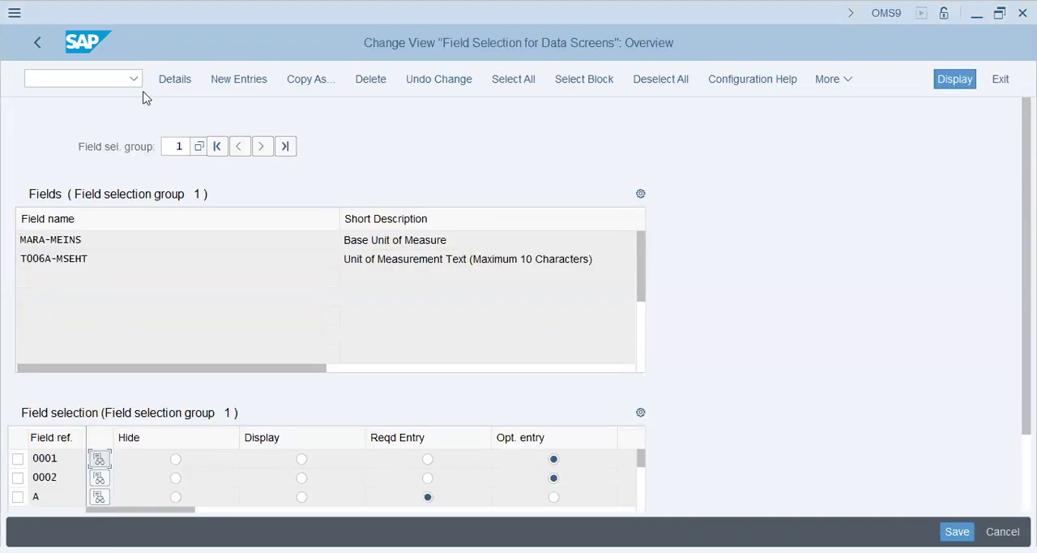
Open Define Industry Sectors and Industry-Sector-Specific Field Selection in the IMG and examine the field references assigned to the sectors
click(36, 50)
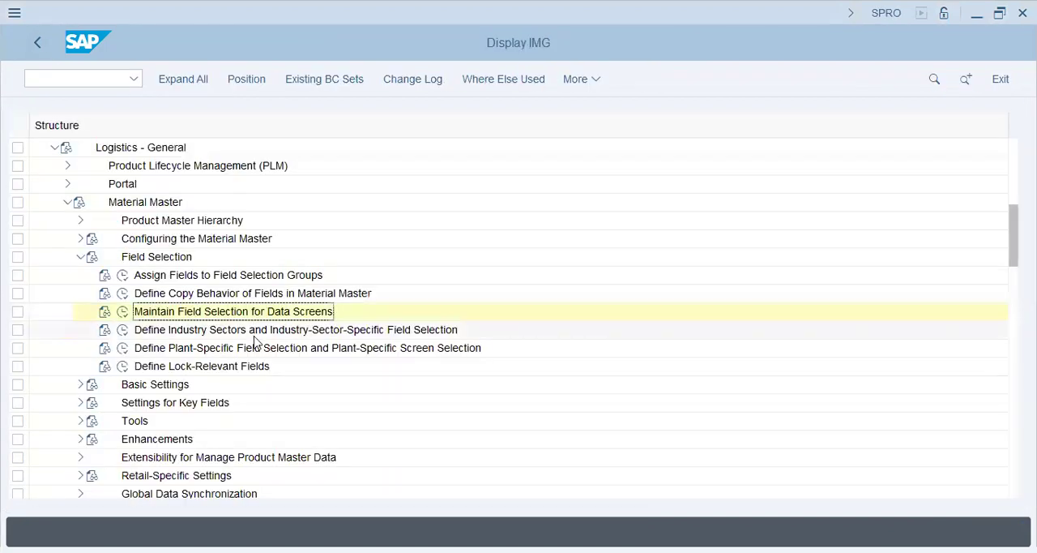
click(123, 329)
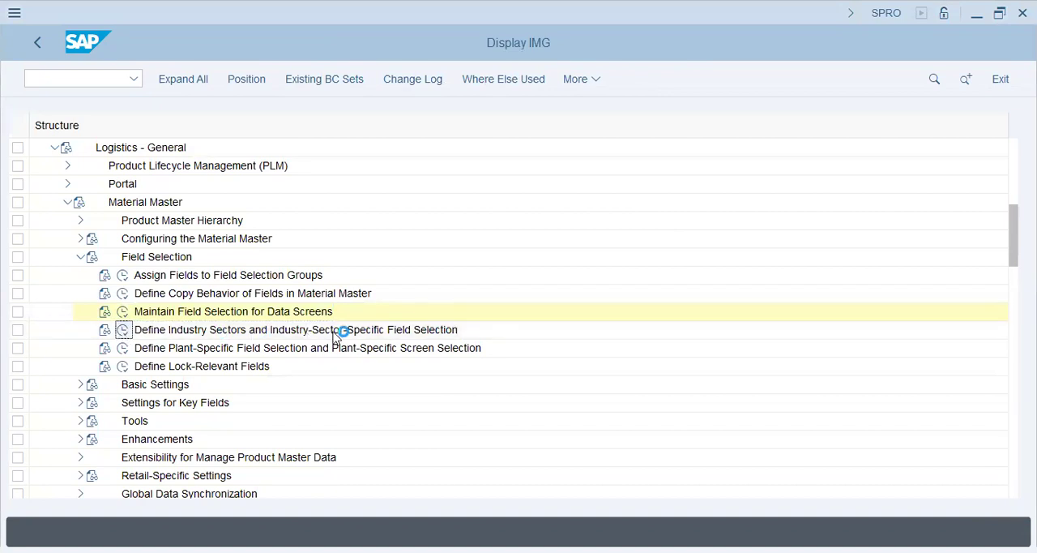
click(274, 219)
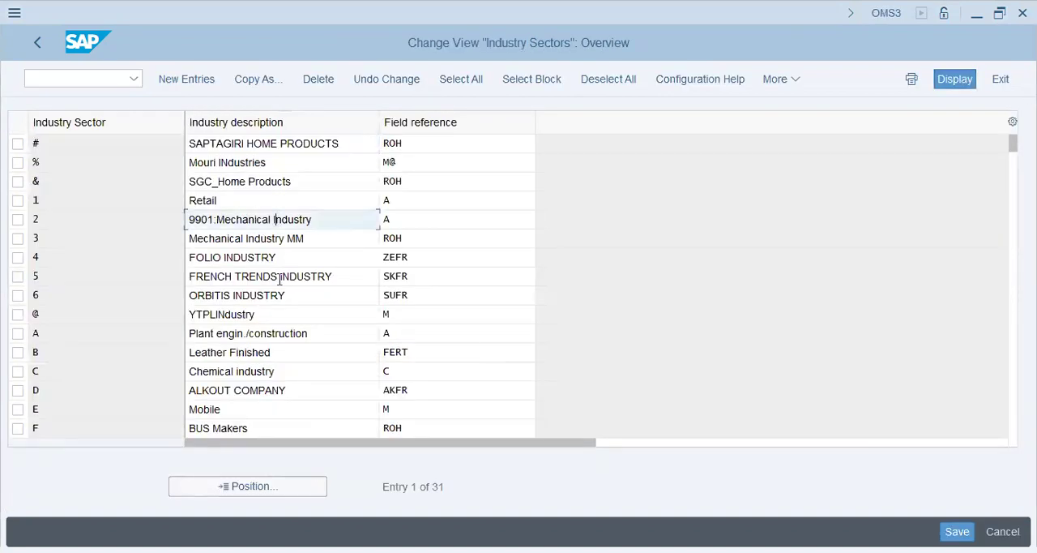
drag(316, 240, 78, 239)
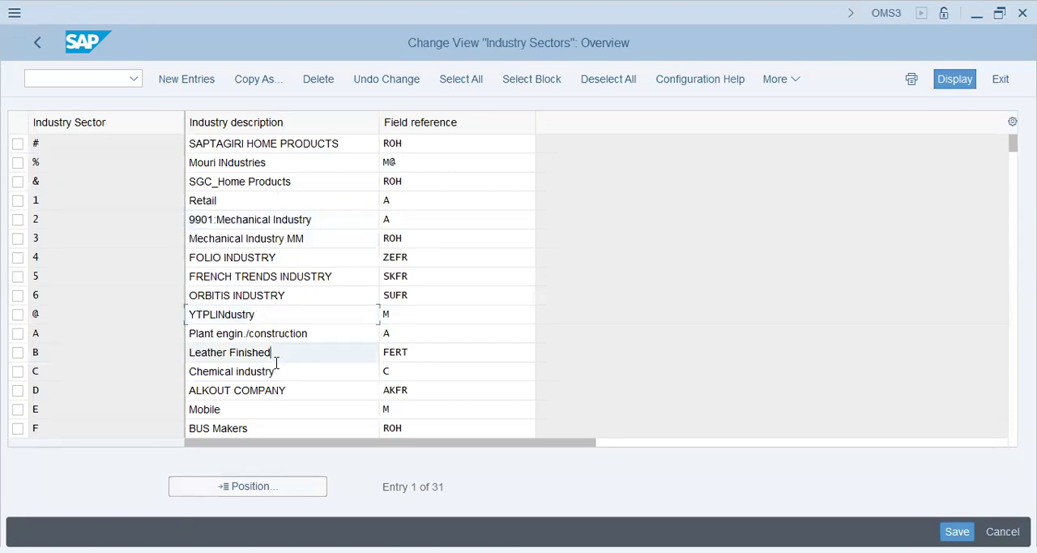
click(277, 409)
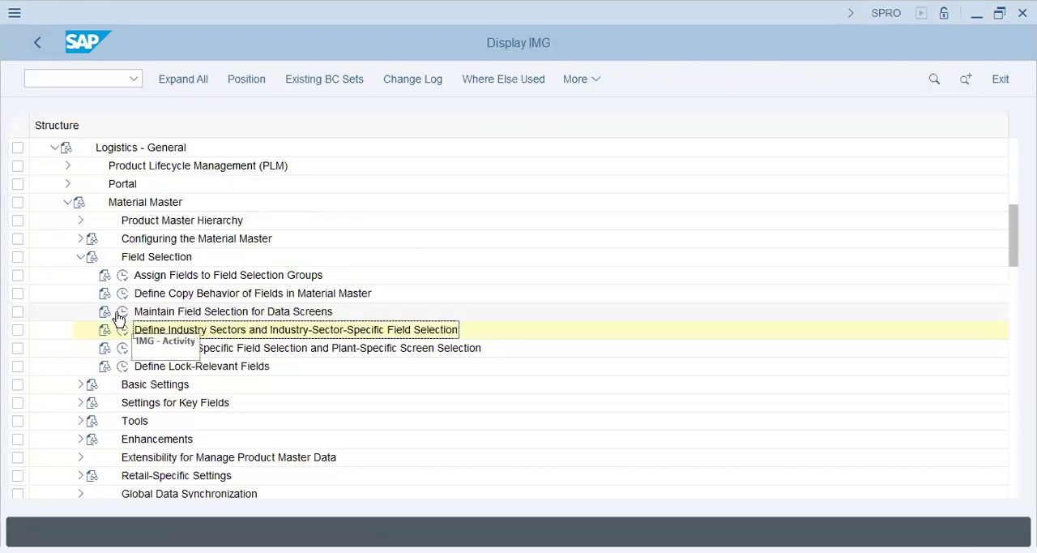
Reopen Maintain Field Selection for Data Screens, set group 243 to Reqd Entry for field reference 0001, and save to the customizing request
click(121, 312)
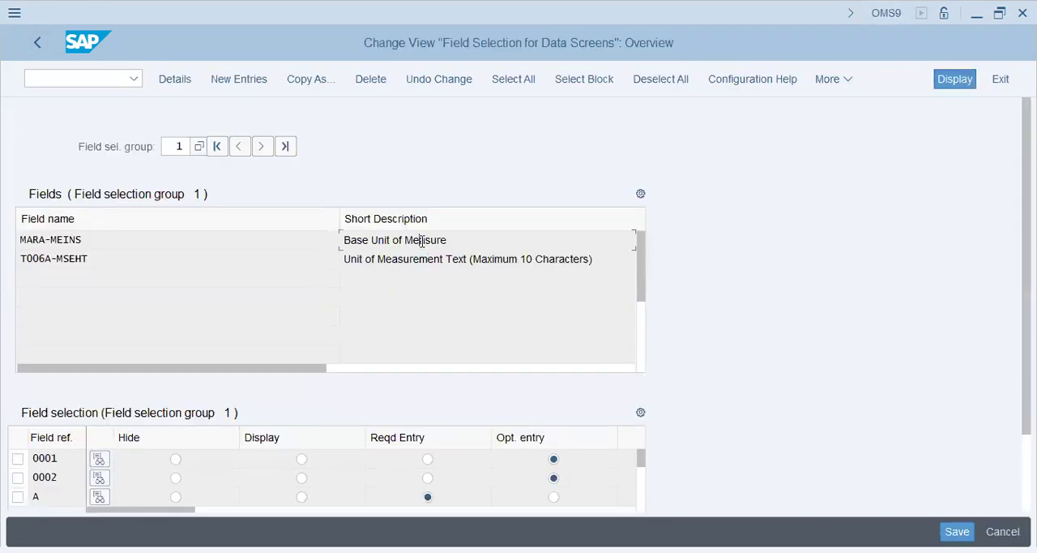
click(420, 240)
click(173, 146)
text(243)
key(Return)
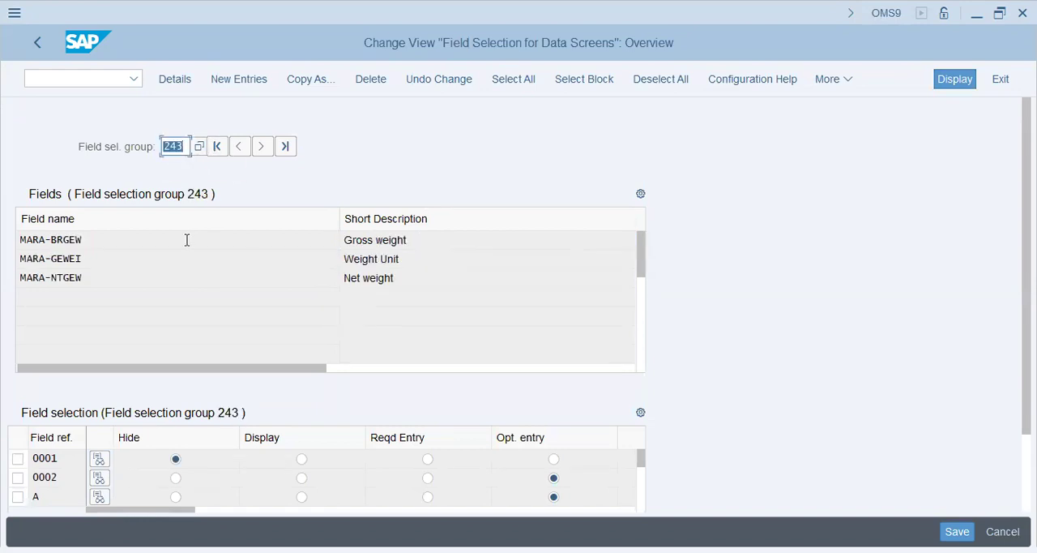
click(187, 240)
drag(176, 247, 12, 238)
click(428, 239)
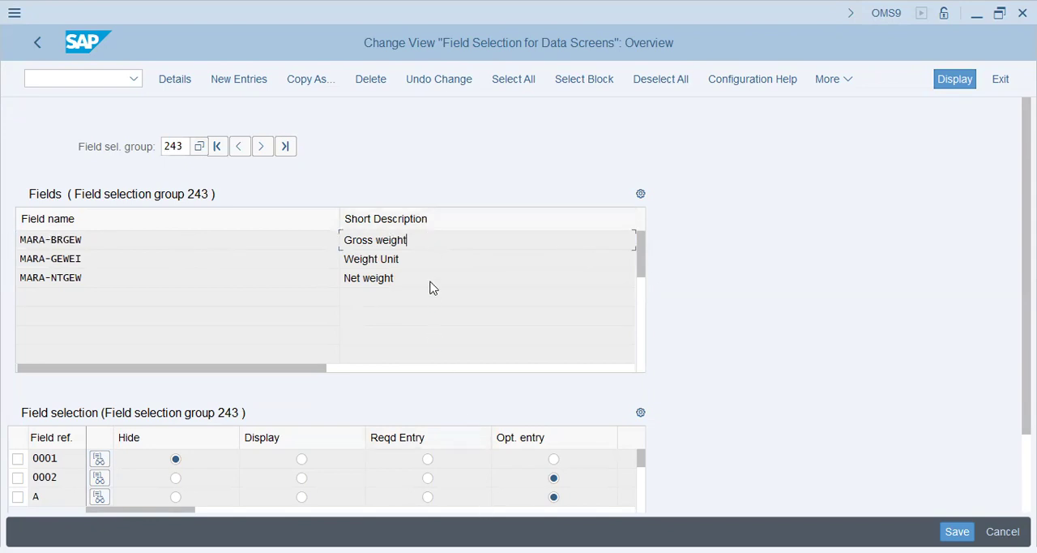
click(427, 459)
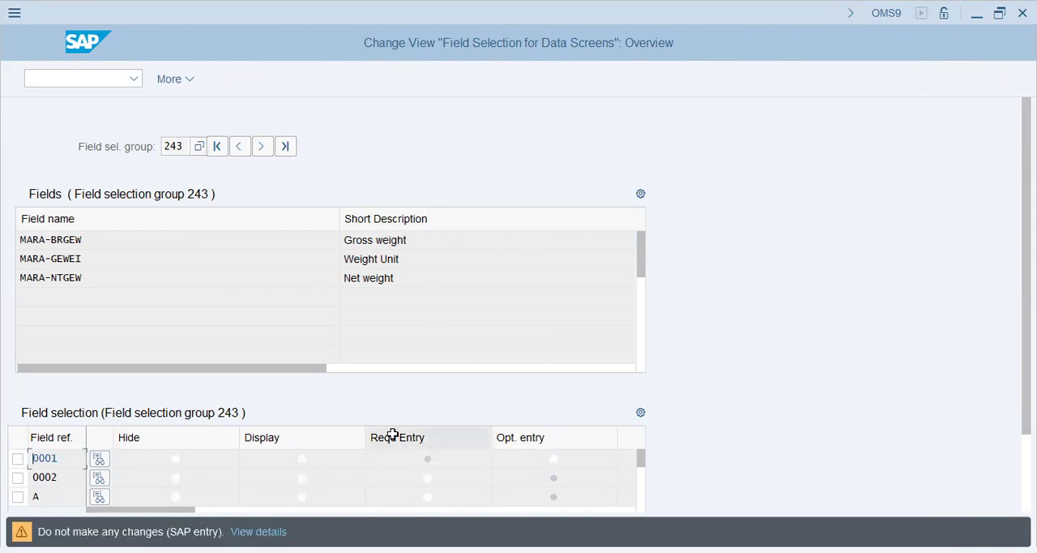
click(344, 352)
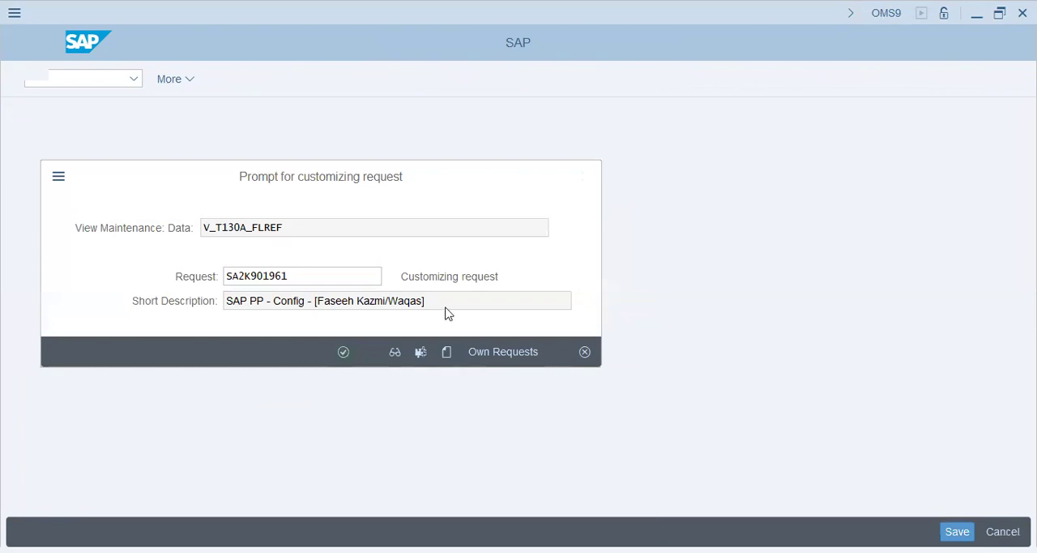
Start MM01 again for a ROH-RAW material with Basic Data 1 and recheck the gross weight field under Dimensions/EANs
text(/n mm01)
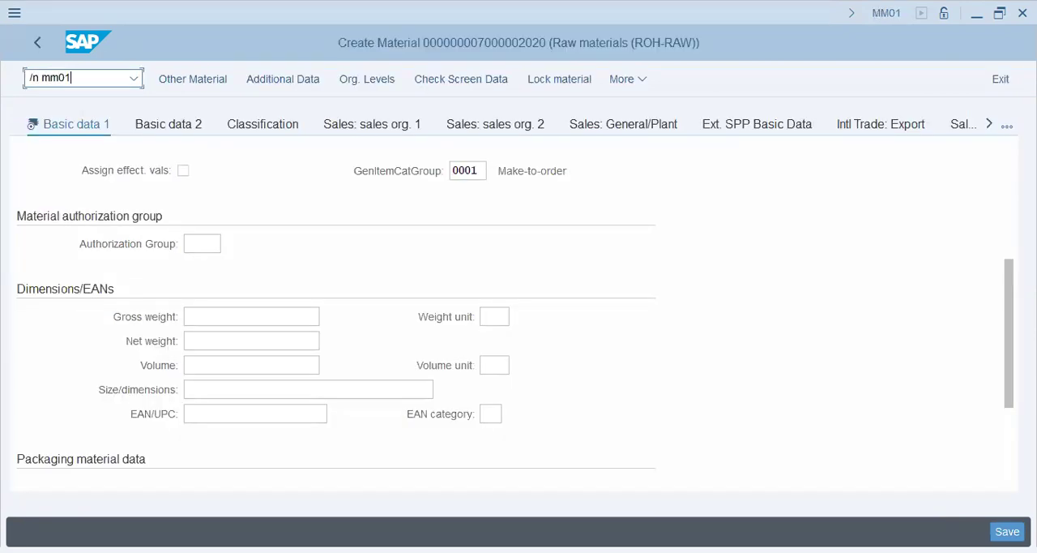
key(Return)
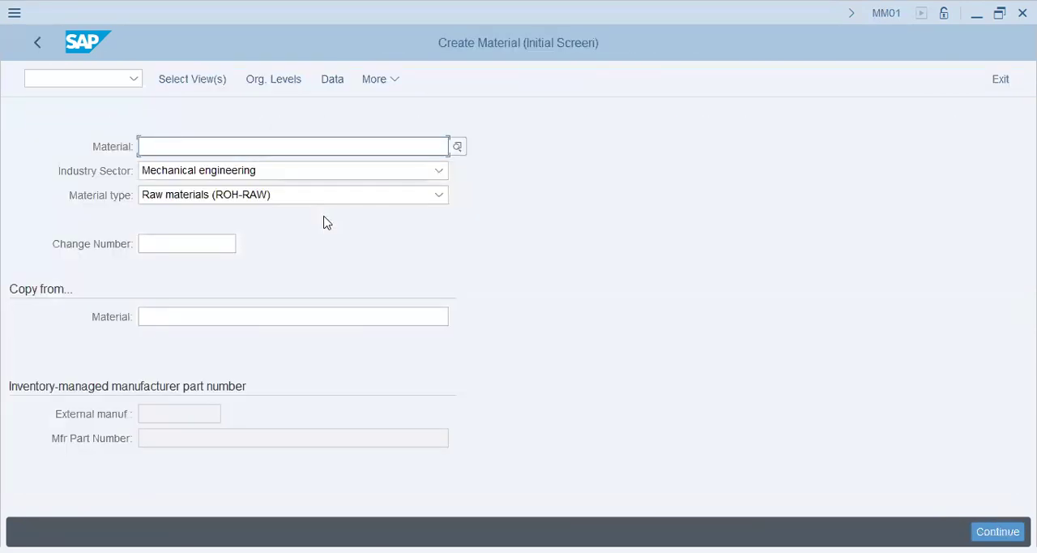
click(196, 80)
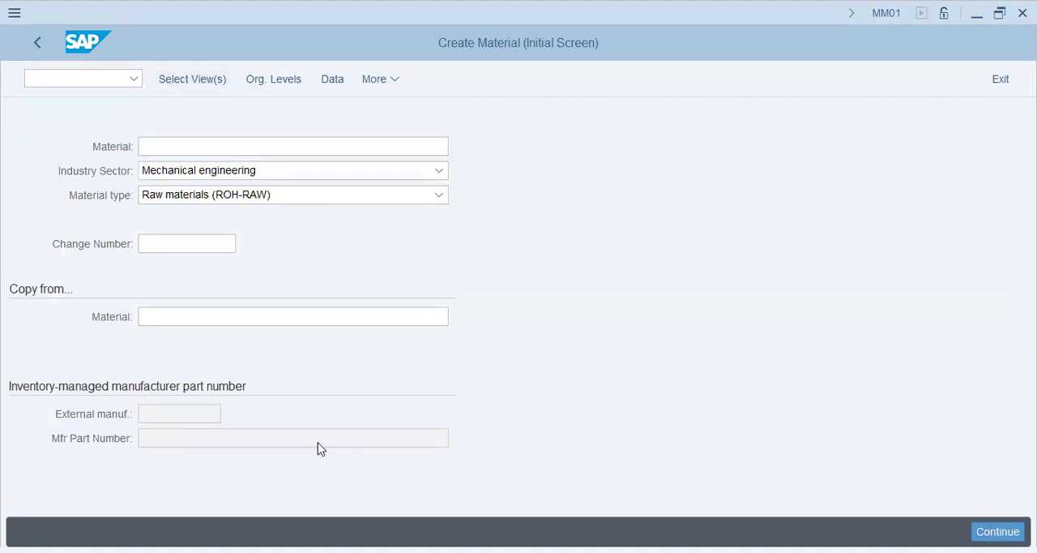
click(330, 119)
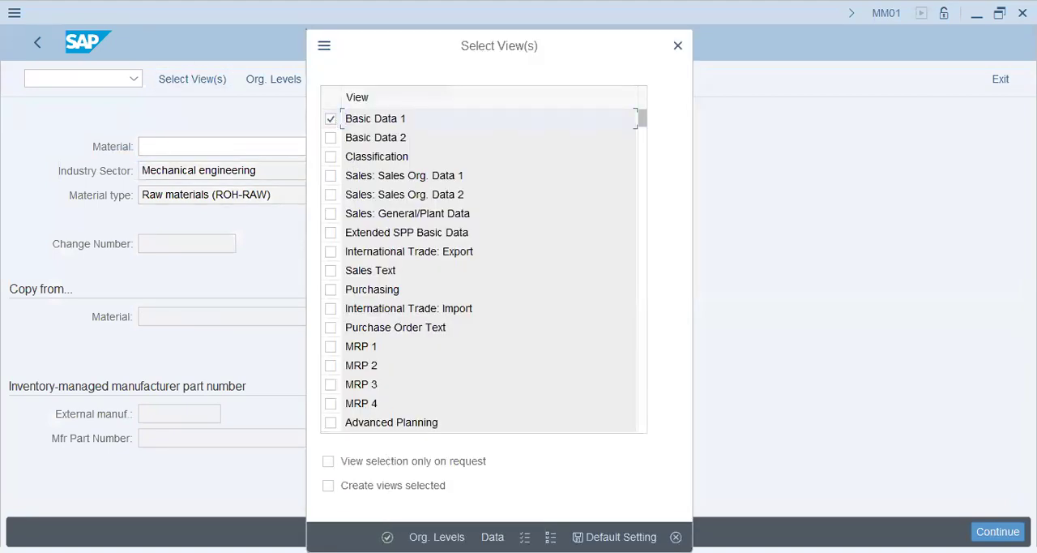
key(Return)
scroll(328, 318, down, 3)
click(309, 316)
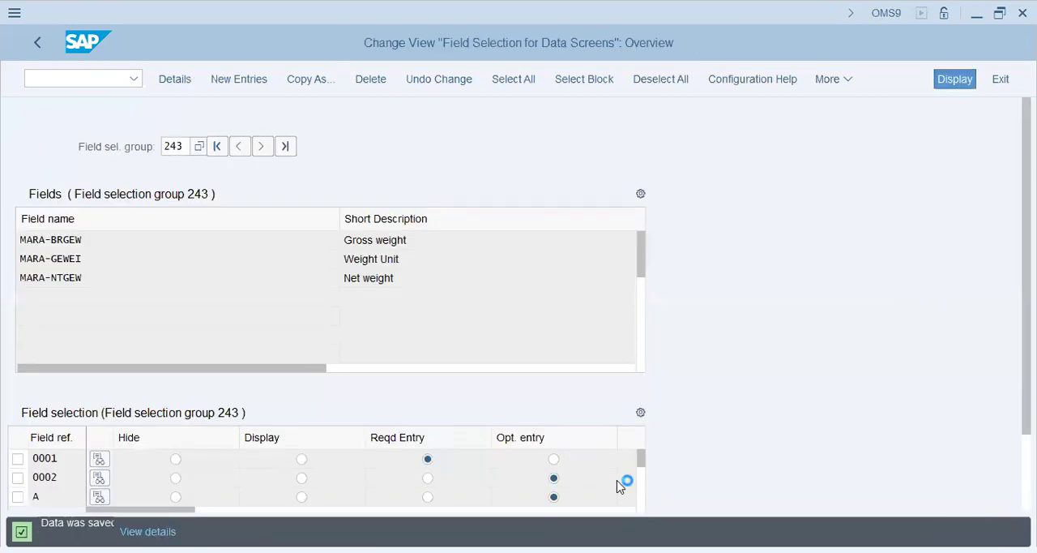
Set field reference ROH to Reqd Entry for field selection group 243 and save the change
scroll(617, 480, down, 5)
scroll(616, 482, down, 1)
scroll(617, 483, down, 2)
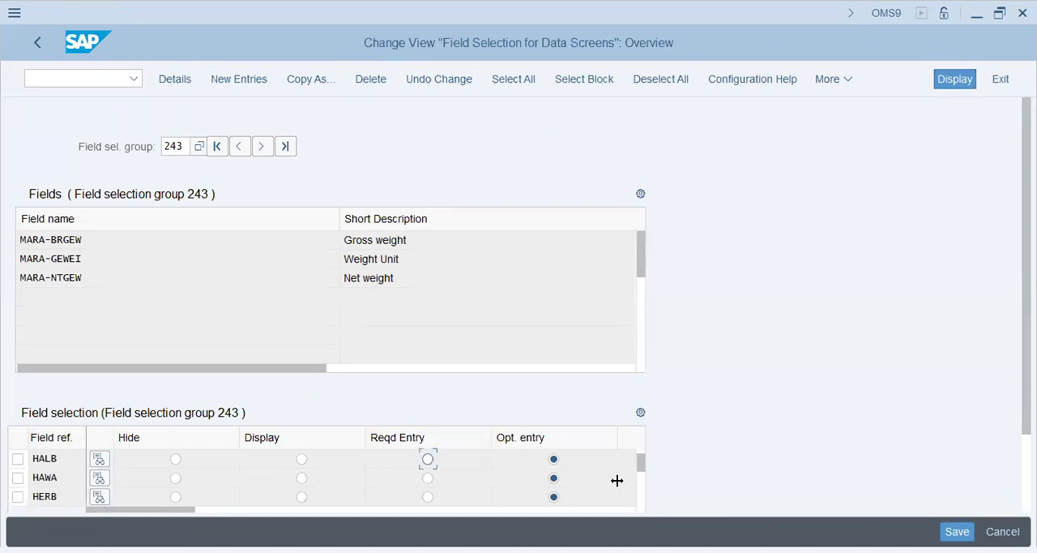
scroll(616, 486, down, 1)
scroll(616, 486, down, 2)
scroll(617, 486, down, 3)
scroll(617, 486, down, 3)
scroll(616, 486, down, 4)
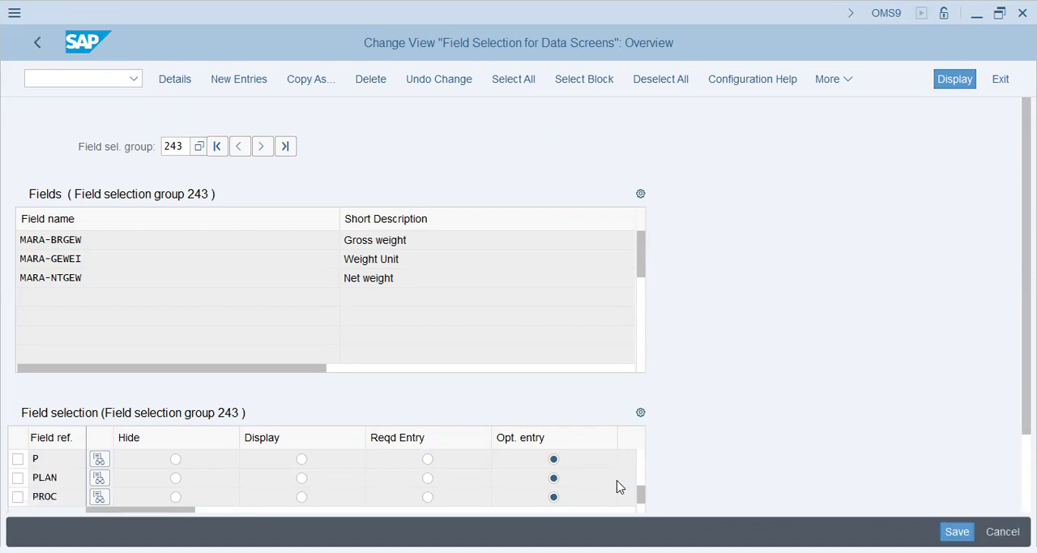
scroll(617, 481, up, 1)
click(428, 479)
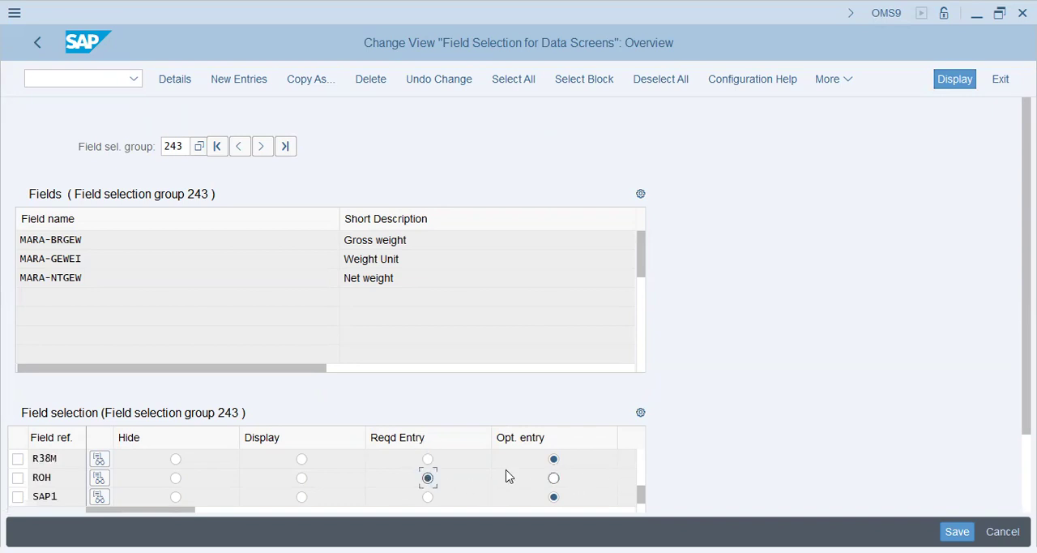
scroll(506, 476, down, 1)
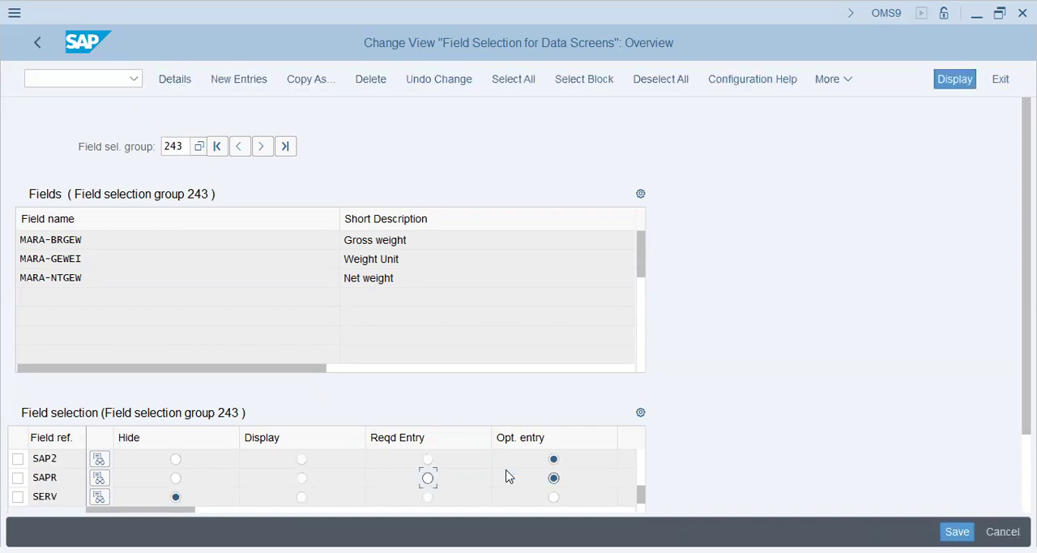
scroll(505, 476, down, 3)
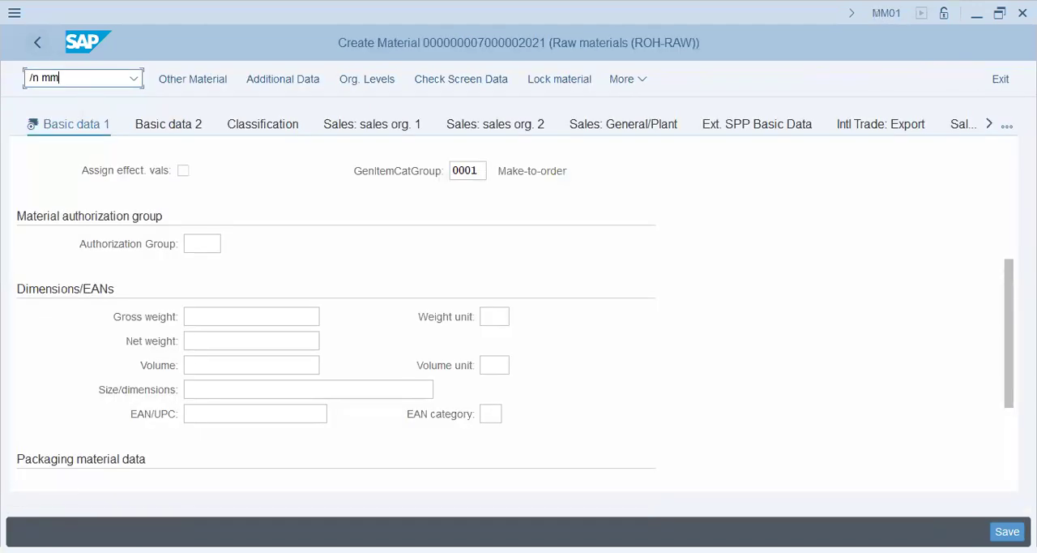
Restart MM01 for a ROH-RAW material with Basic Data 1 and check the gross weight field under Dimensions/EANs
text(01)
key(Return)
click(214, 81)
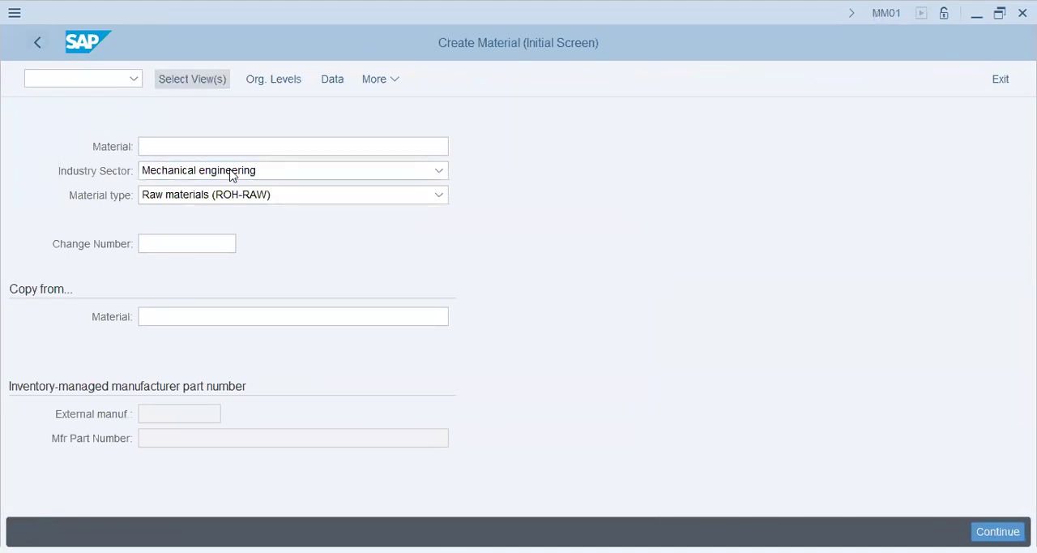
click(331, 119)
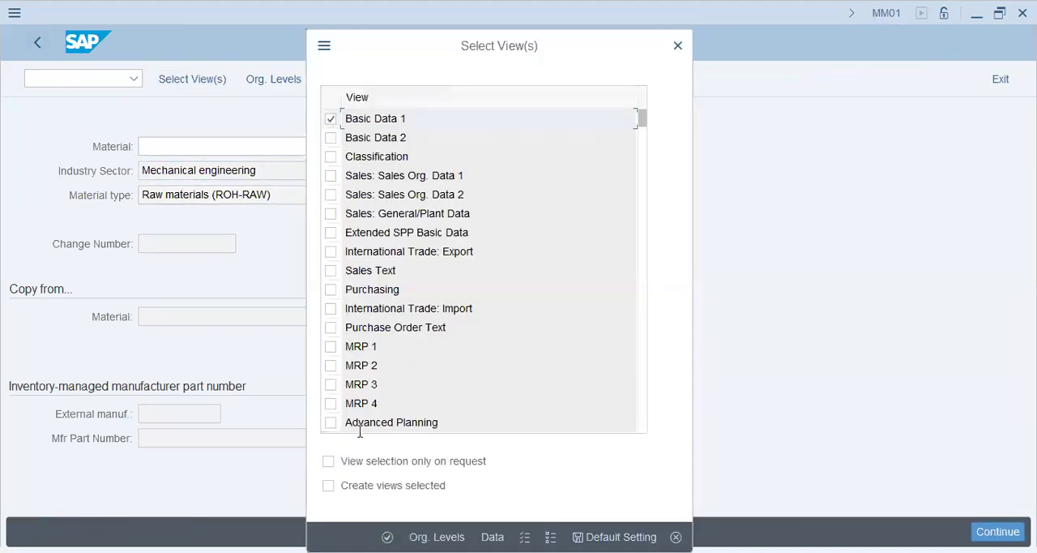
key(Return)
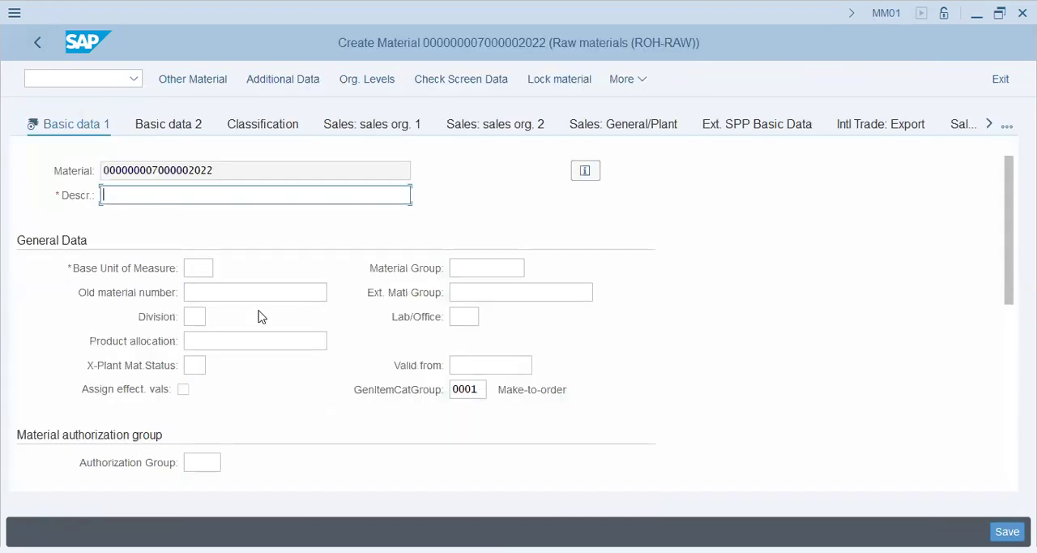
scroll(260, 315, down, 5)
click(254, 243)
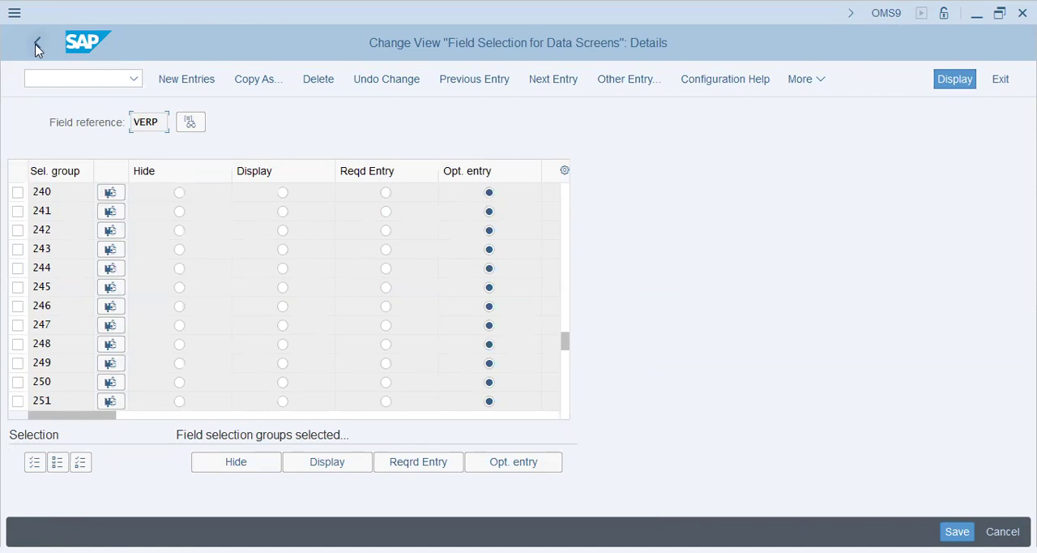
Position to field reference ROH in field selection group 243, set it to Hide, and save the change
double_click(185, 247)
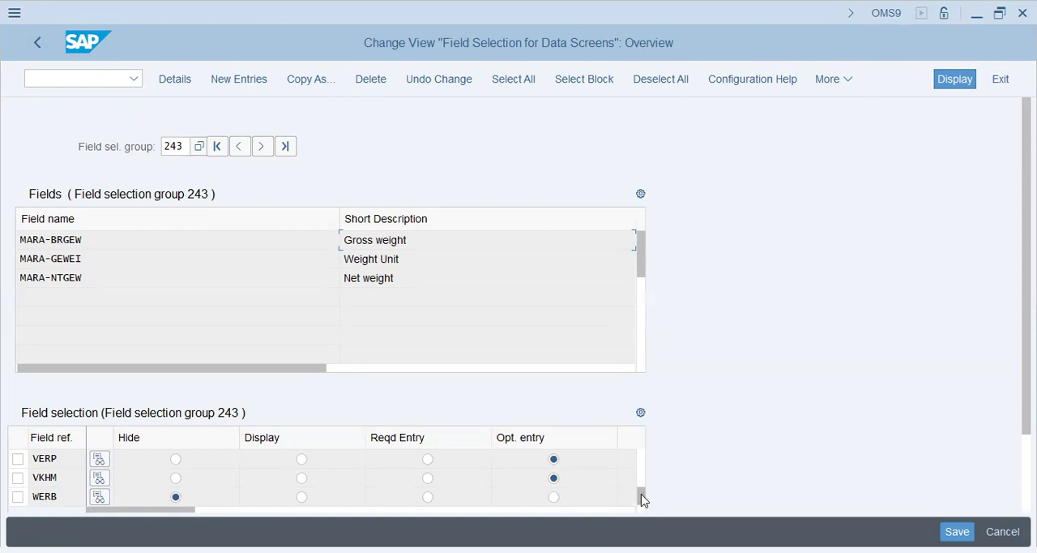
scroll(641, 486, down, 2)
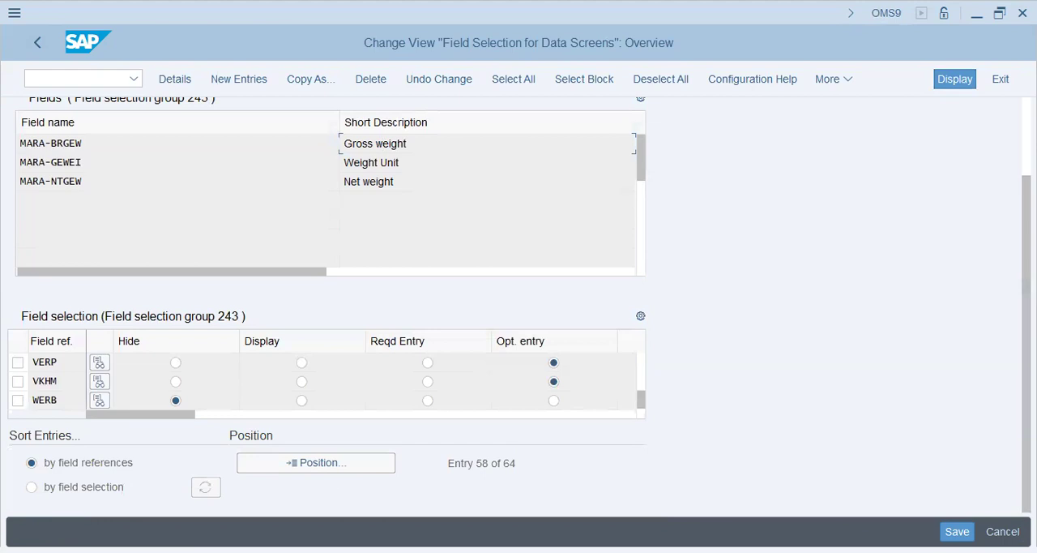
click(316, 463)
text(roh)
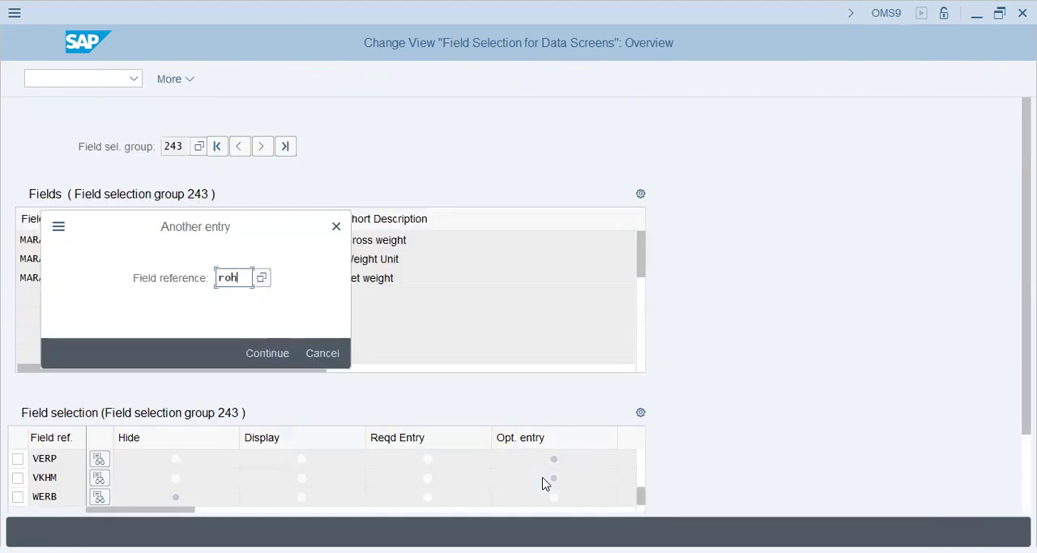
key(Return)
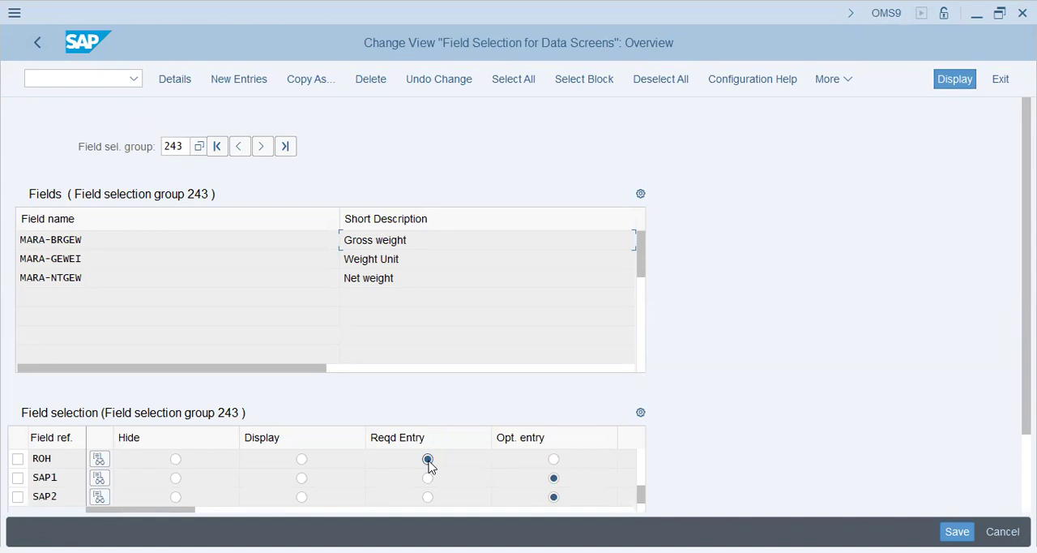
click(176, 458)
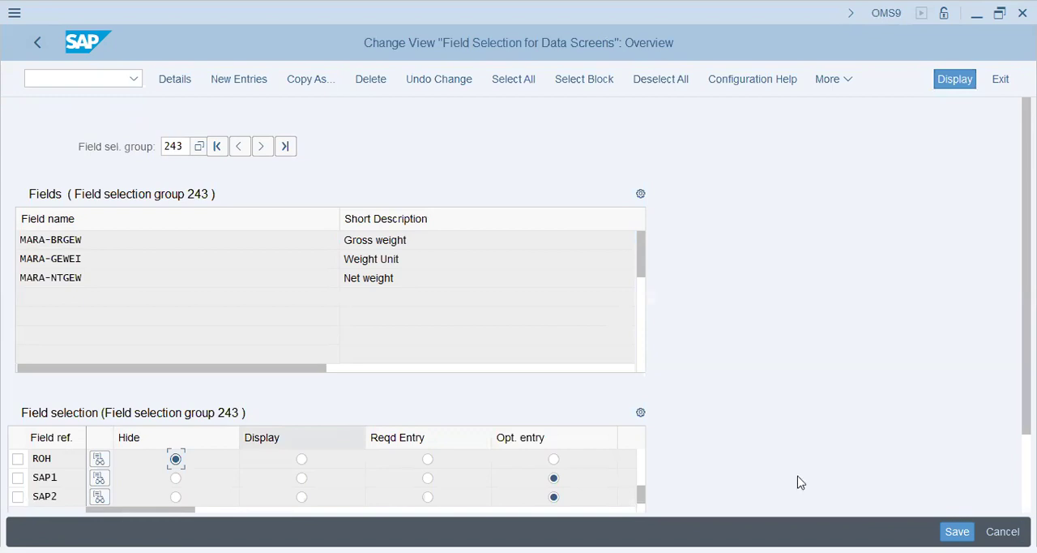
key(ctrl+s)
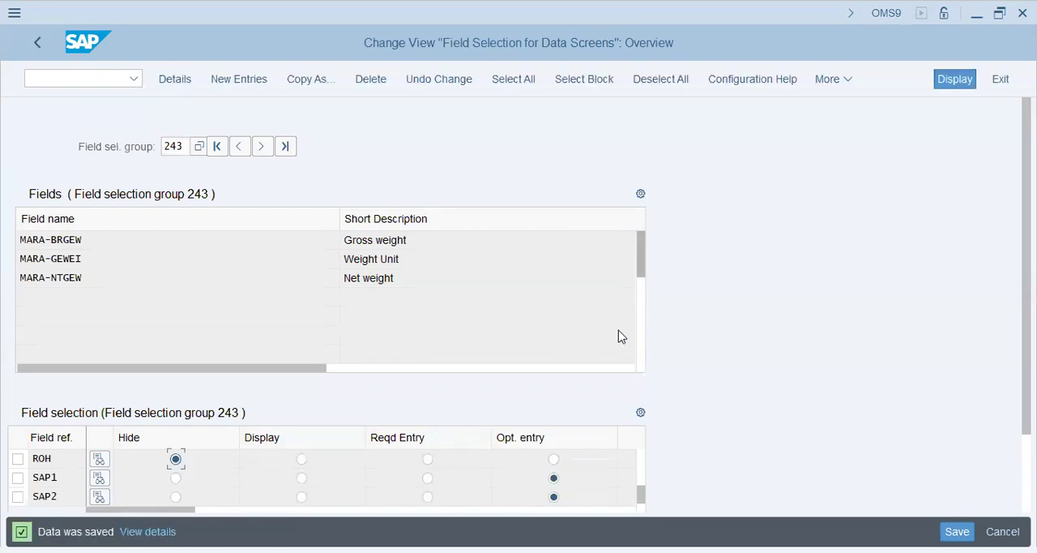
Reopen Basic Data 1 for a new ROH-RAW material in MM01 and examine whether Dimensions/EANs still offers the weight fields
text(/n)
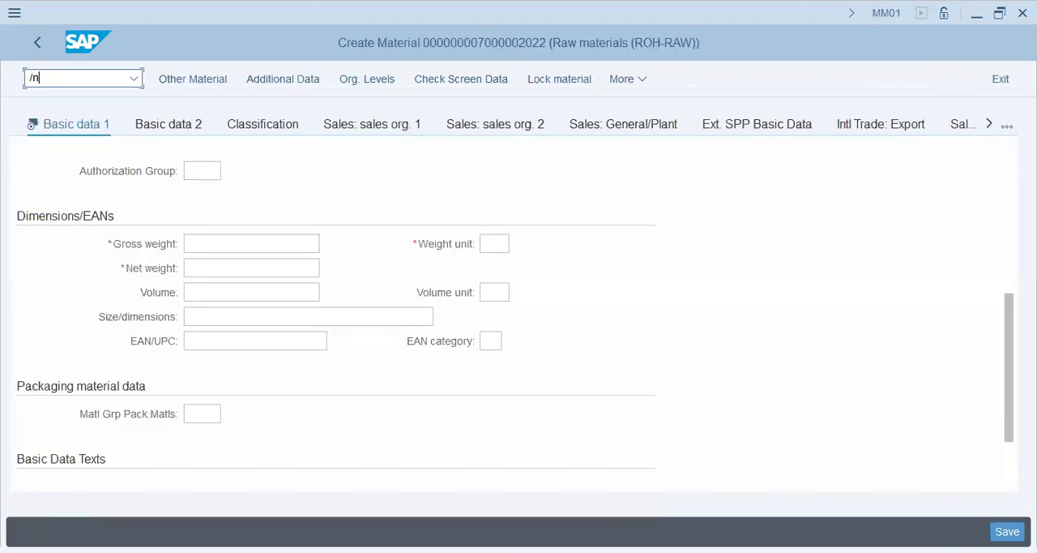
text(mm01)
key(Return)
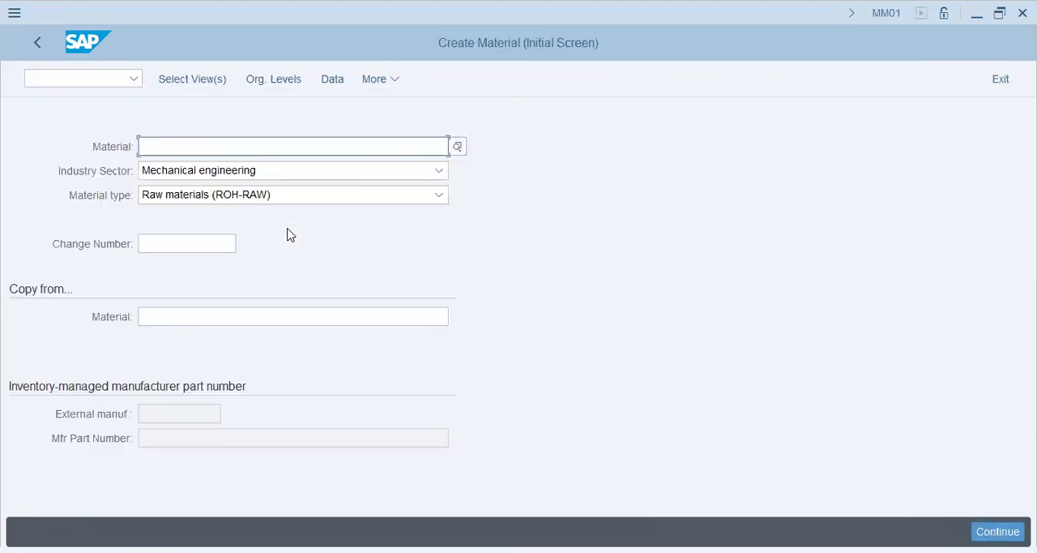
click(219, 82)
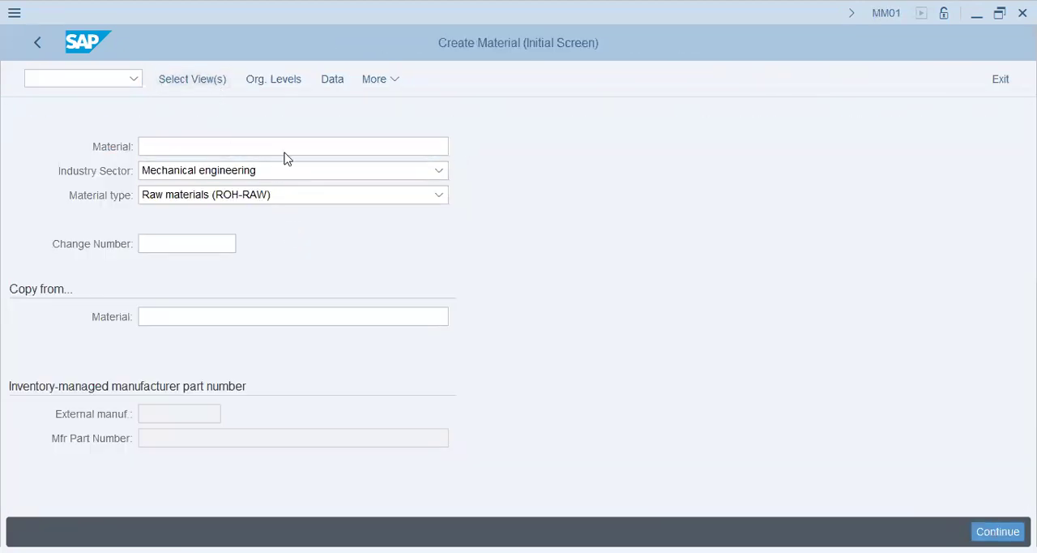
click(330, 119)
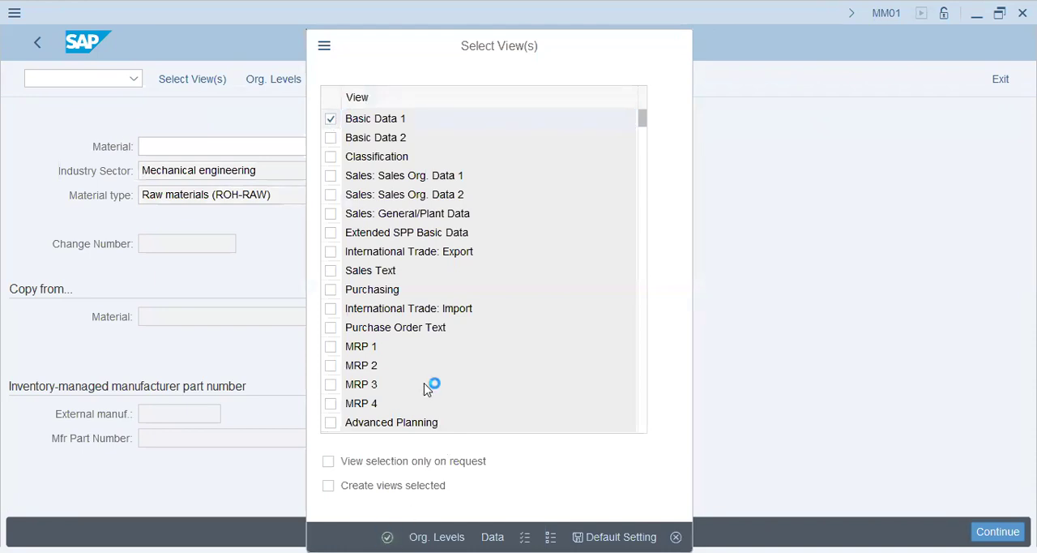
key(Return)
scroll(267, 397, down, 3)
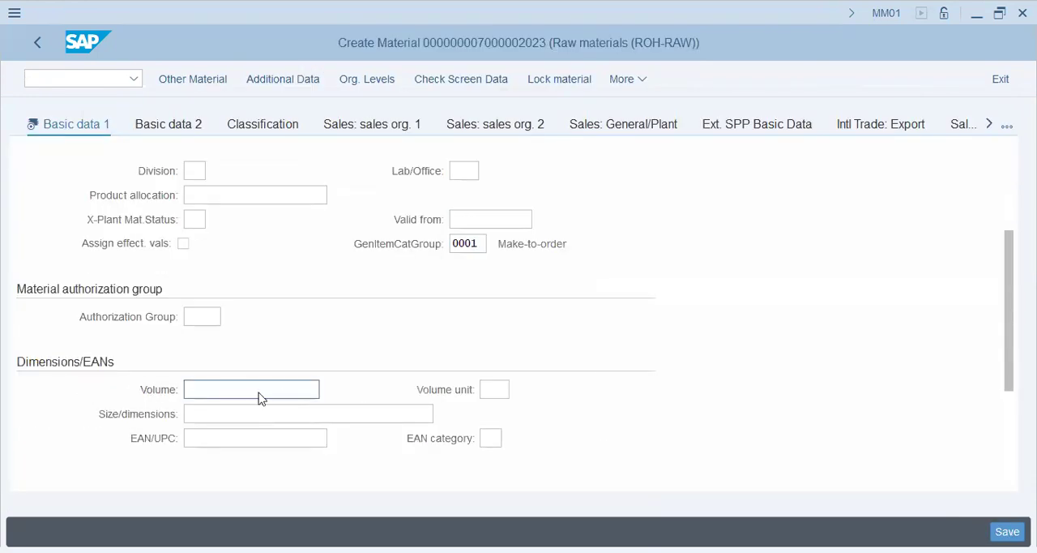
scroll(332, 421, up, 3)
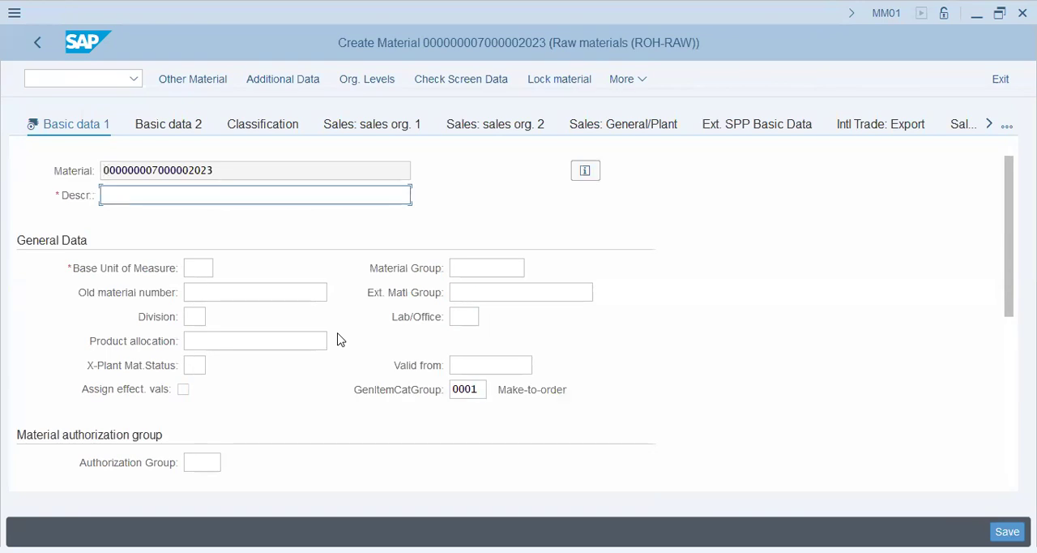
scroll(340, 339, down, 3)
scroll(340, 338, up, 3)
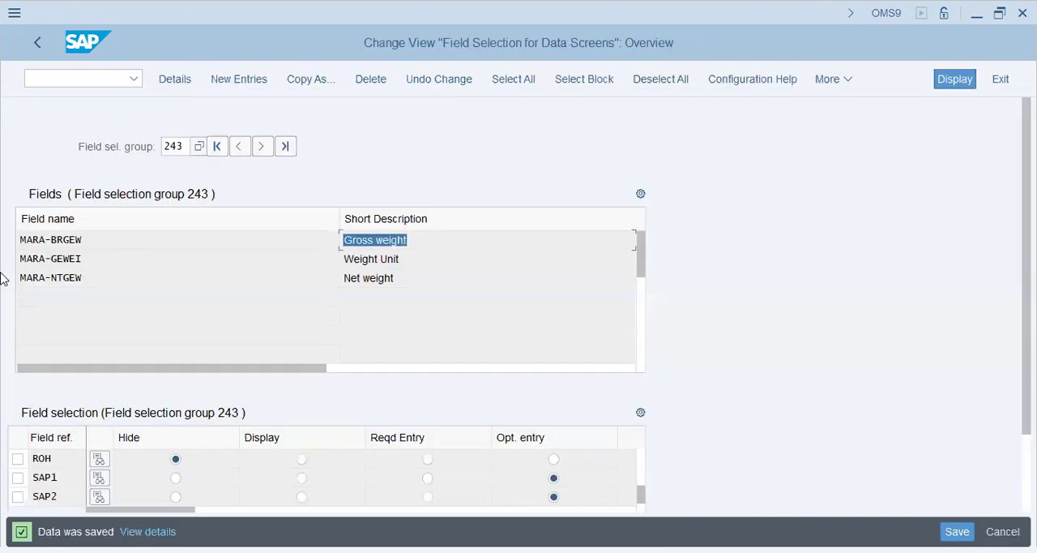
Return field reference ROH to Reqd Entry in group 243, save, and recheck the weight fields on a new ROH-RAW material in MM01
click(427, 459)
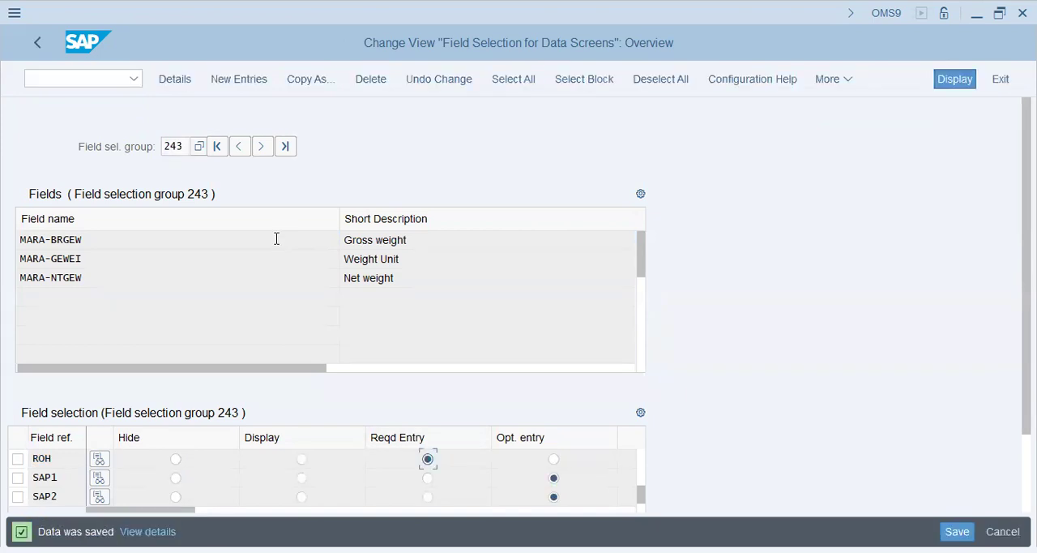
text(mm01)
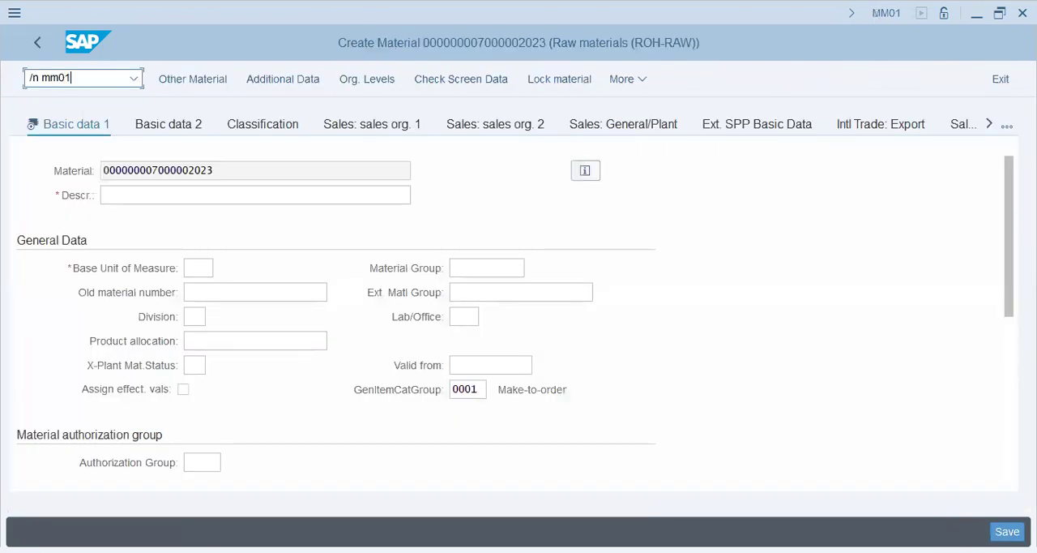
key(Return)
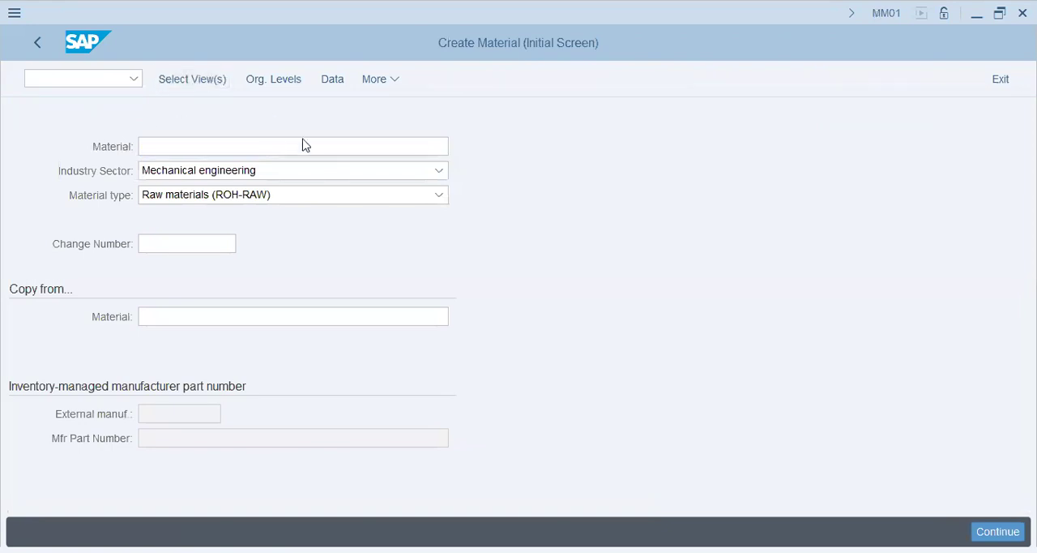
key(Return)
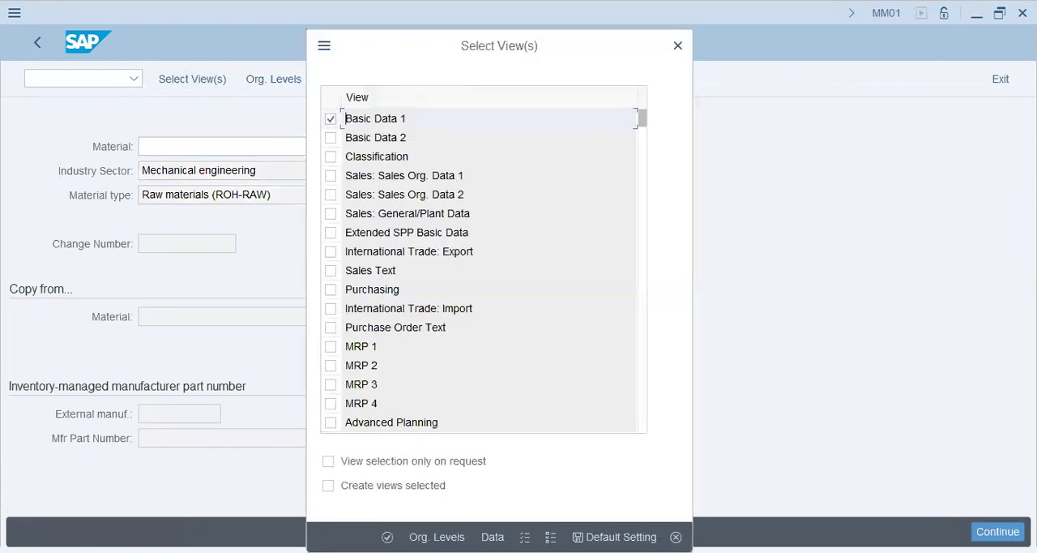
key(Return)
scroll(257, 399, down, 2)
click(257, 396)
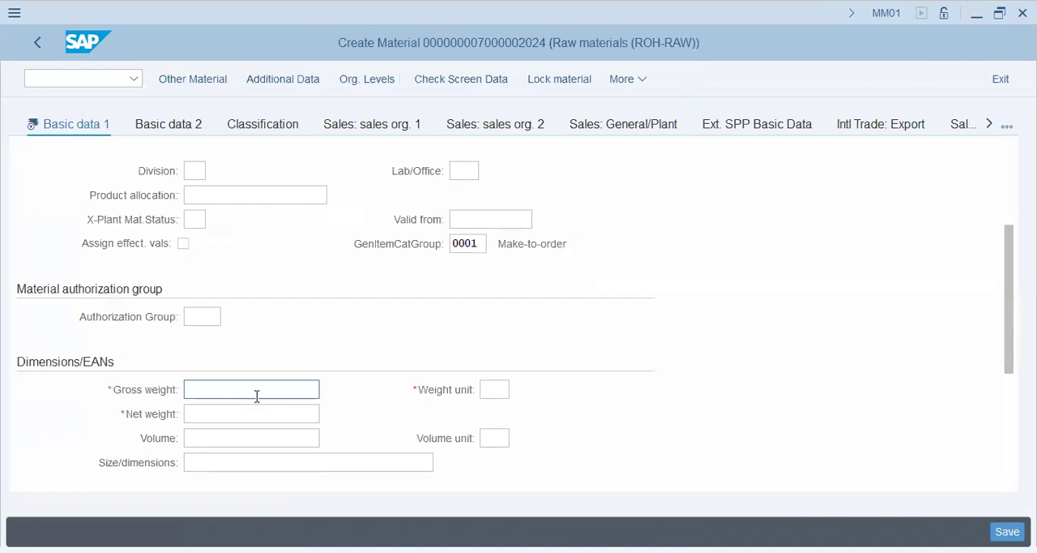
key(Tab)
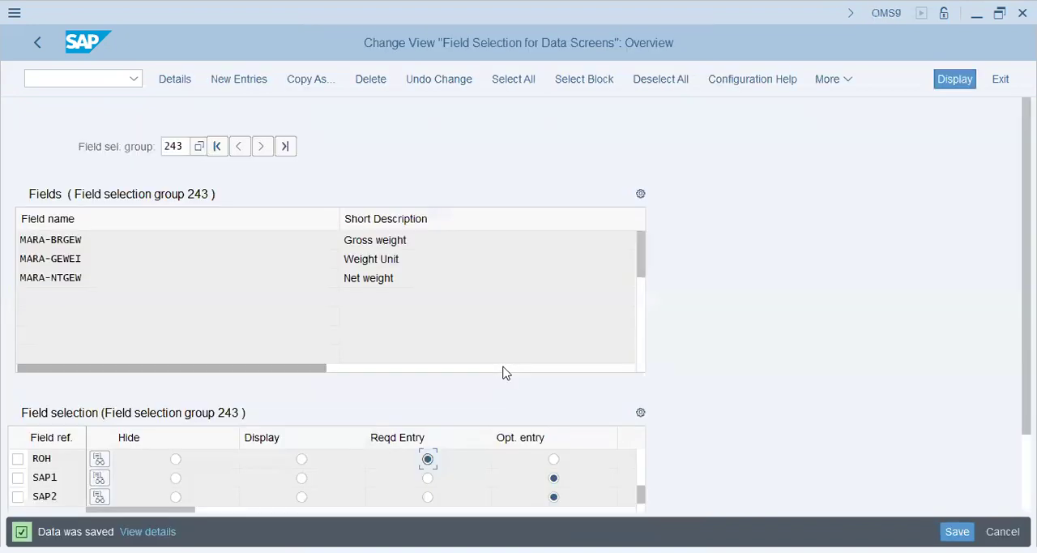
Set field reference ROH to Opt. entry in group 243, save, and recheck the gross weight field on a new ROH-RAW material in MM01
click(554, 460)
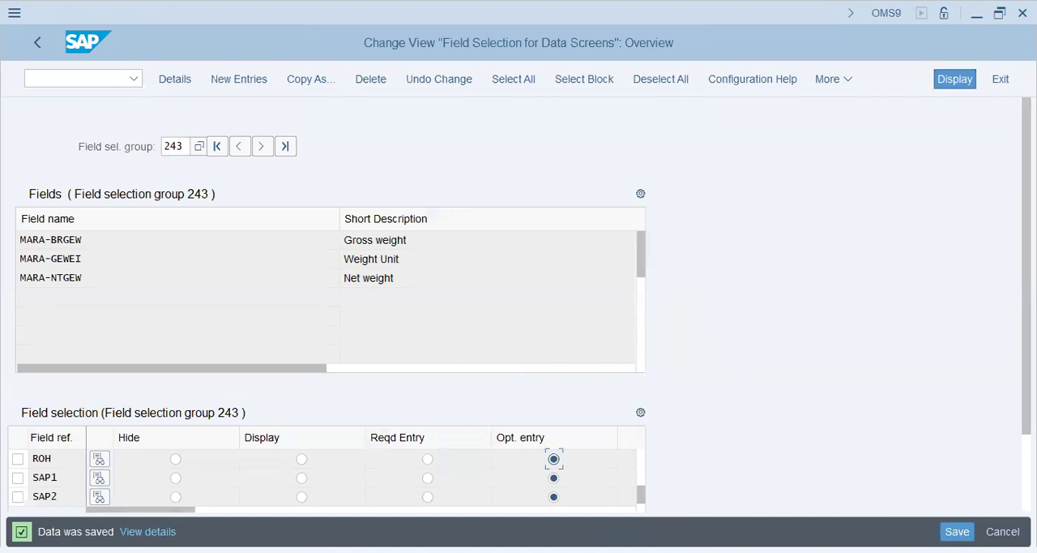
click(957, 531)
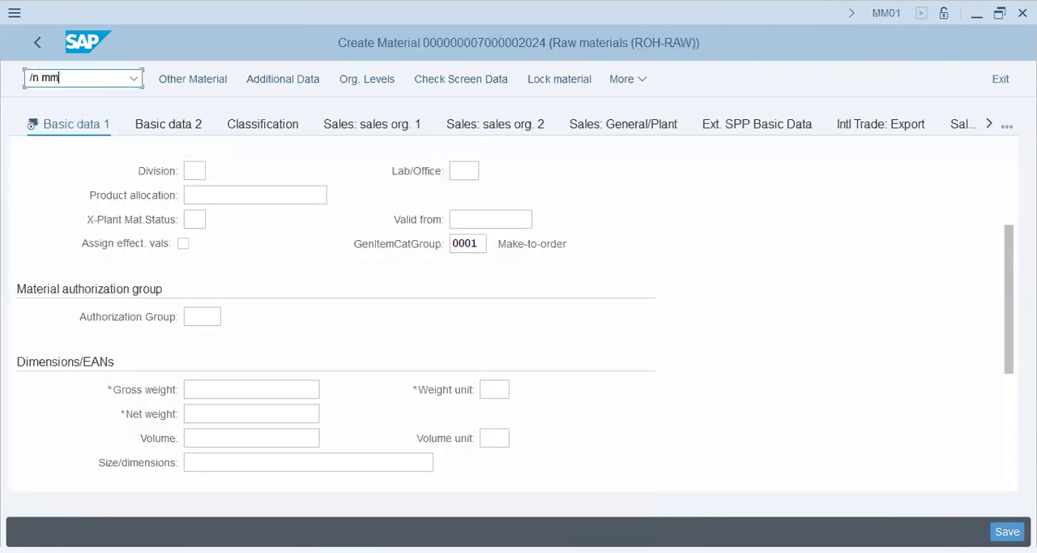
text(01)
key(Return)
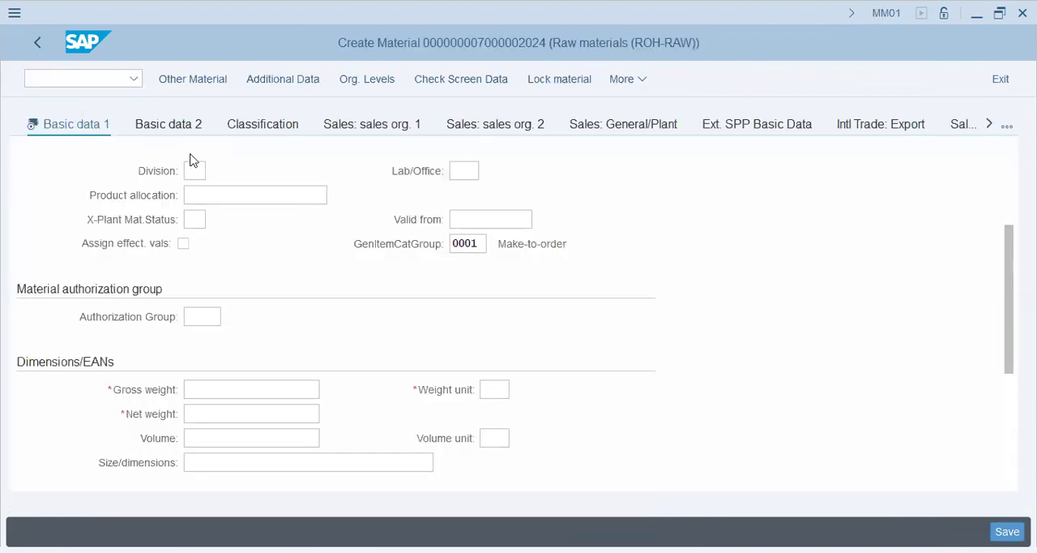
click(188, 81)
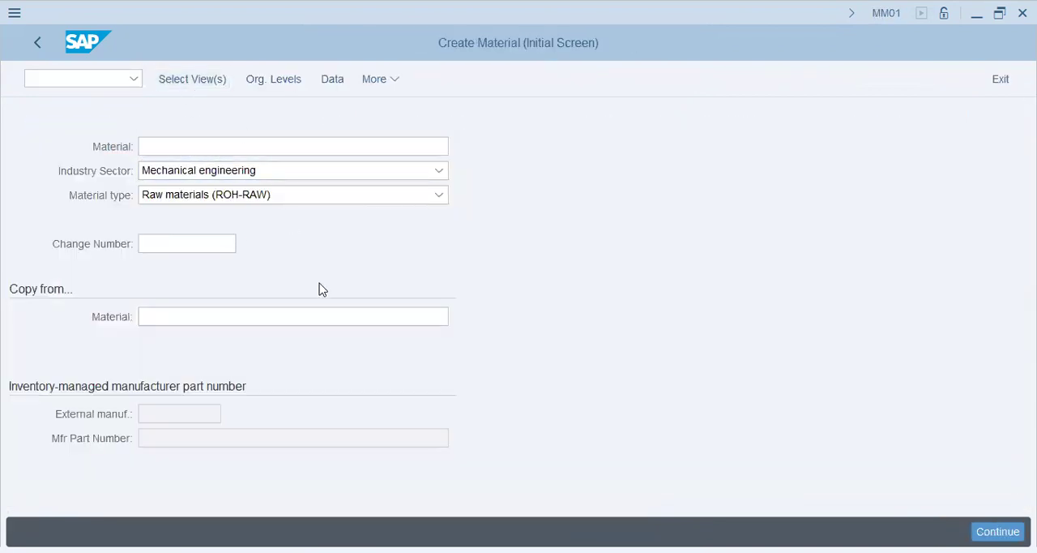
click(330, 121)
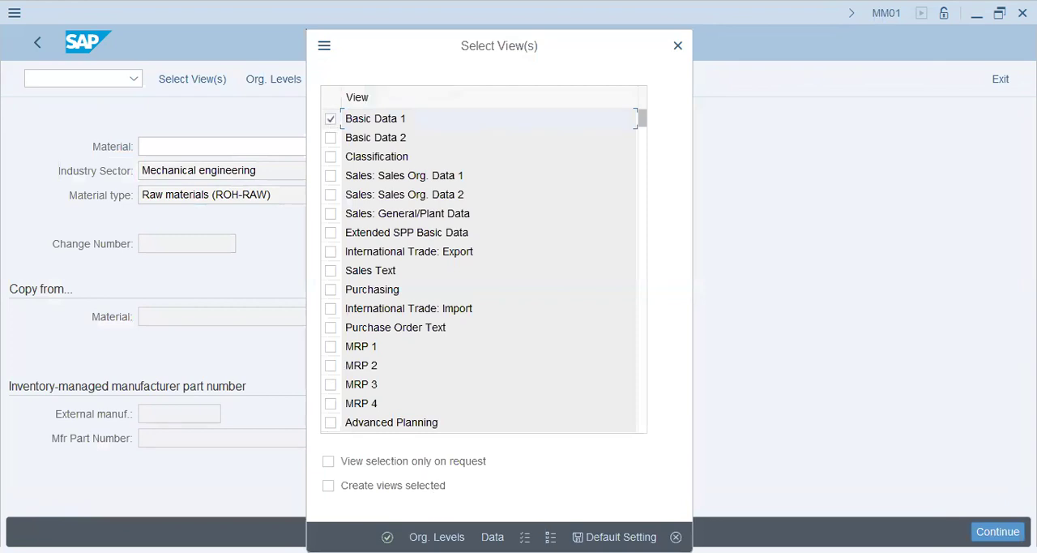
key(Return)
scroll(325, 370, down, 2)
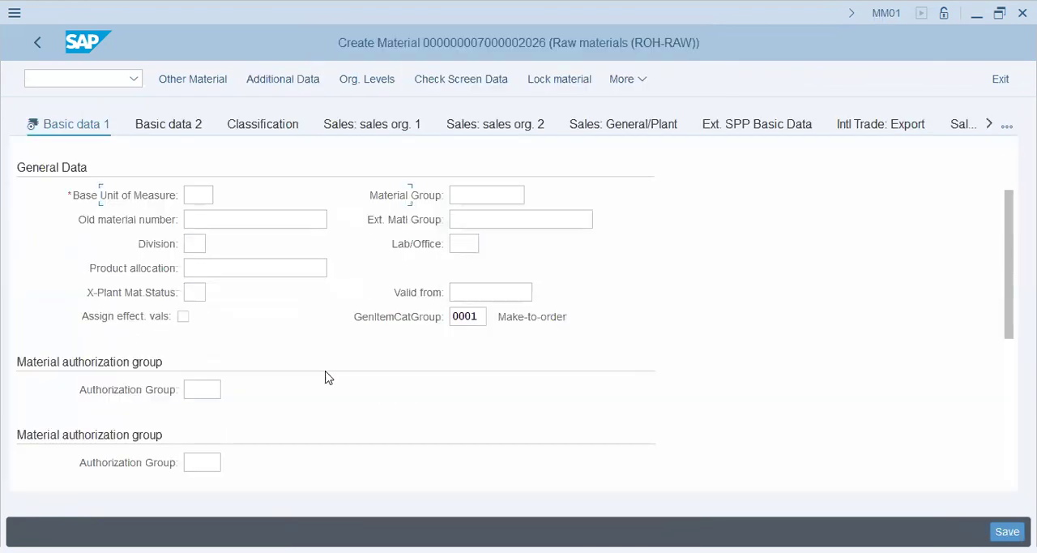
click(255, 388)
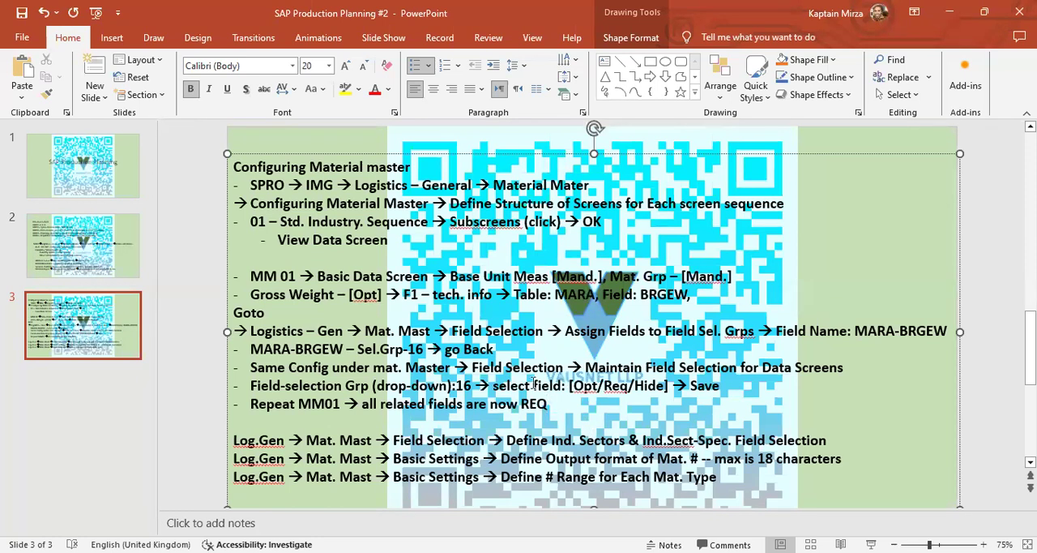
Return to the Display IMG structure in SAP and expand Logistics - General down to the Material Master activities
click(66, 324)
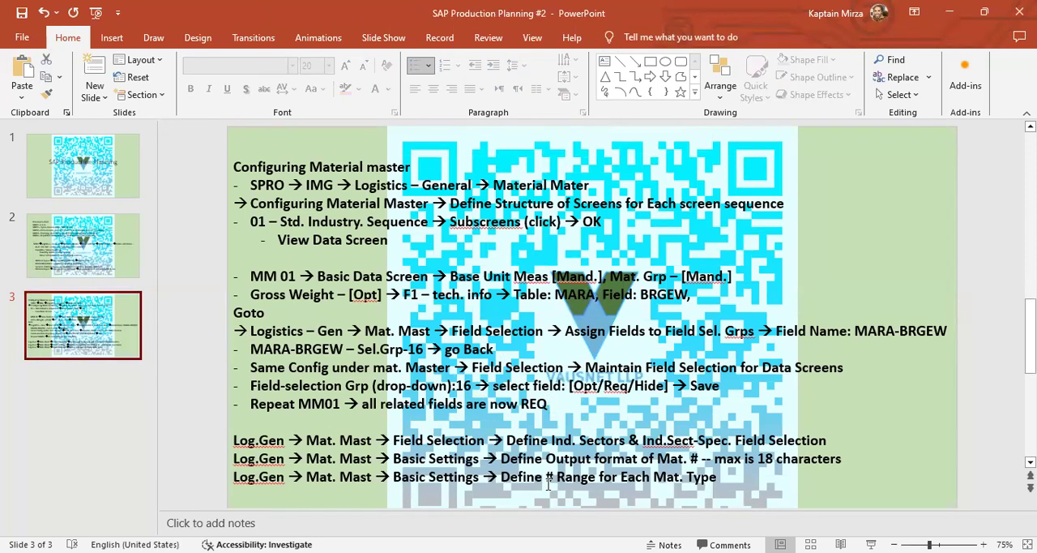
click(377, 460)
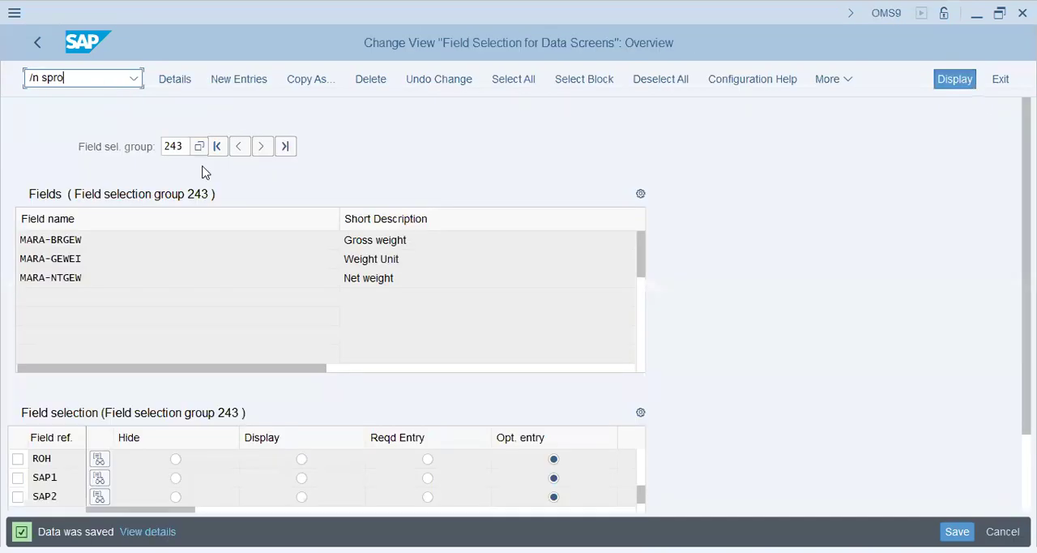
key(Return)
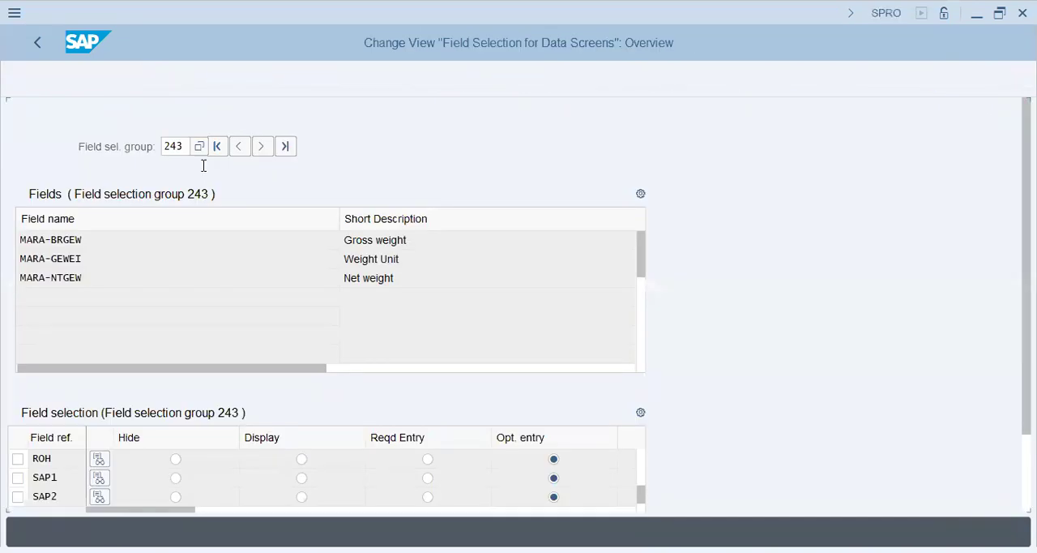
click(206, 81)
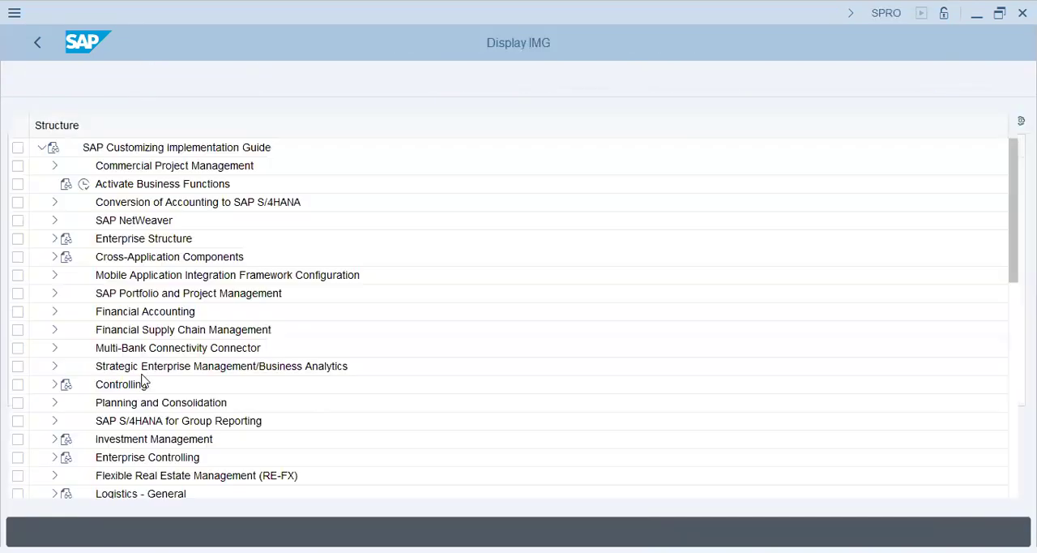
click(113, 458)
click(123, 492)
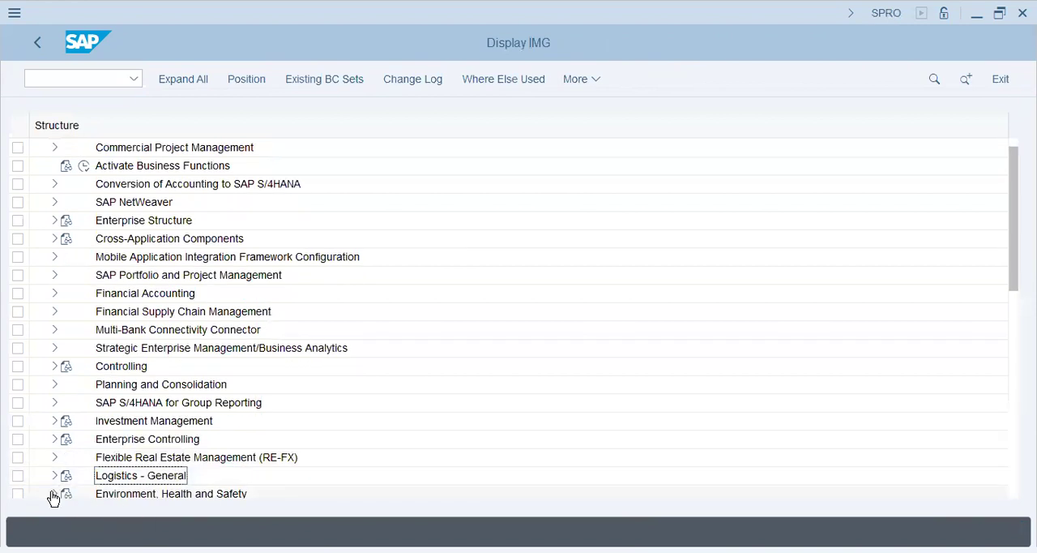
click(53, 476)
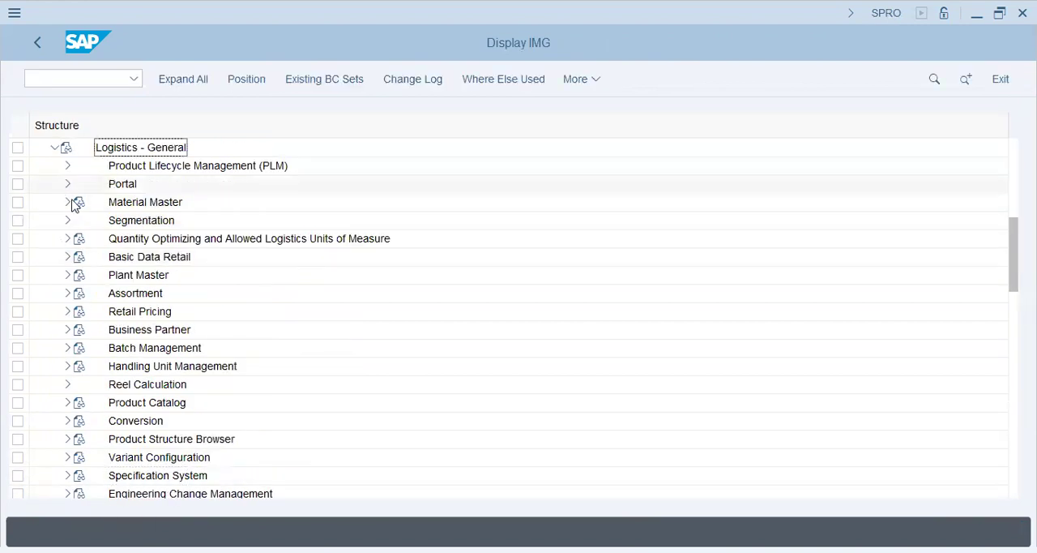
click(68, 203)
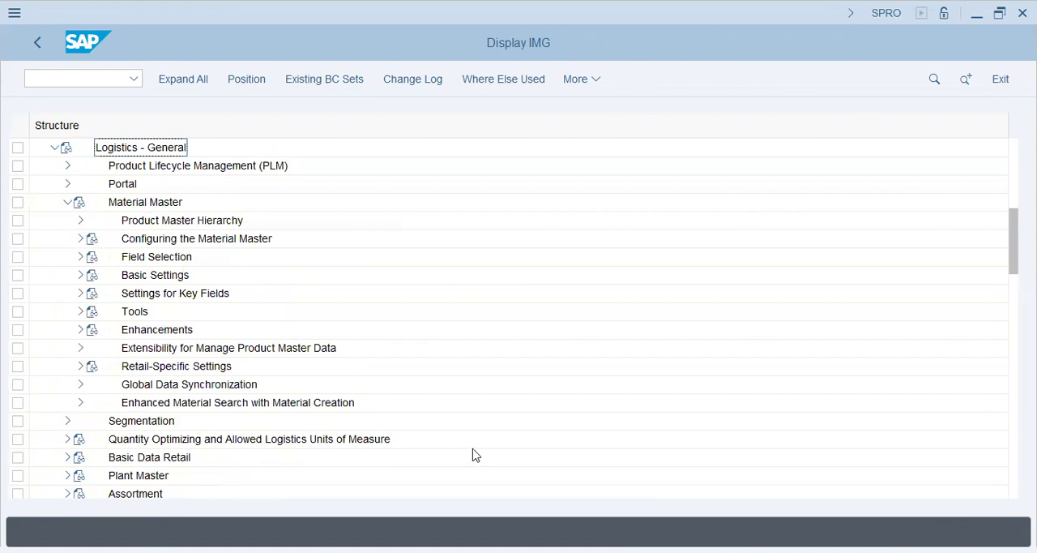
Open Define Industry Sectors and Industry-Sector-Specific Field Selection under Material Master Field Selection
key(alt+Tab)
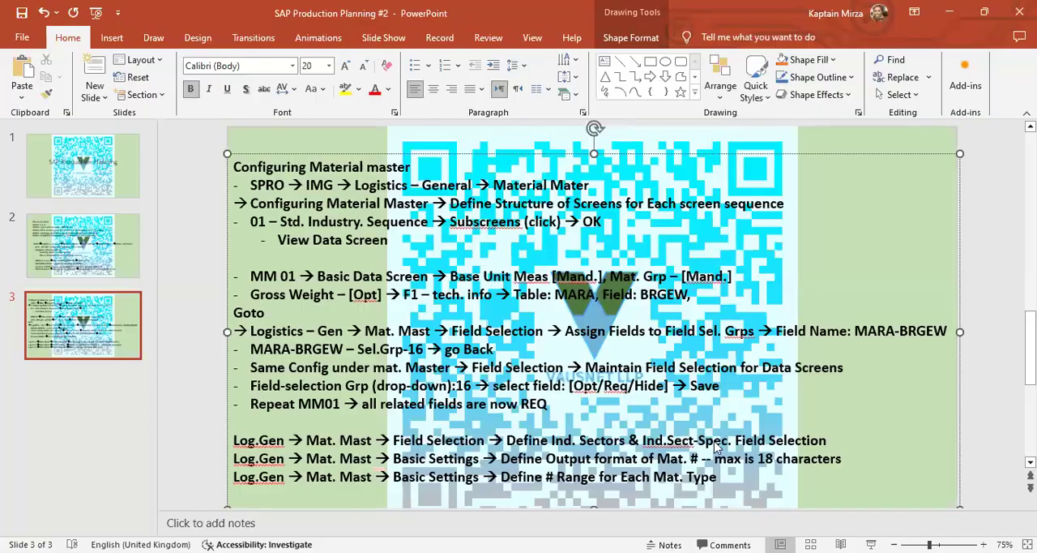
key(alt+Tab)
click(80, 256)
click(178, 294)
click(185, 316)
click(137, 331)
click(123, 331)
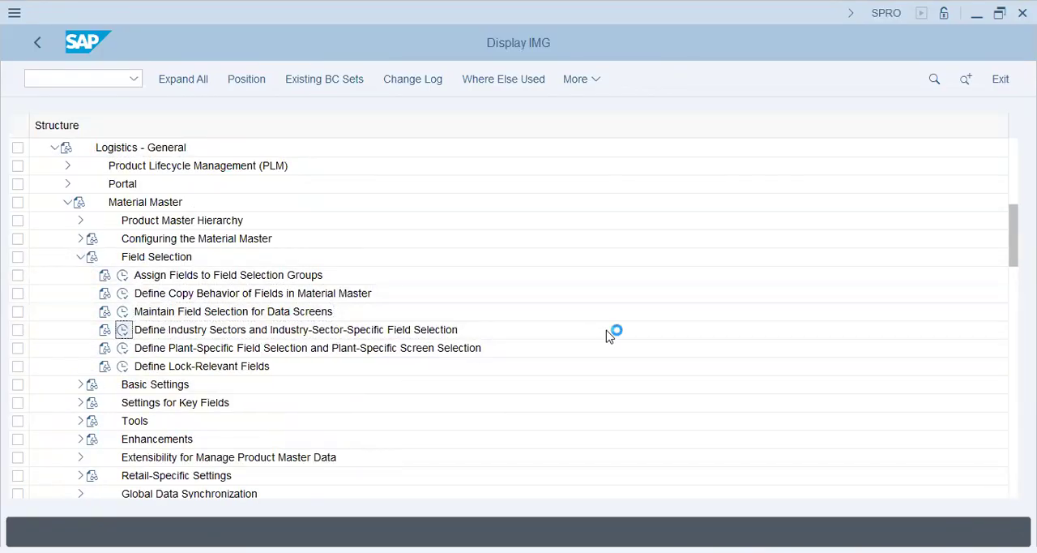
Examine the industry descriptions and their field references in the Industry Sectors overview, and return to the IMG
click(251, 238)
click(243, 314)
click(249, 377)
click(257, 414)
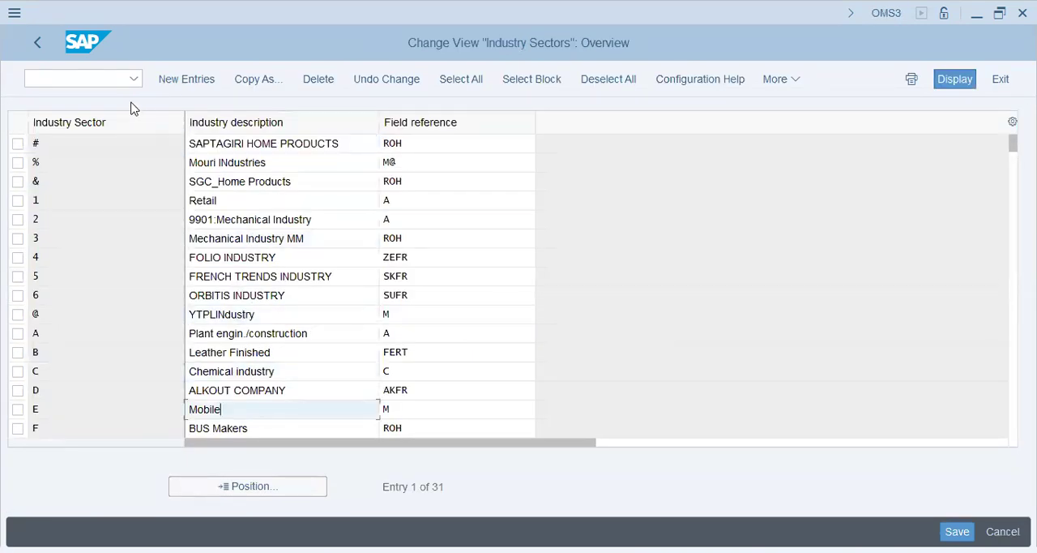
click(41, 44)
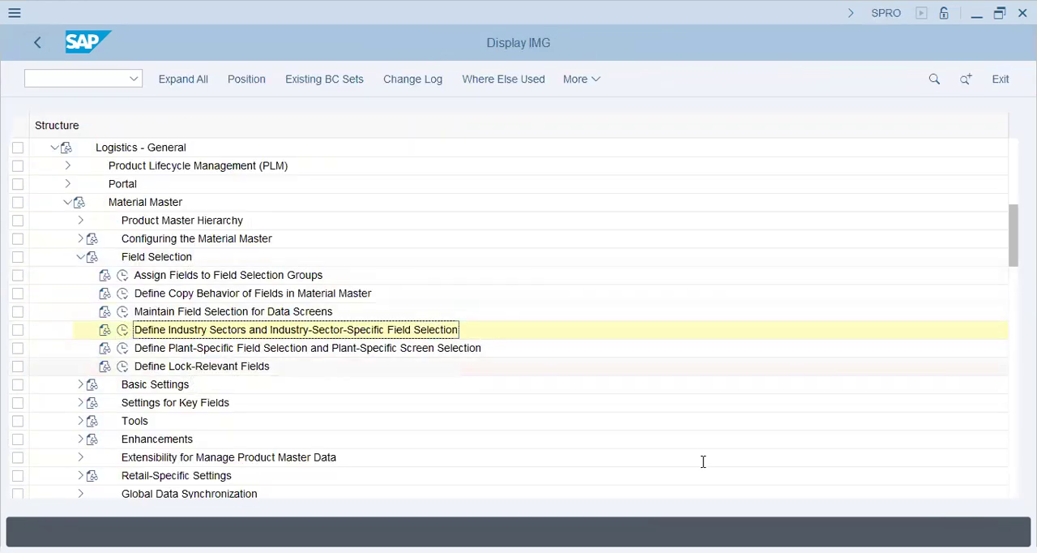
Check the notes in PowerPoint and open Define Output Format of Material Numbers under Material Master Basic Settings
key(alt+Tab)
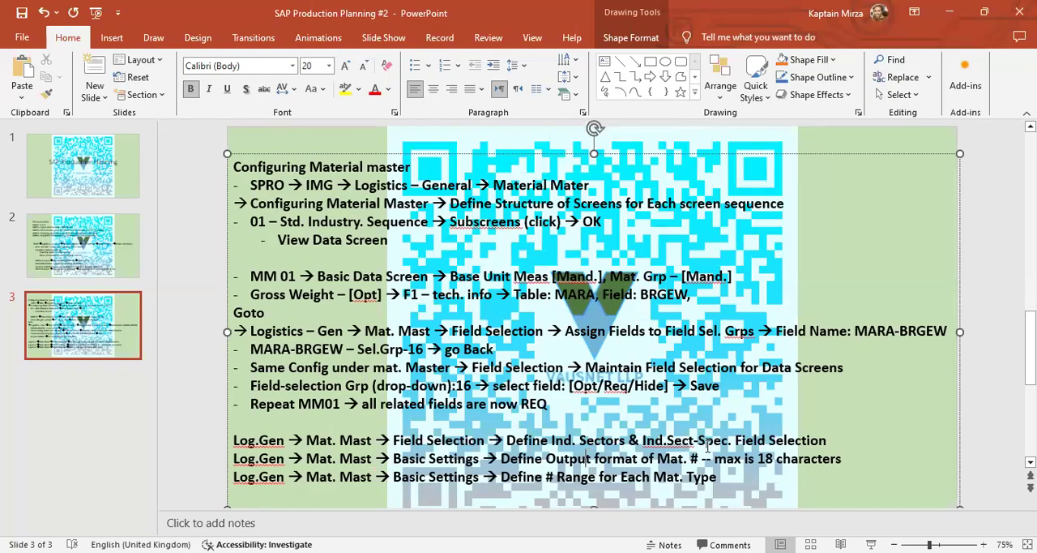
key(alt+Tab)
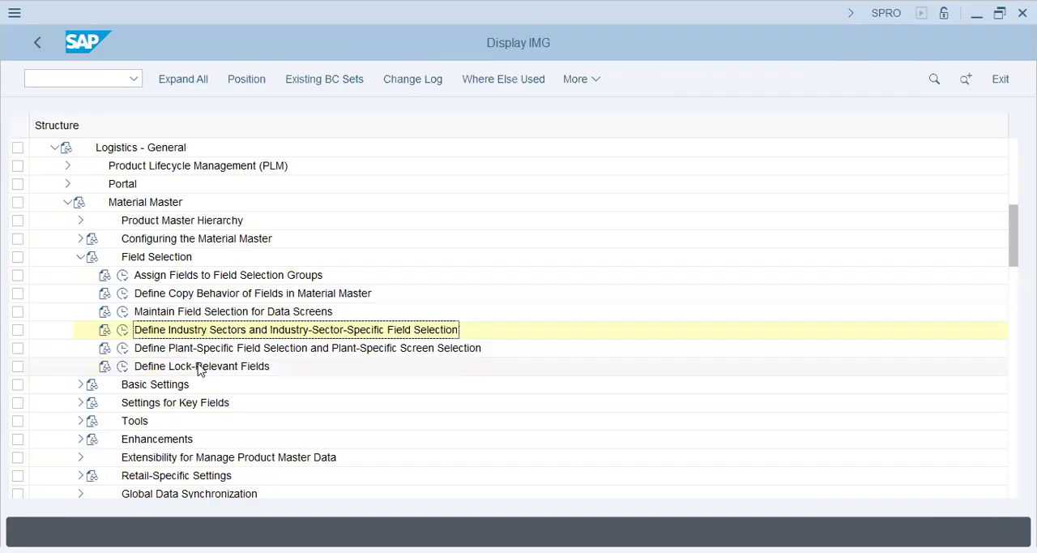
key(alt+Tab)
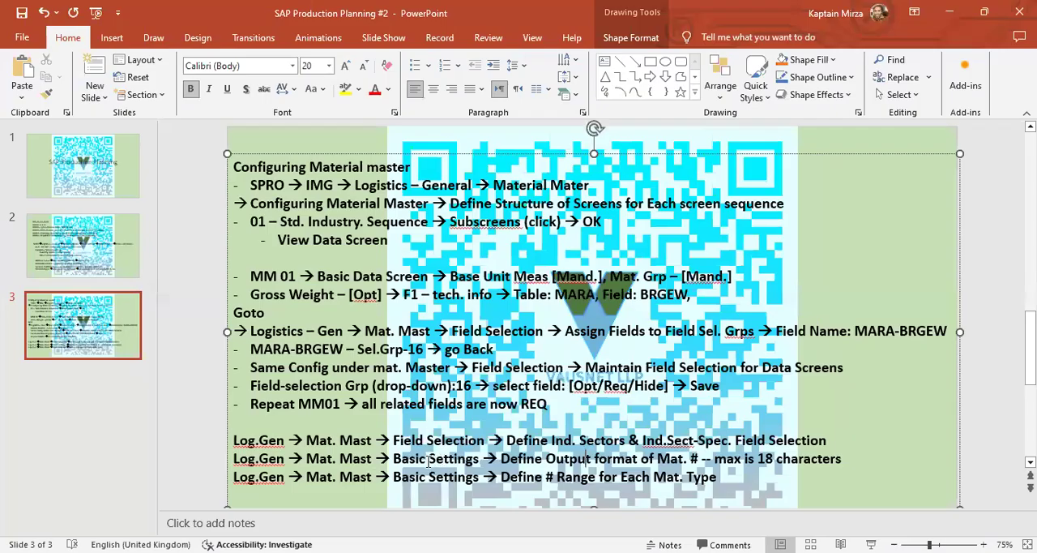
key(alt+Tab)
click(80, 256)
click(80, 274)
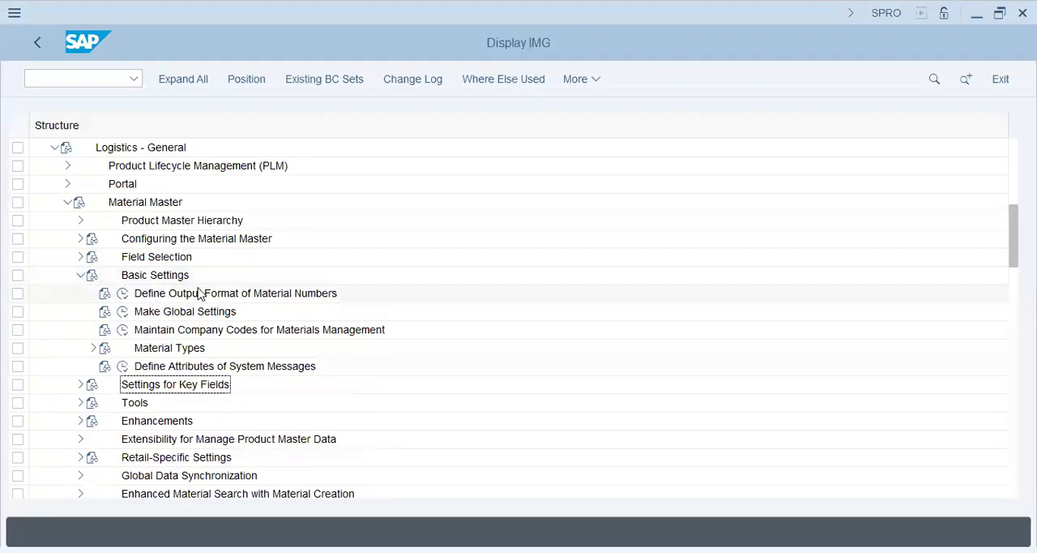
click(121, 294)
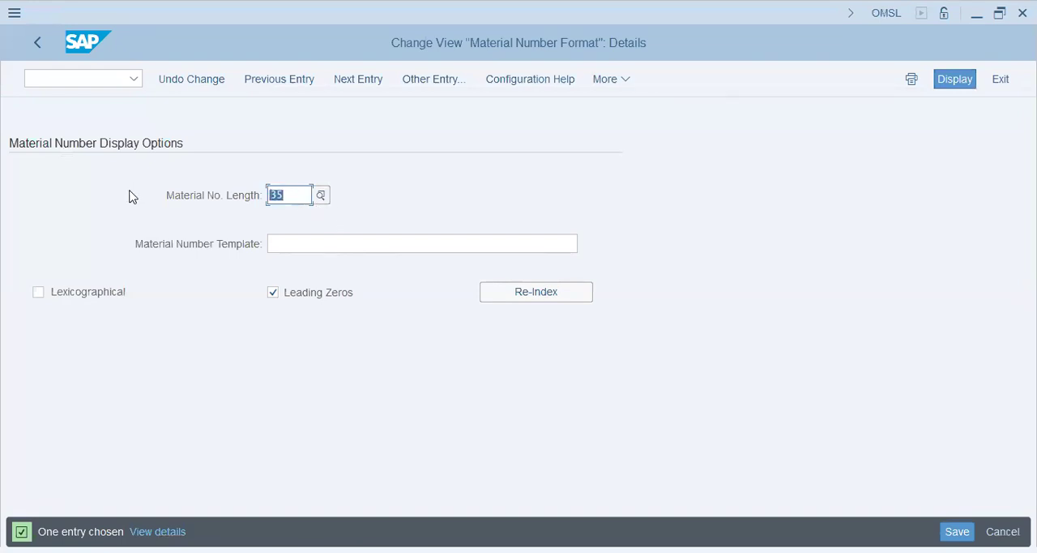
Examine the material number length, template and Leading Zeros settings in the Material Number Format details
click(308, 198)
drag(290, 197, 162, 194)
click(314, 243)
click(308, 295)
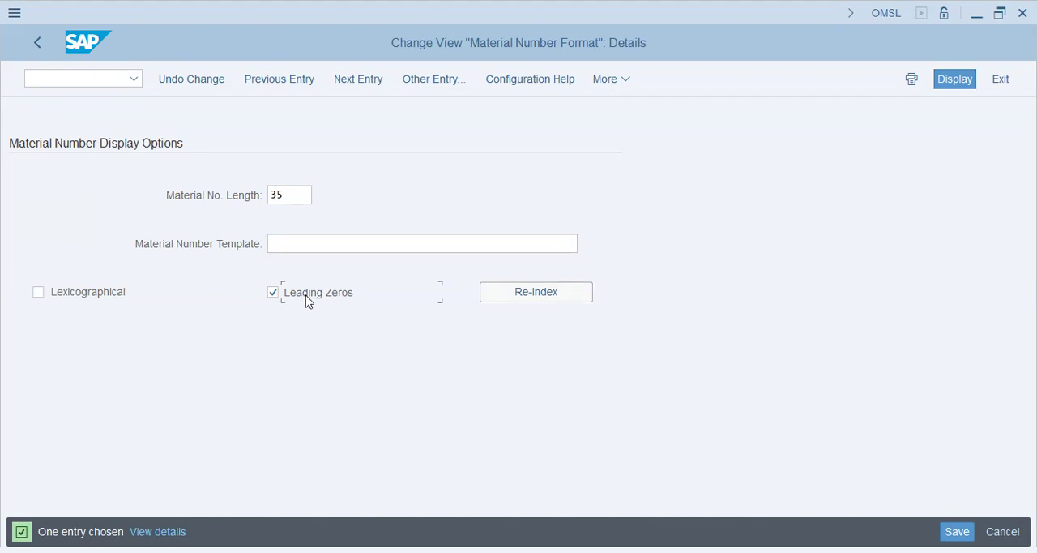
Enter CH6055 as the Material Number Template and validate the entry
click(291, 243)
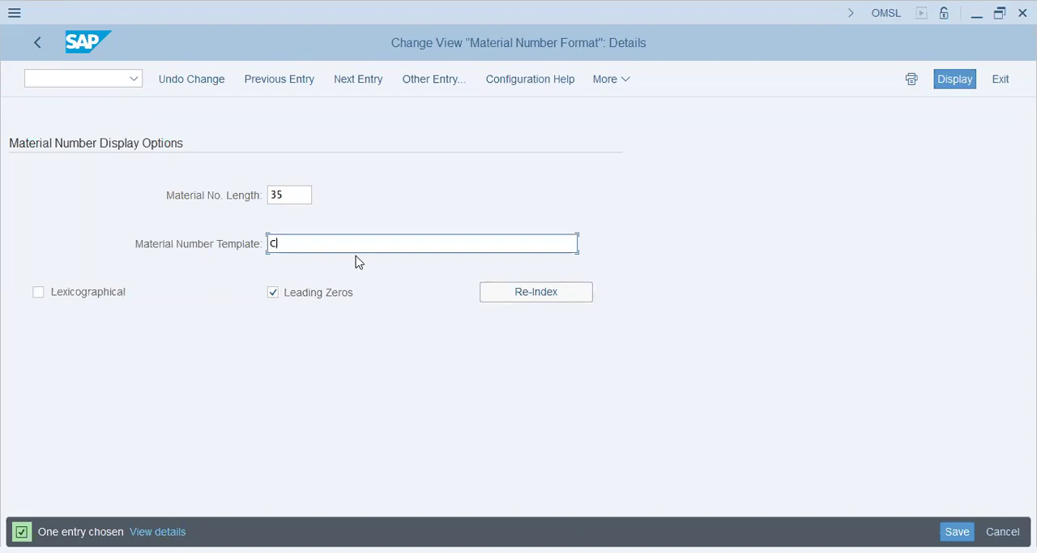
text(H)
key(shift+Left)
key(shift+Left)
key(shift+Left)
key(Right)
click(365, 241)
key(Return)
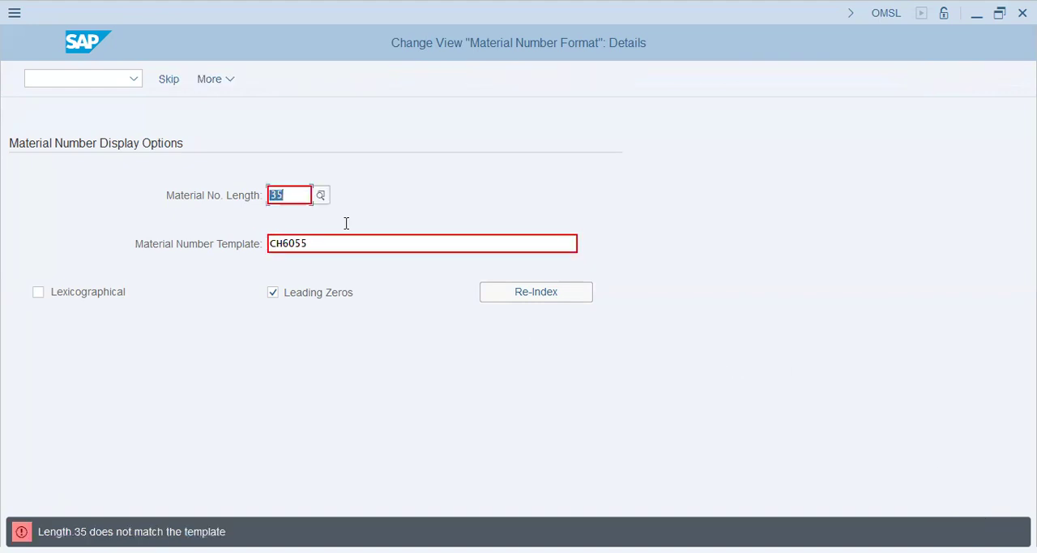
Try material number lengths of 18 and 5 with the CH6055 template
click(299, 194)
key(shift+Home)
text(18)
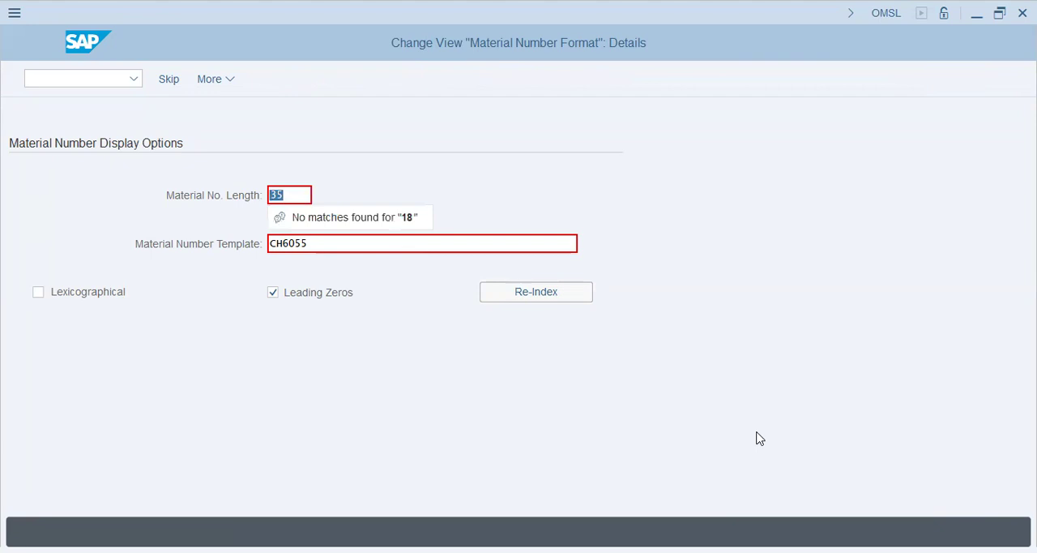
key(Return)
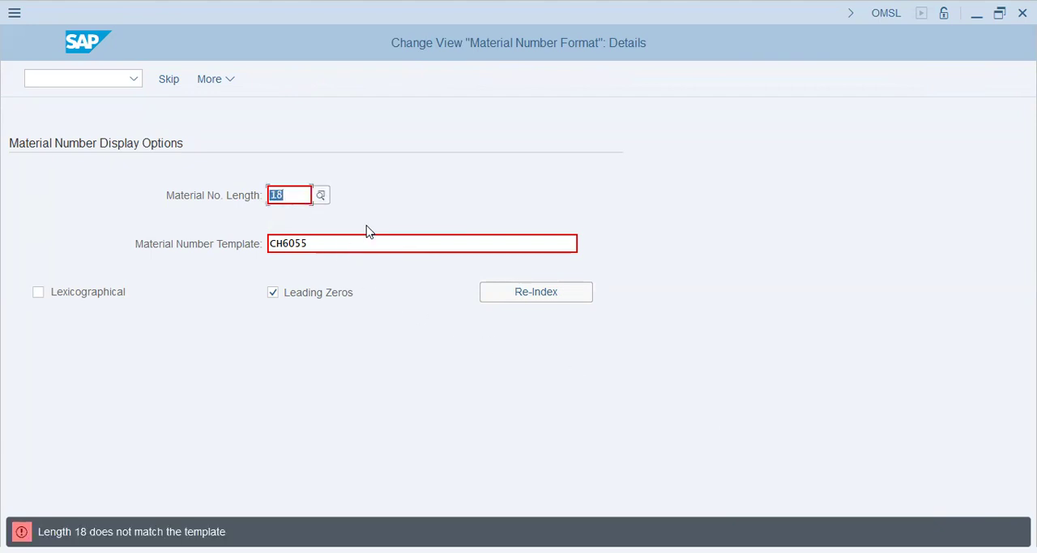
text(5)
key(Return)
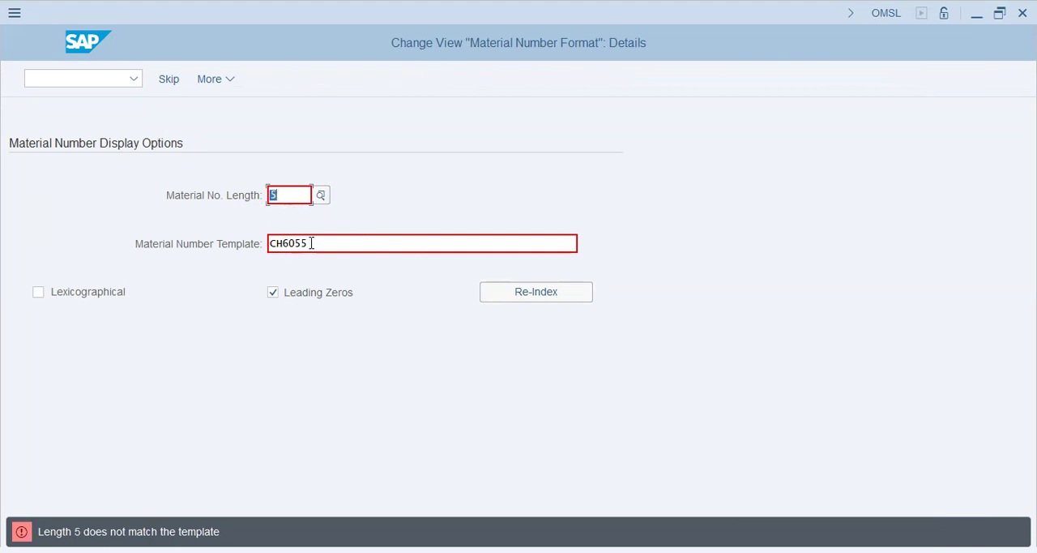
Set the Material No. Length to 6 and save the number format to the proposed customizing request
text(6)
key(ctrl+s)
click(343, 351)
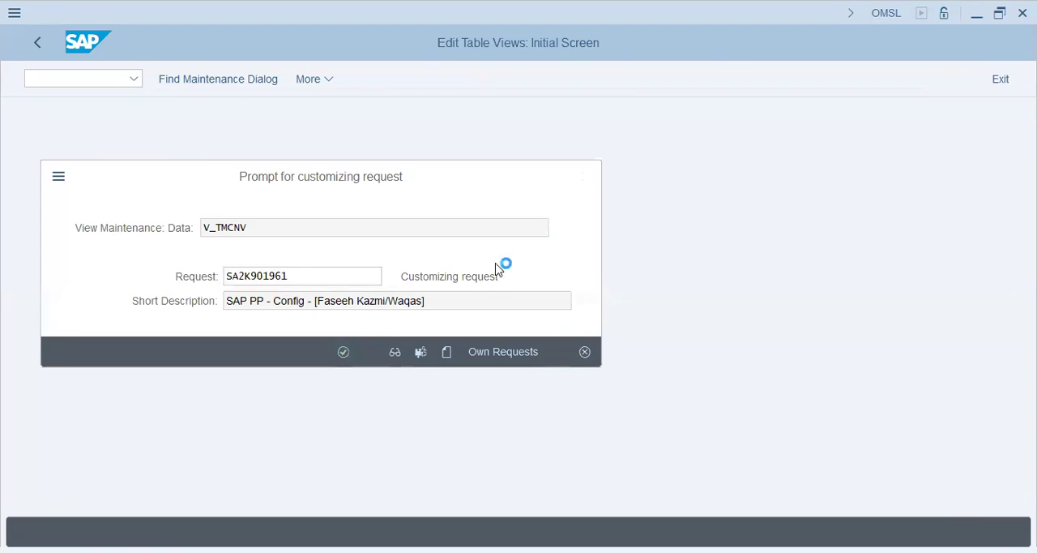
key(Tab)
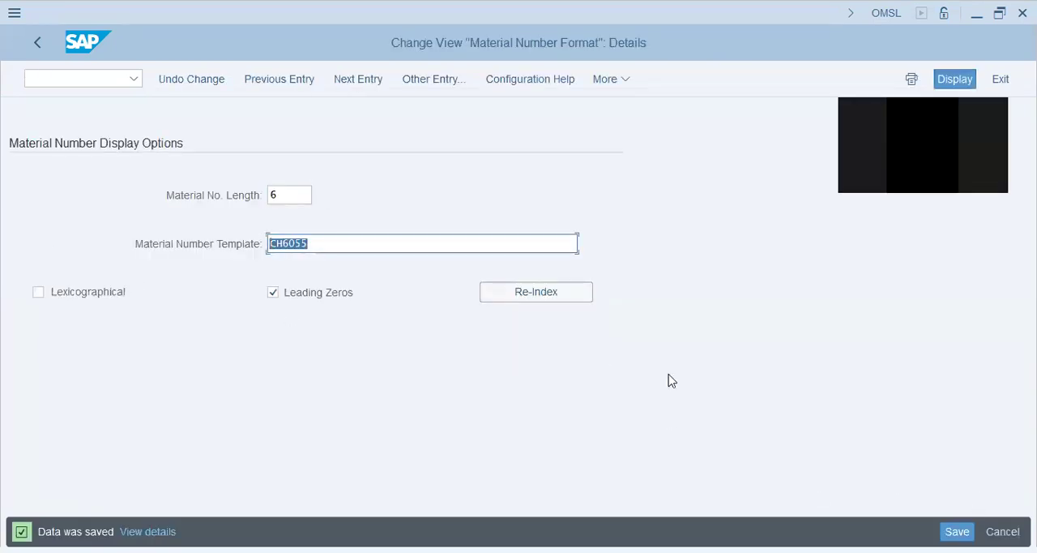
key(ctrl+s)
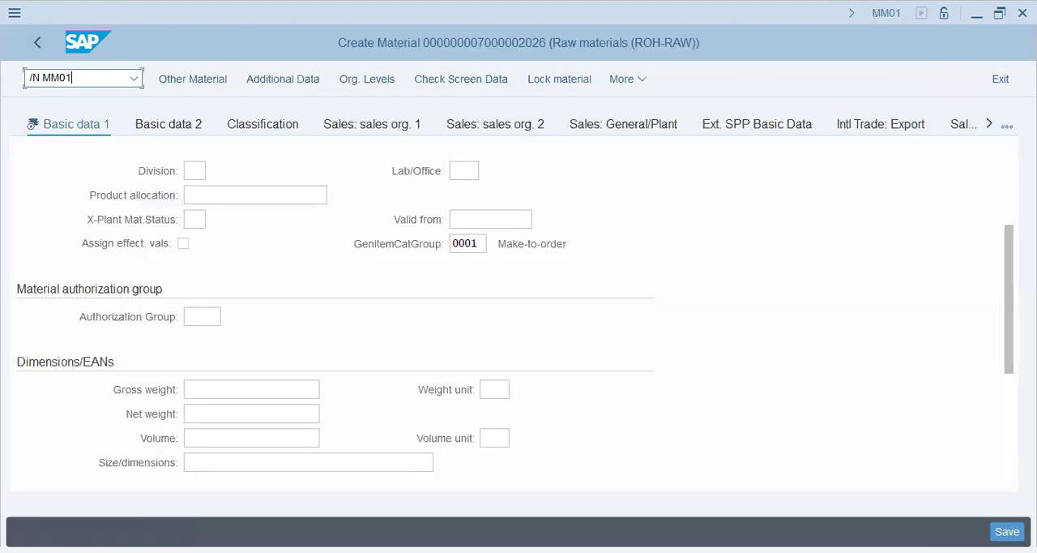
Open Basic Data 1 for a new ROH-RAW material in MM01 and examine the assigned material number
key(Return)
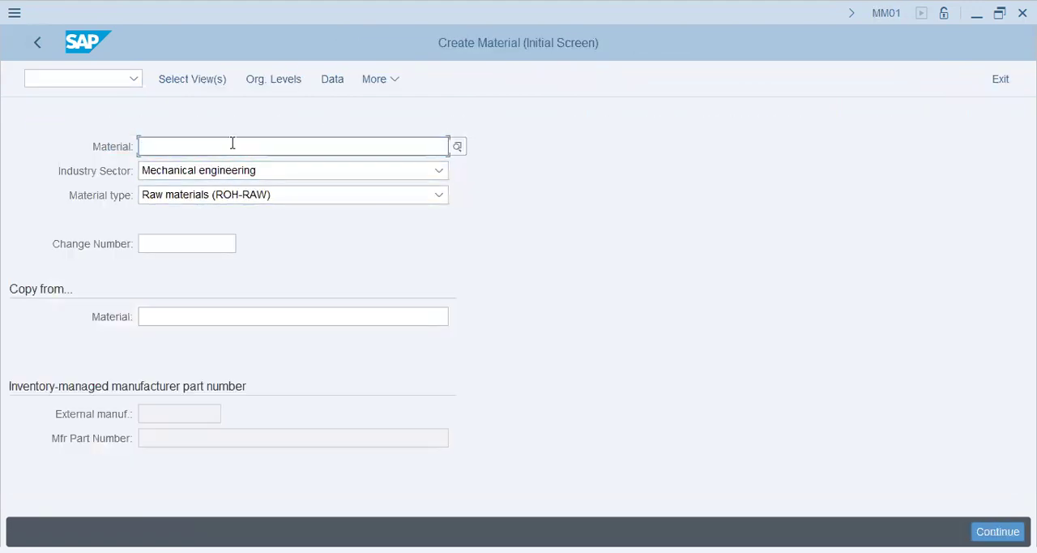
click(206, 79)
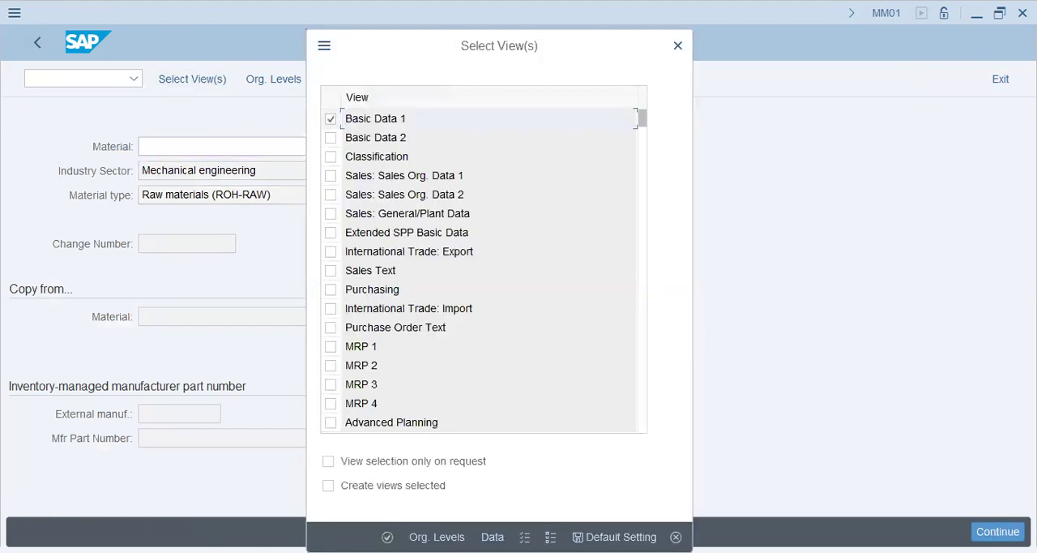
key(Return)
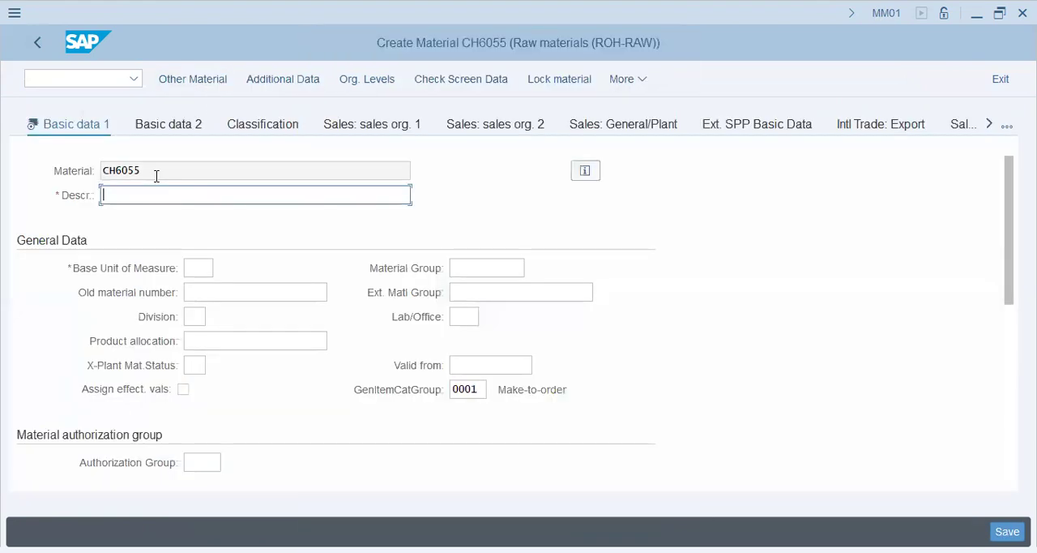
click(178, 187)
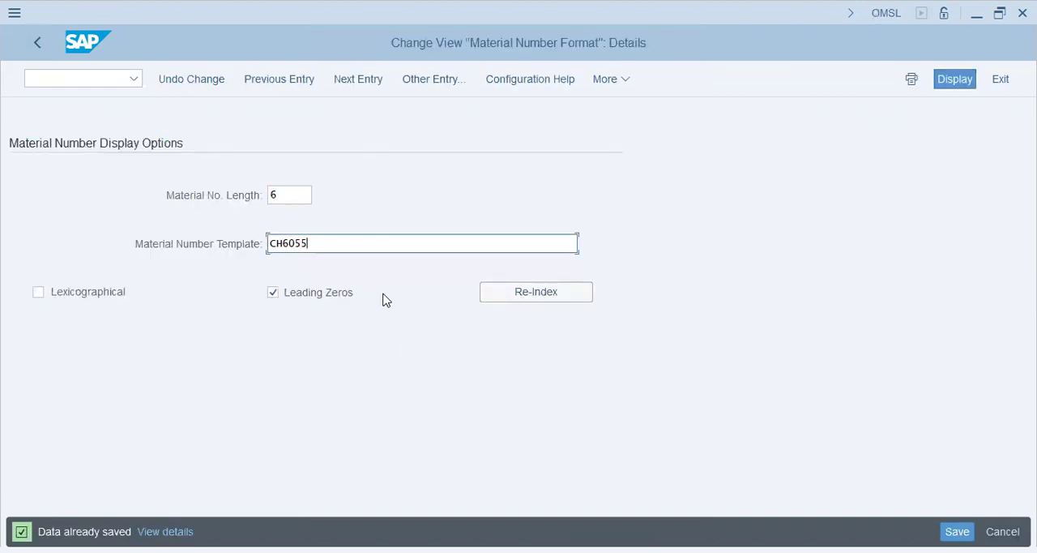
Clear the Material Number Template, set the Material No. Length to 18, and return to Basic Settings in the IMG
key(shift+Home)
key(BackSpace)
key(Escape)
key(shift+Tab)
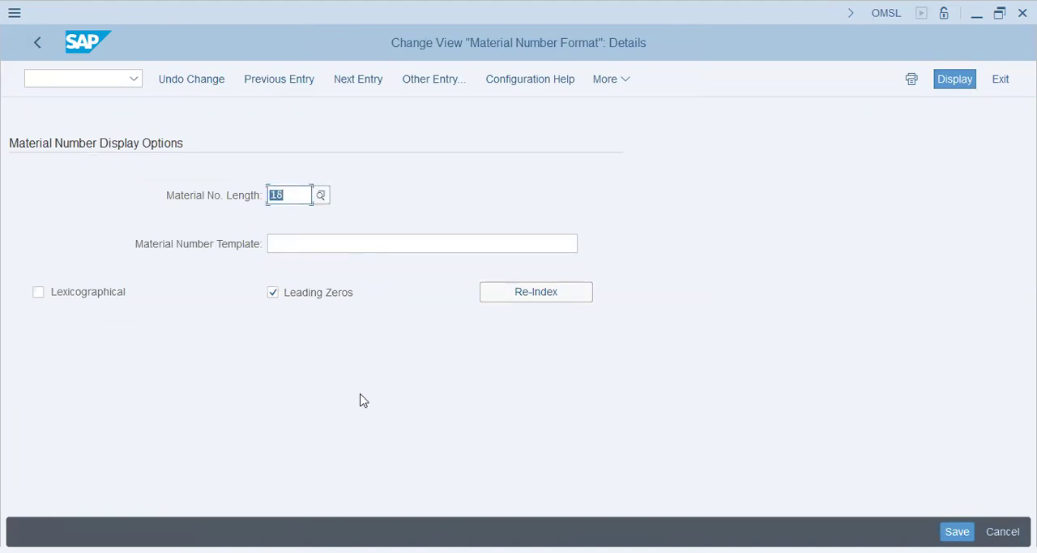
click(39, 43)
click(40, 47)
click(220, 316)
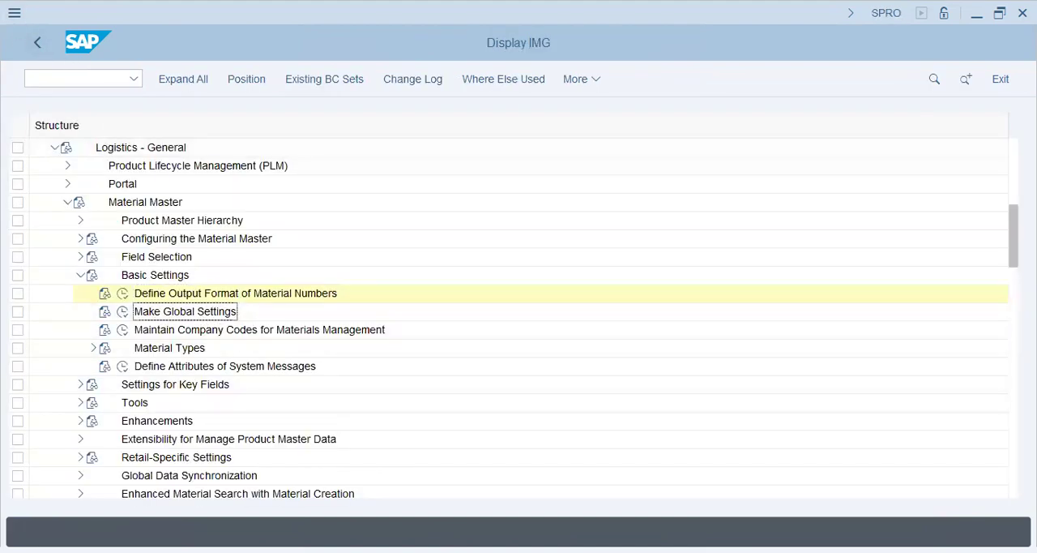
Check the notes in PowerPoint and open the material master number range maintenance under Basic Settings, Material Types
key(alt+Tab)
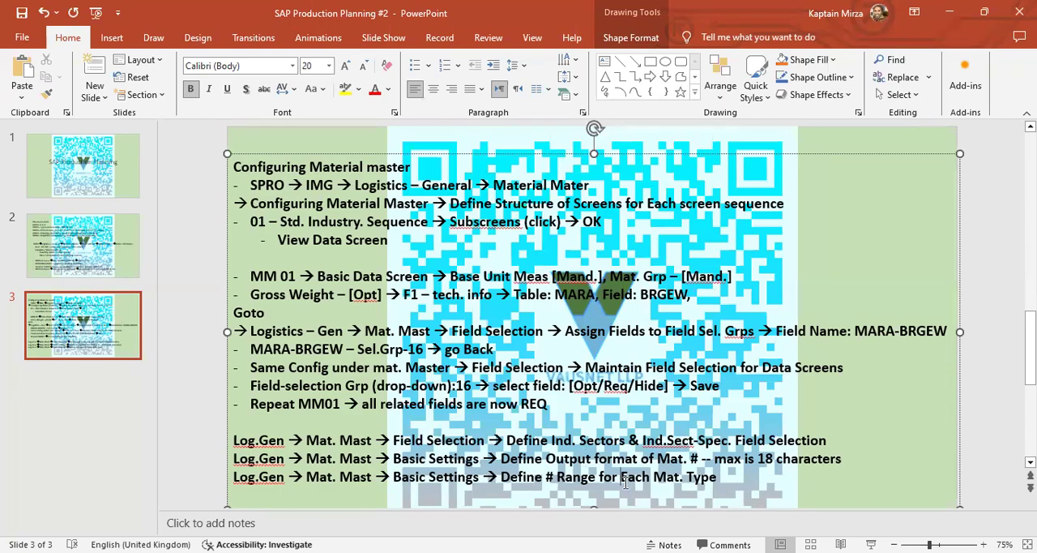
key(alt+Tab)
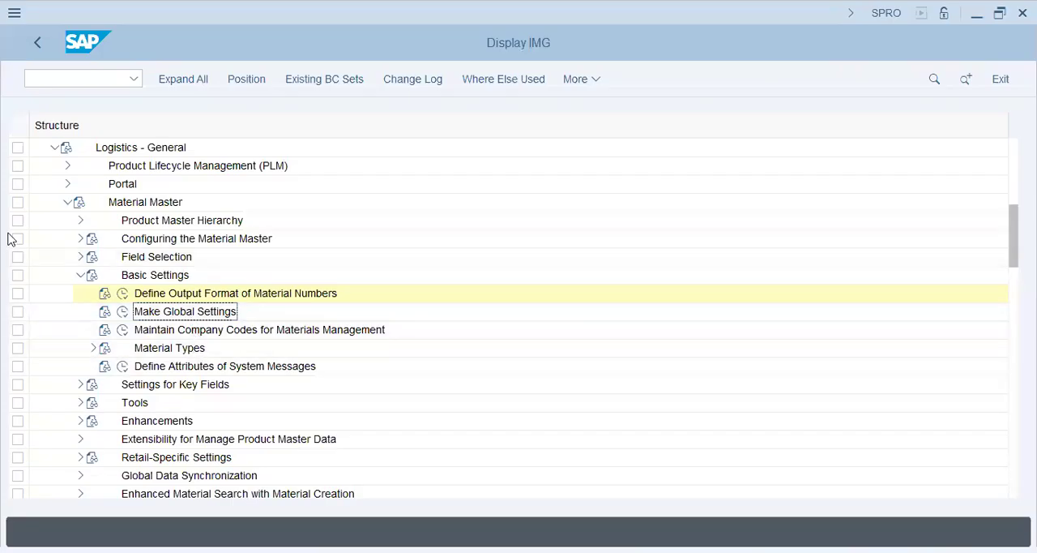
key(alt+Tab)
key(alt+Tab)
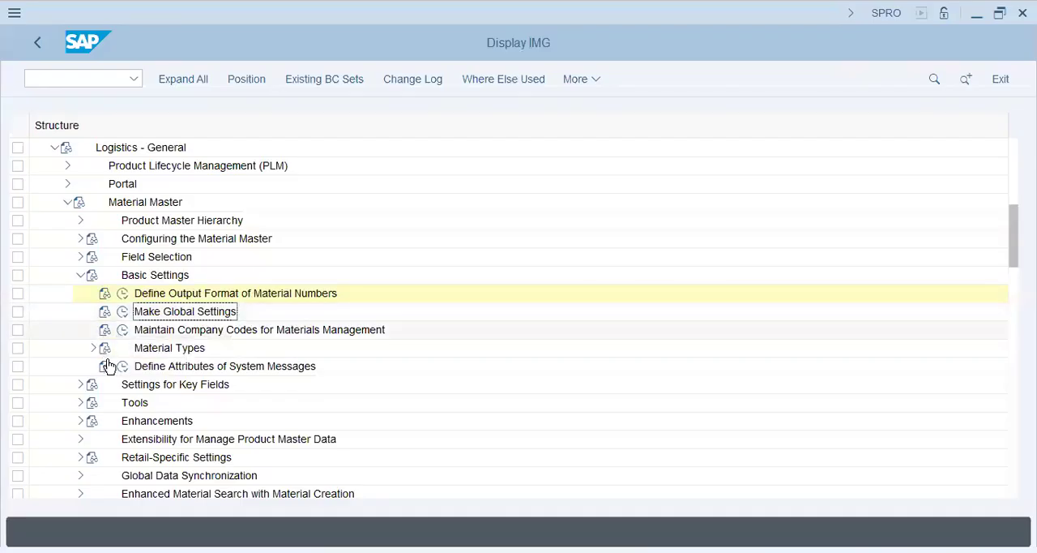
click(92, 348)
click(169, 369)
click(178, 402)
click(135, 402)
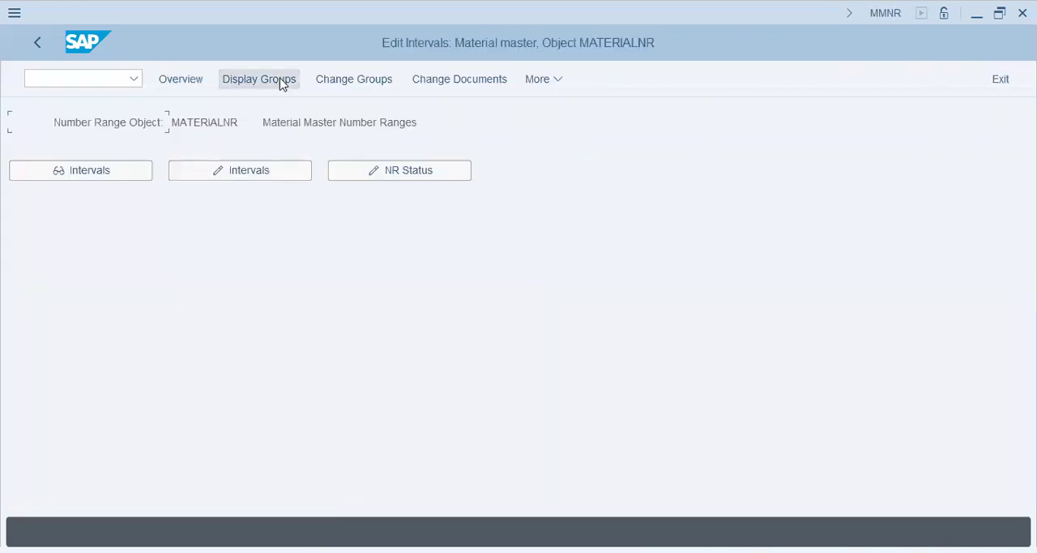
Open the material master number range groups for change and examine the material types assigned to Group 1 with intervals 01 and 02
click(362, 80)
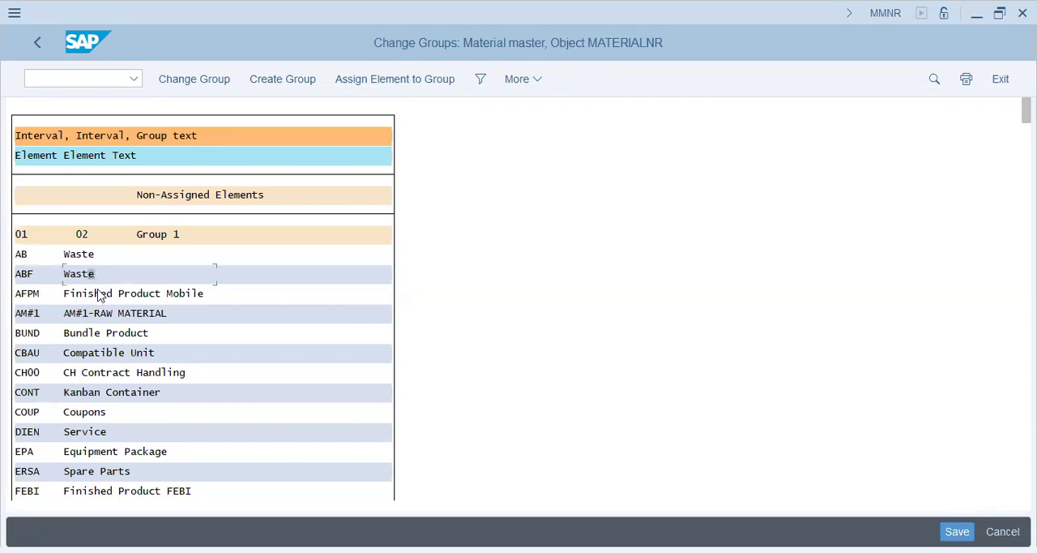
click(141, 393)
click(92, 454)
click(84, 240)
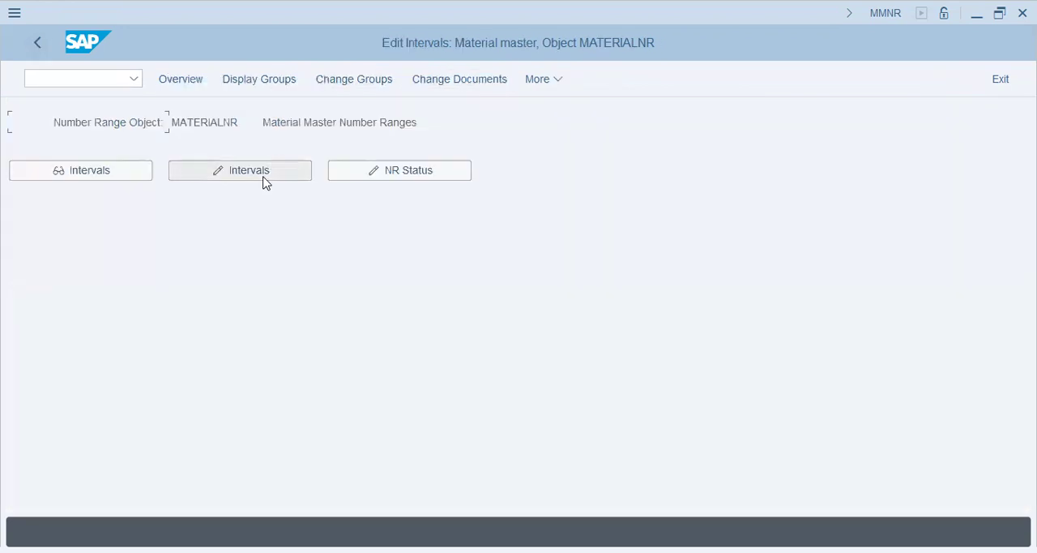
Open the MATERIALNR intervals for editing and examine interval 02's From No., To Number and external assignment flag
click(264, 180)
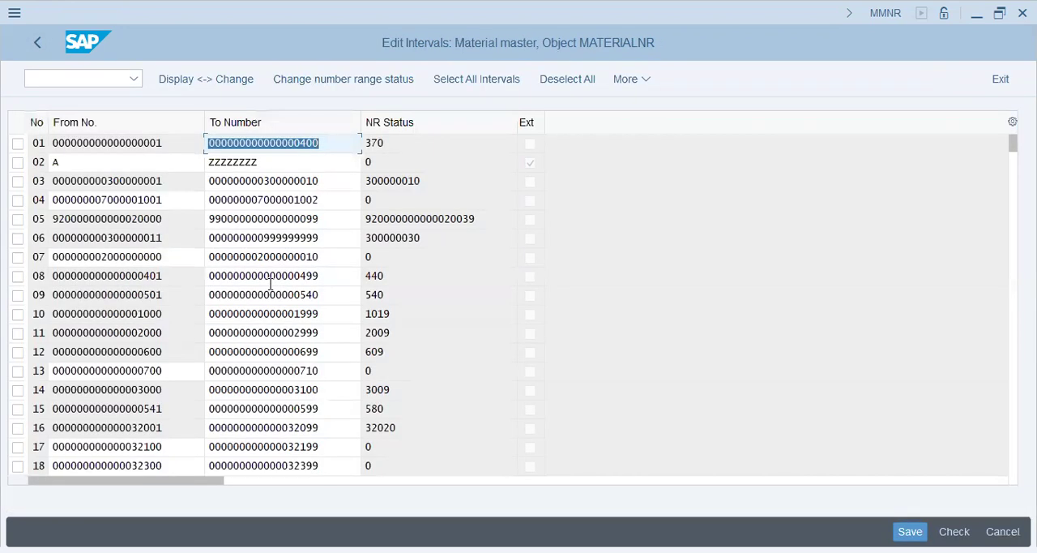
click(70, 160)
click(290, 162)
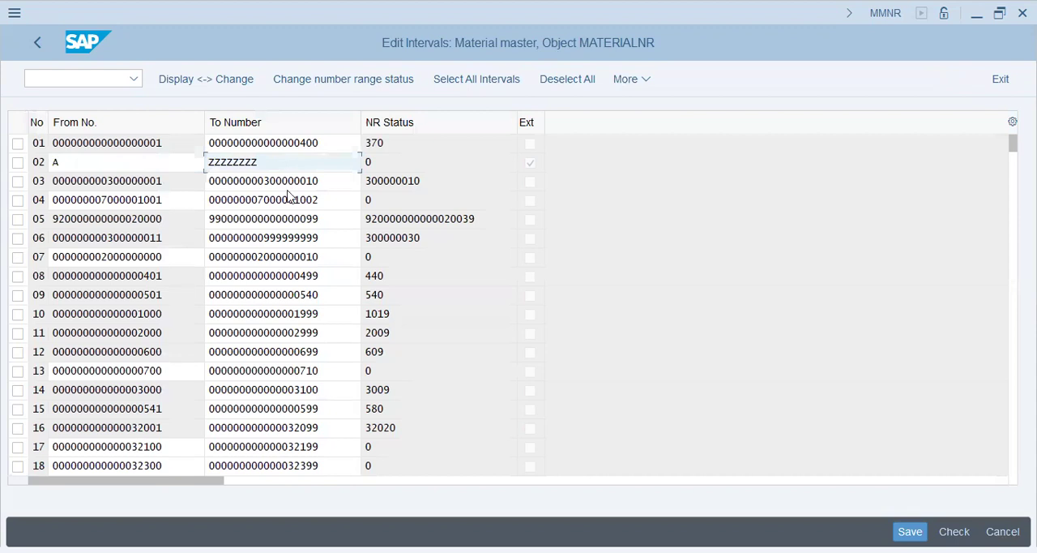
click(97, 159)
drag(275, 162, 94, 167)
click(118, 167)
click(306, 164)
click(530, 169)
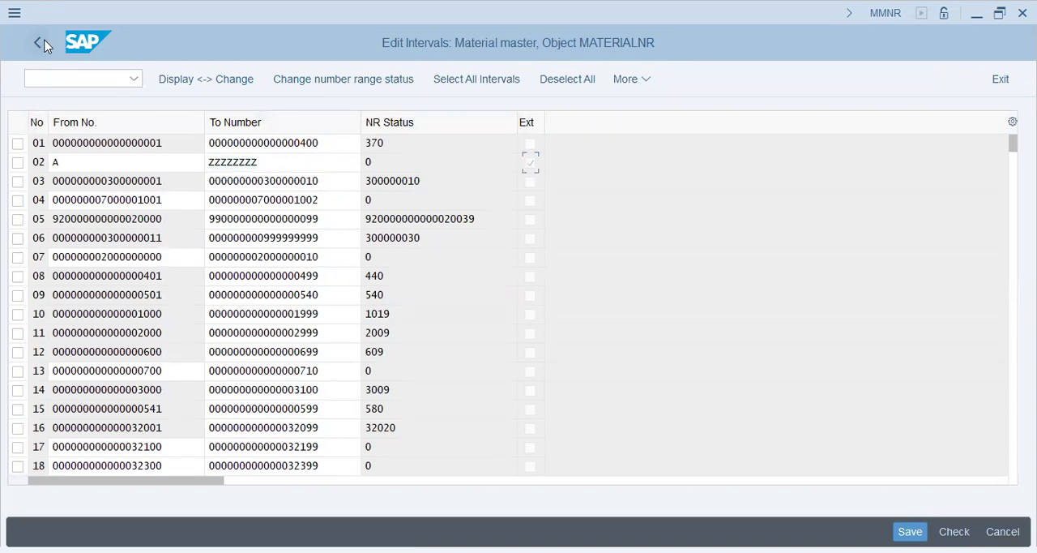
Switch to the material creation session, leave the open material without saving, and restart transaction MM01
key(alt+Tab)
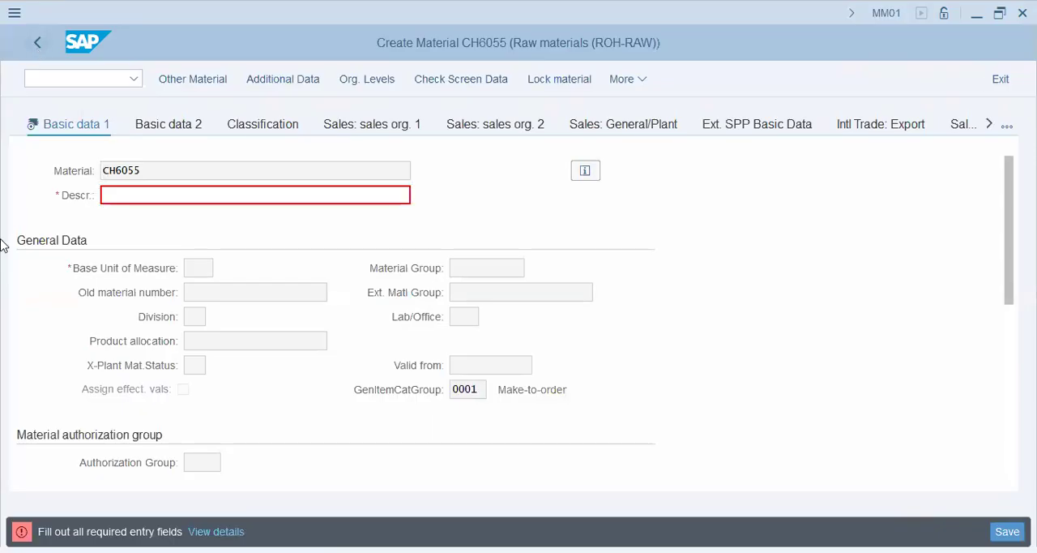
click(371, 430)
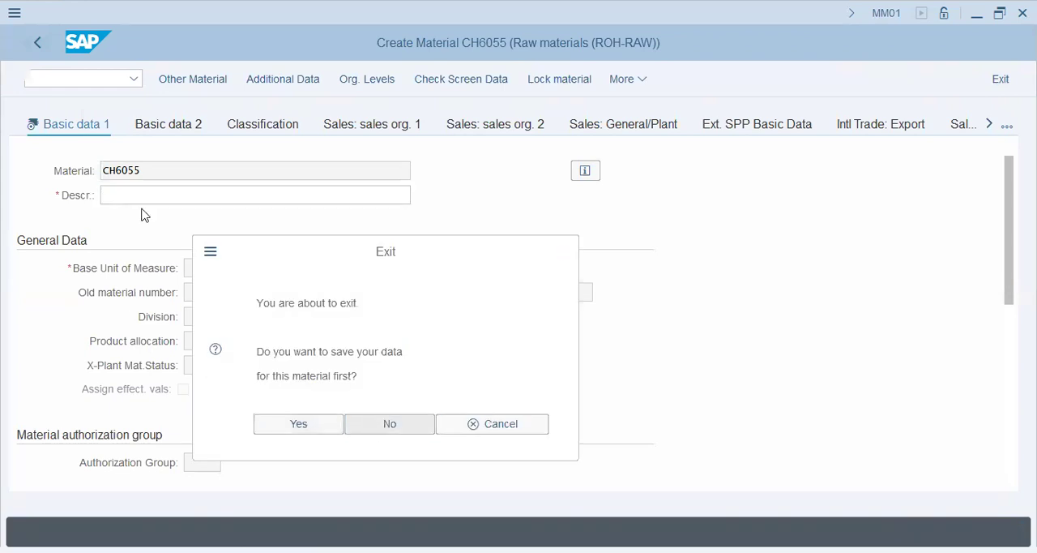
text(MM01)
key(Return)
key(Return)
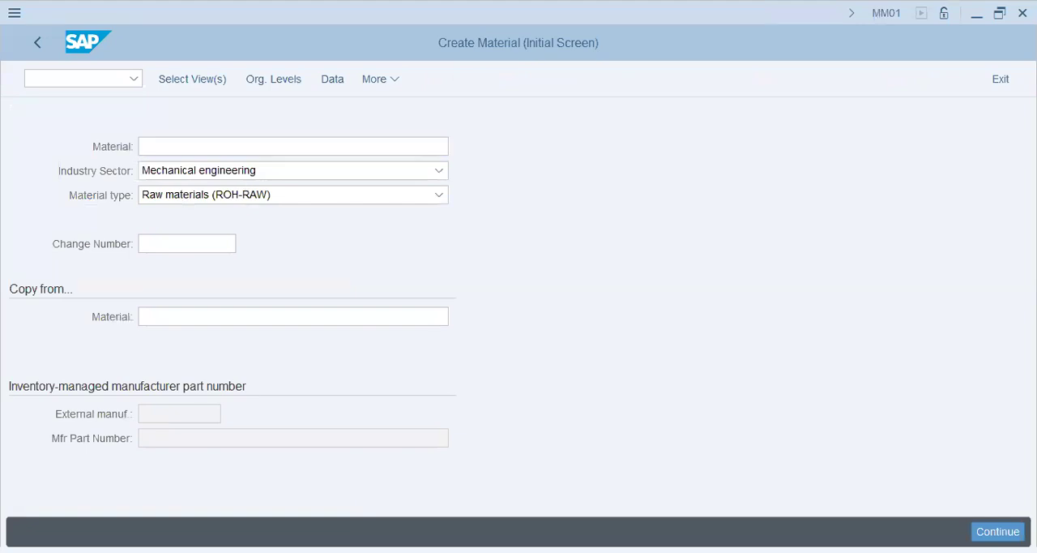
Open Basic Data 1 for a Mechanical engineering ROH-RAW material numbered RAW-VAUSNET-CHEM and examine its Material field
click(205, 82)
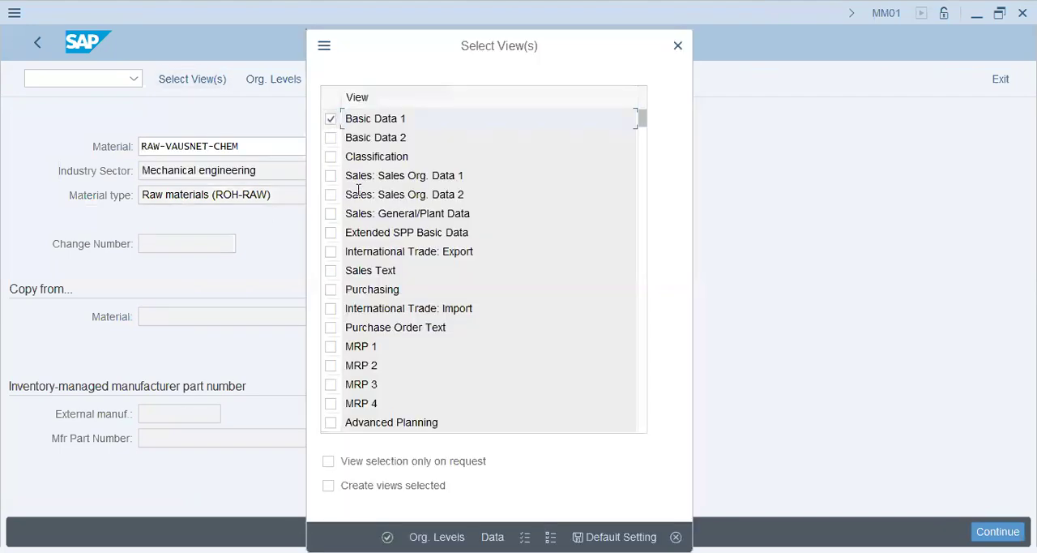
click(387, 537)
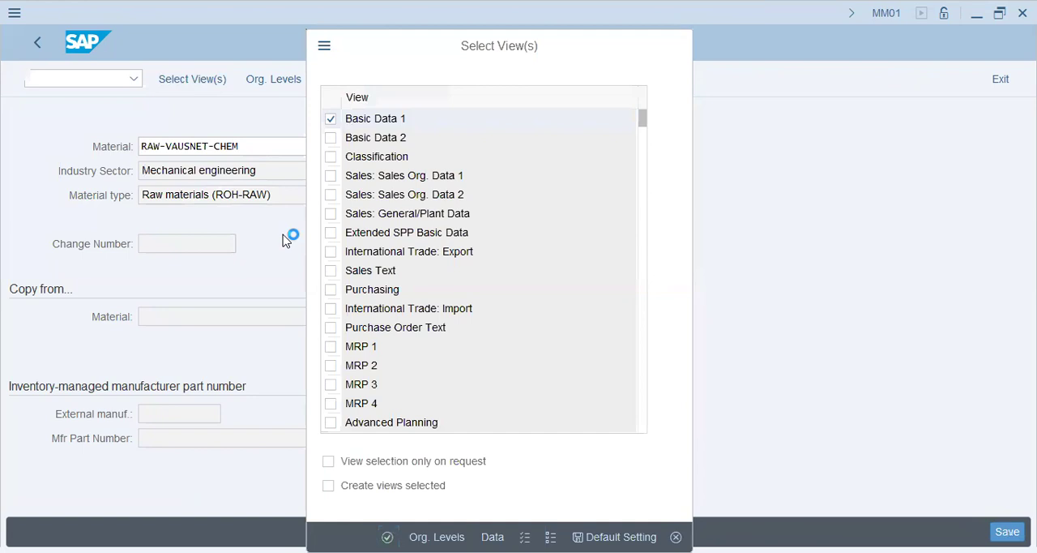
drag(215, 169, 1, 150)
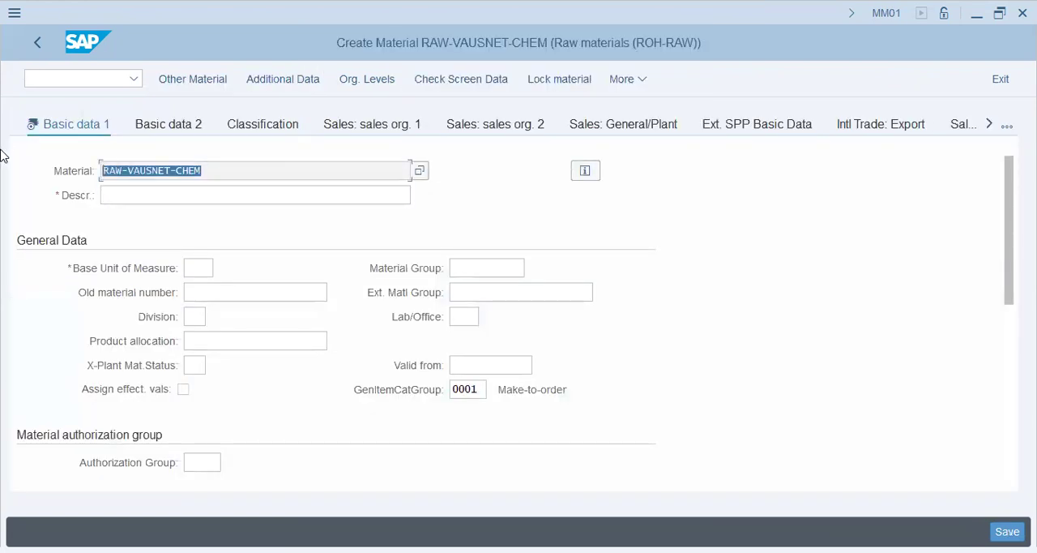
click(500, 364)
click(248, 169)
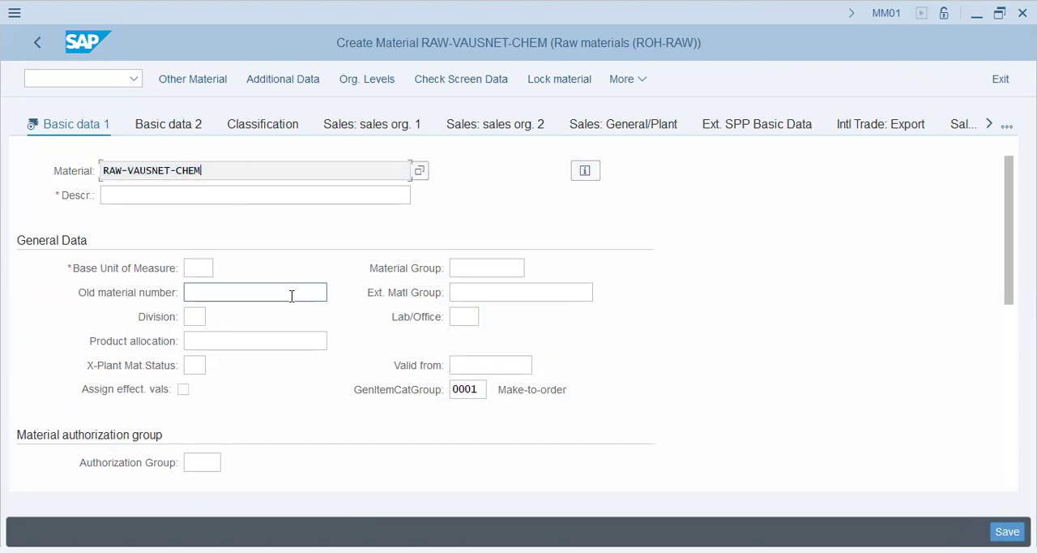